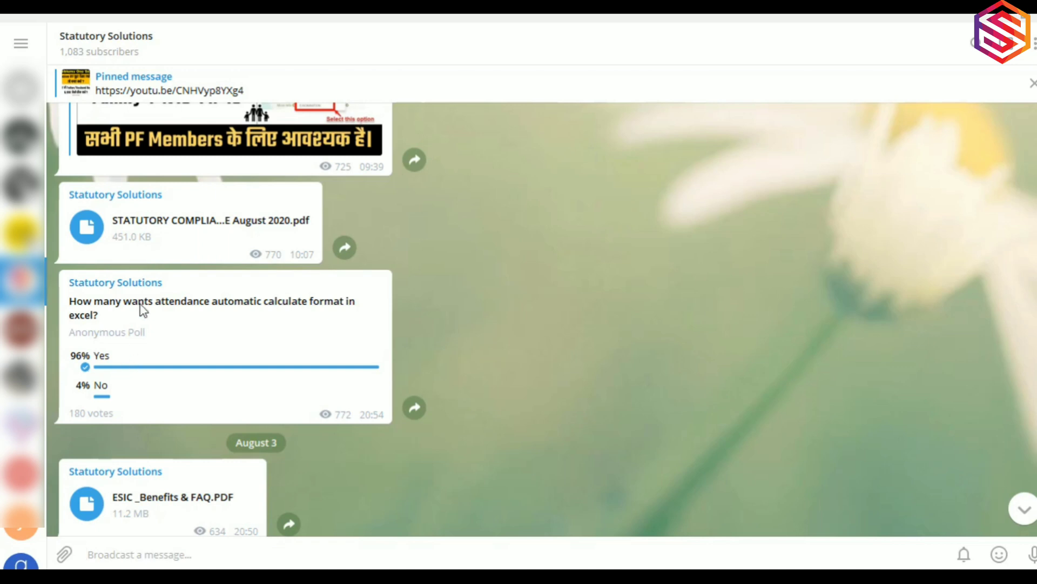
Scroll the Telegram channel past the attendance-format poll, then switch to the Excel attendance workbook.
mouse_move(122, 383)
mouse_move(73, 371)
mouse_move(99, 359)
mouse_move(186, 385)
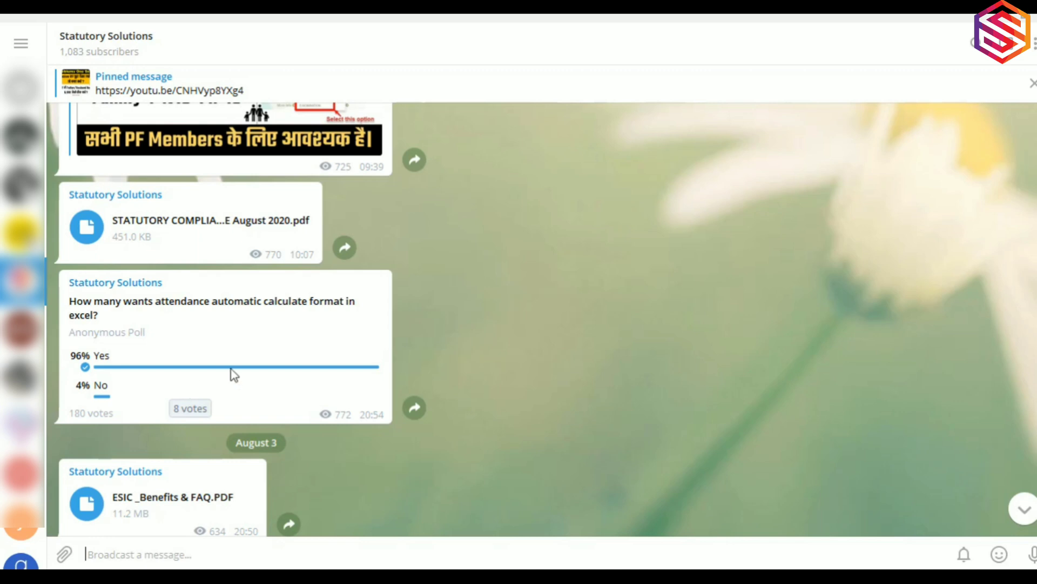
scroll(278, 381, down, 2)
scroll(279, 381, down, 2)
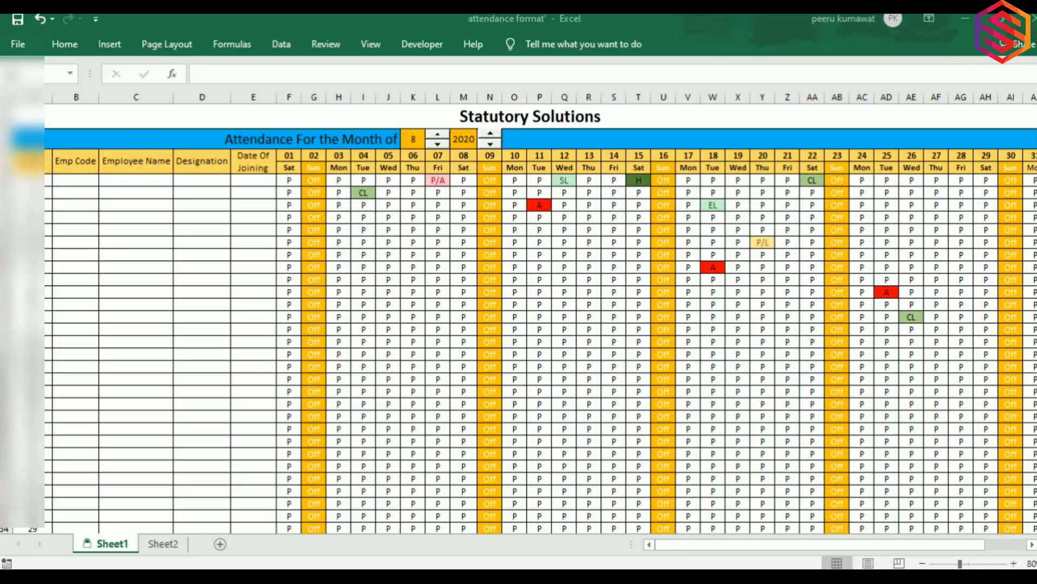
click(201, 179)
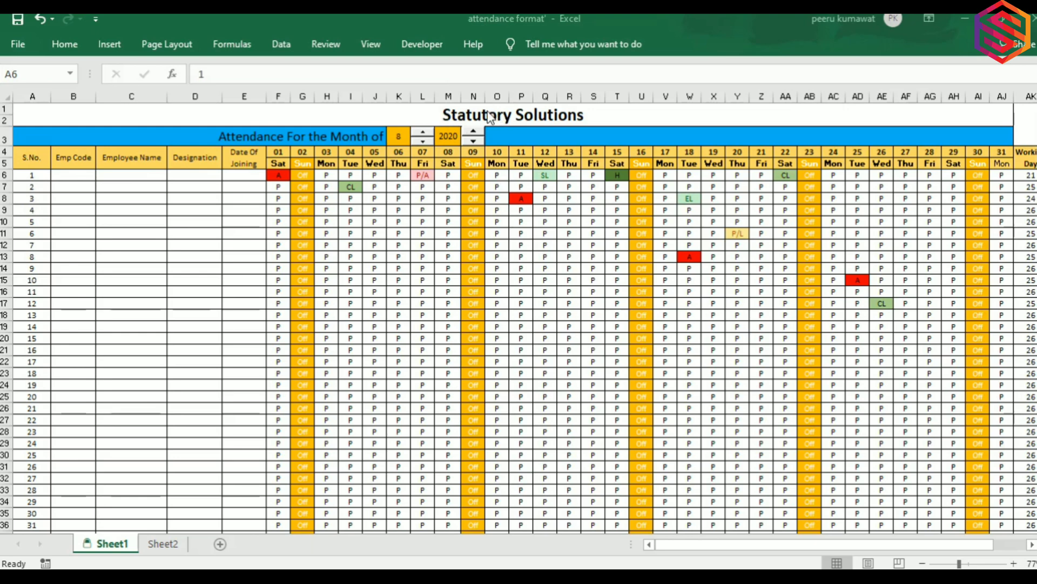
click(400, 132)
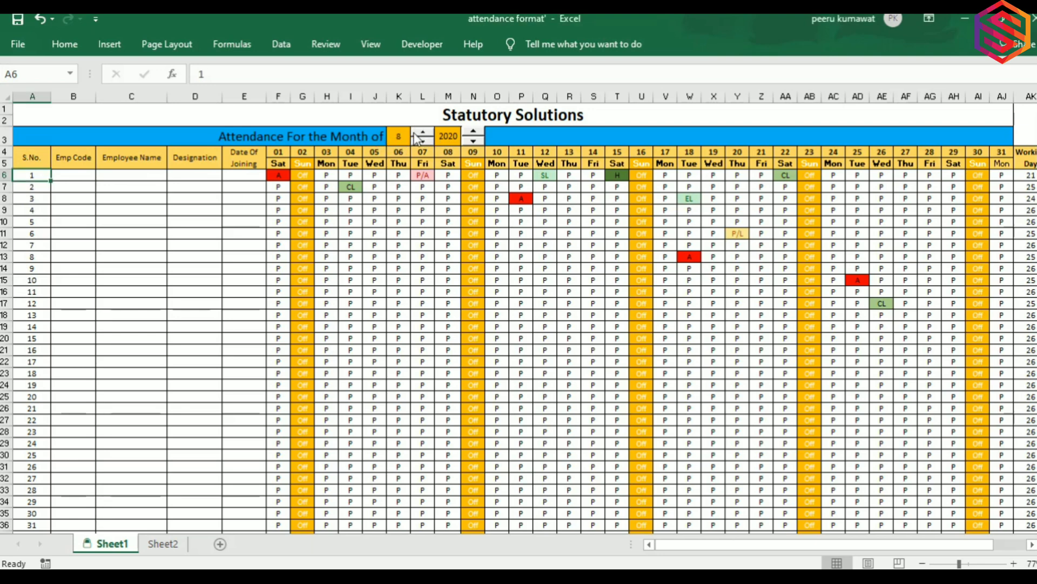
click(408, 135)
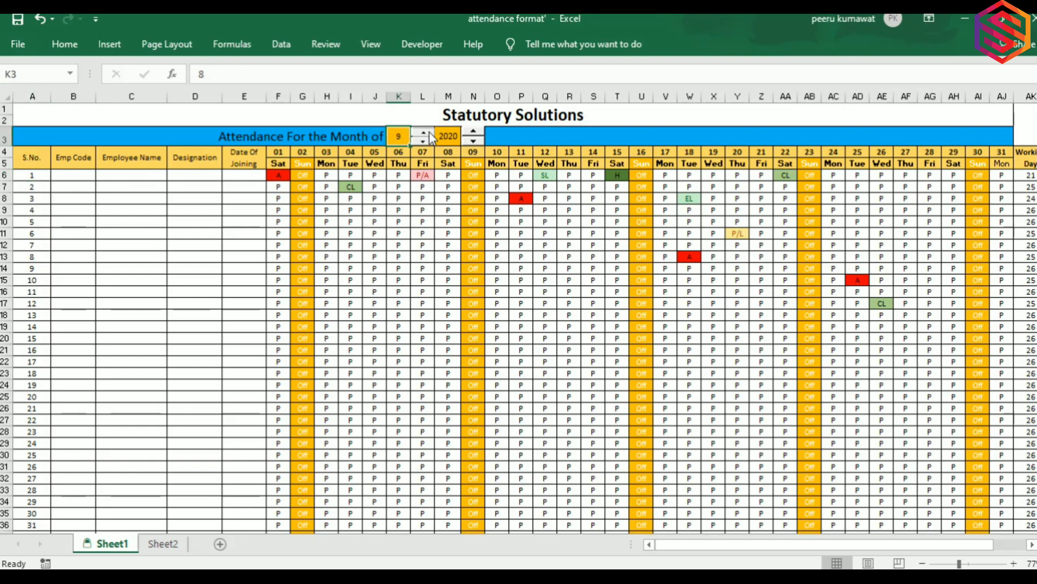
click(429, 133)
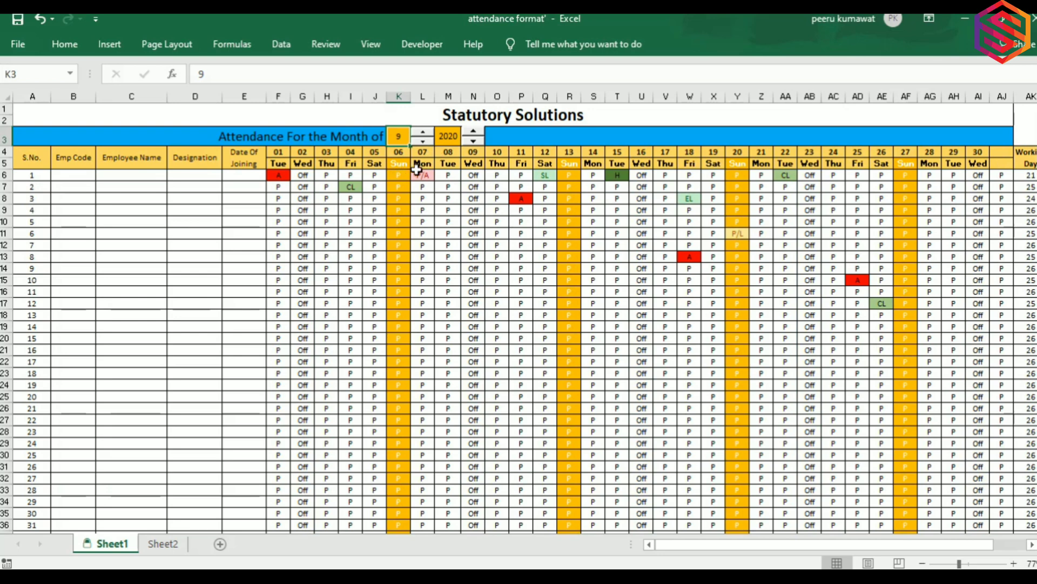
click(473, 133)
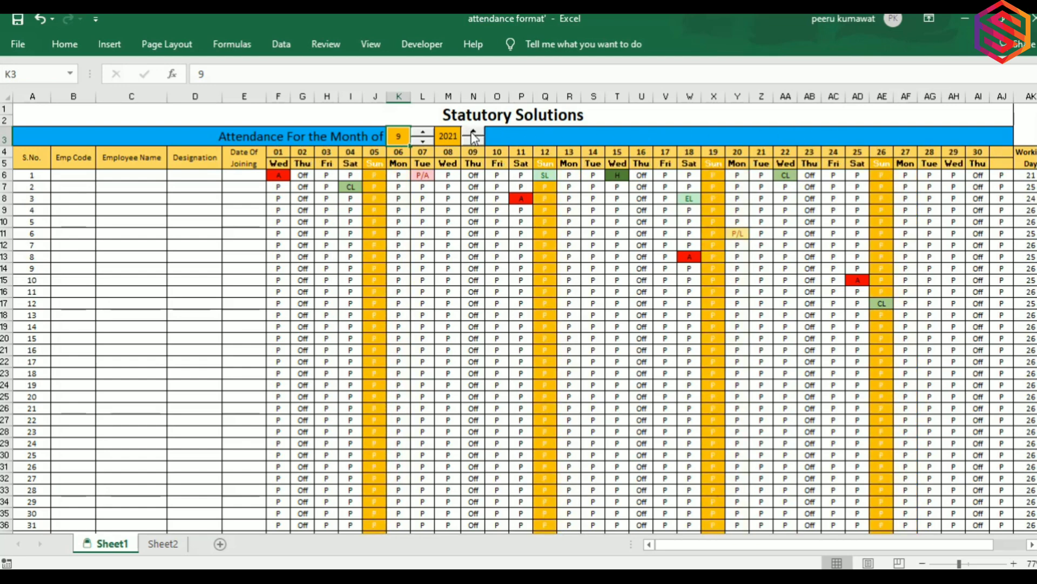
click(421, 143)
click(474, 142)
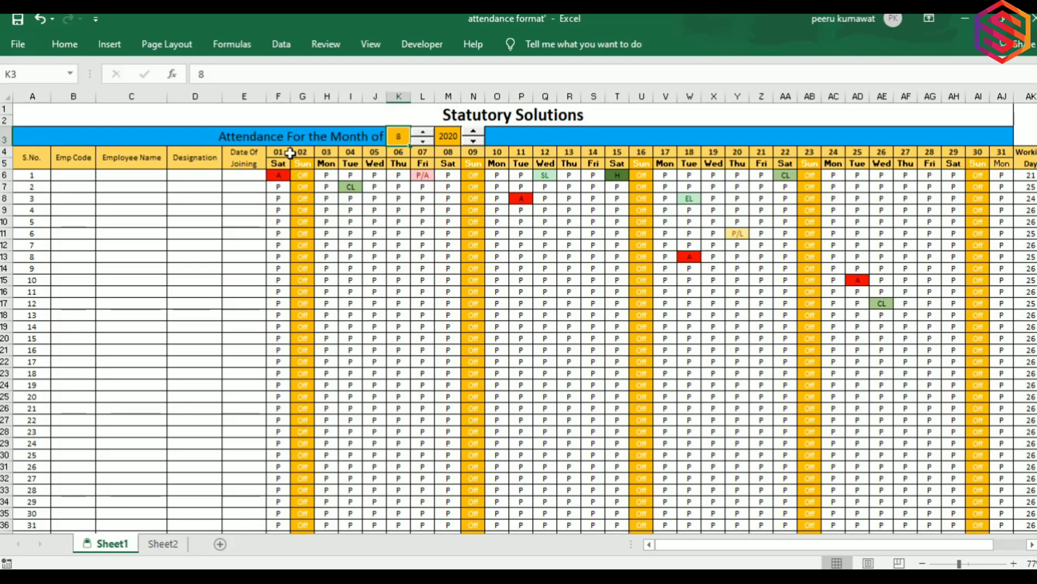
Inspect the day 01 and 02 weekday formulas, then mark employee 1 present (P) on the 1st.
click(277, 164)
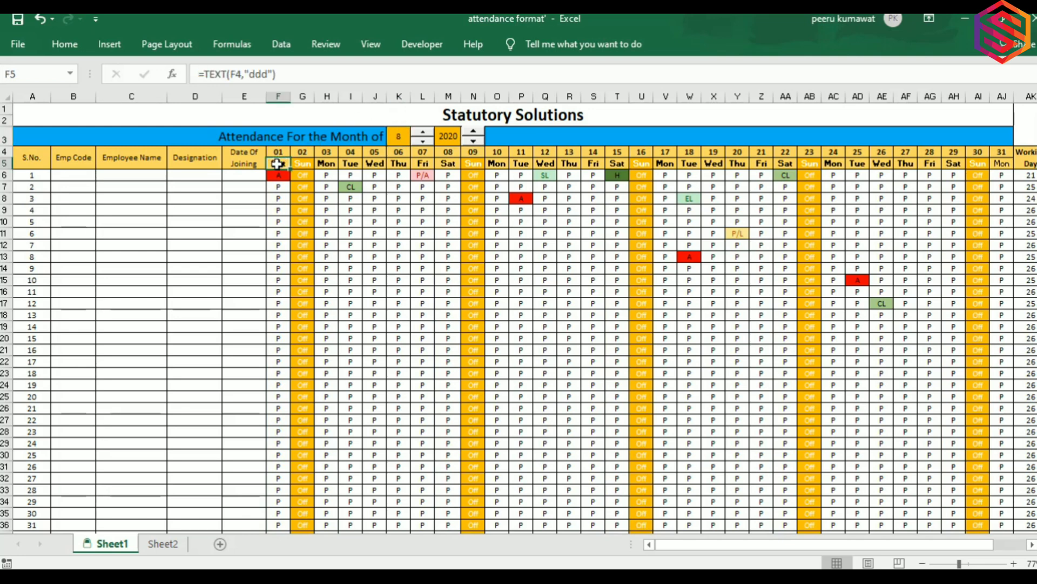
click(301, 164)
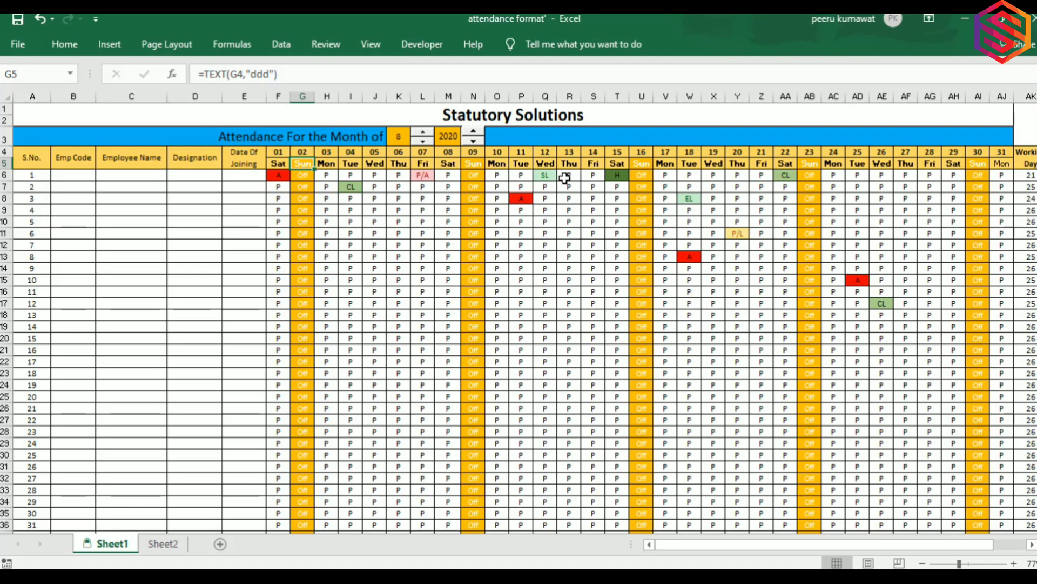
click(271, 178)
click(296, 175)
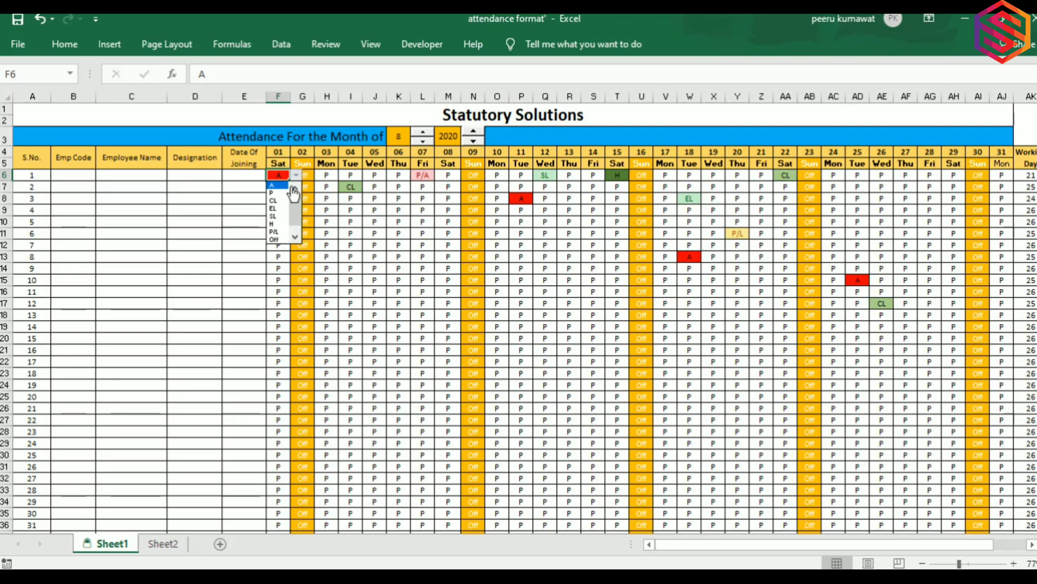
click(276, 193)
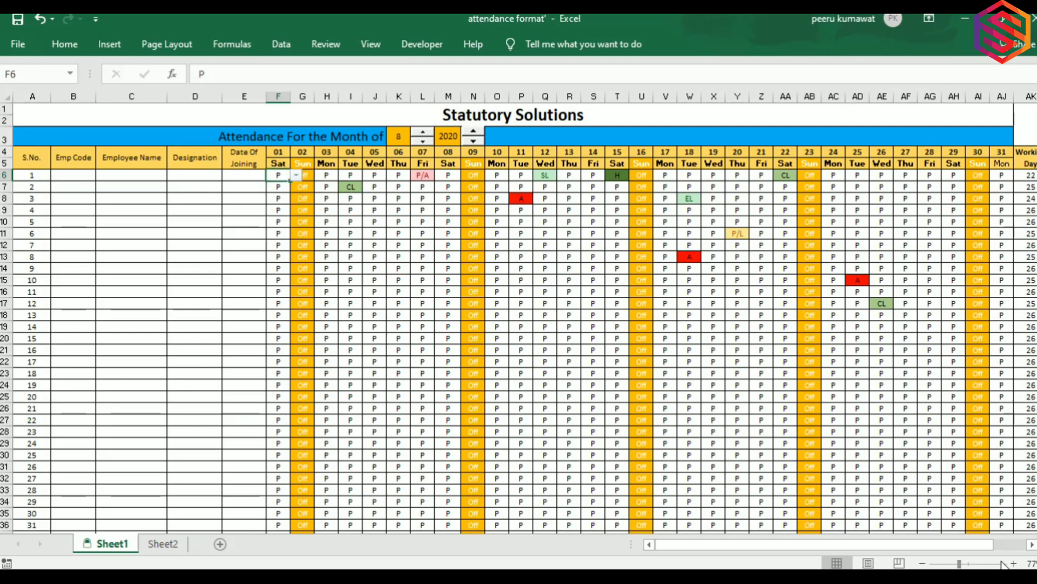
Move along row 6 to check the totals: 22 working days and 30.5 pay days.
key(Right)
key(Right)
key(Right)
key(Right)
key(Right)
key(Right)
key(Right)
key(Right)
key(Right)
key(Right)
key(Right)
key(Right)
key(Right)
key(Right)
key(Right)
key(Right)
key(Right)
key(Right)
key(Right)
key(Right)
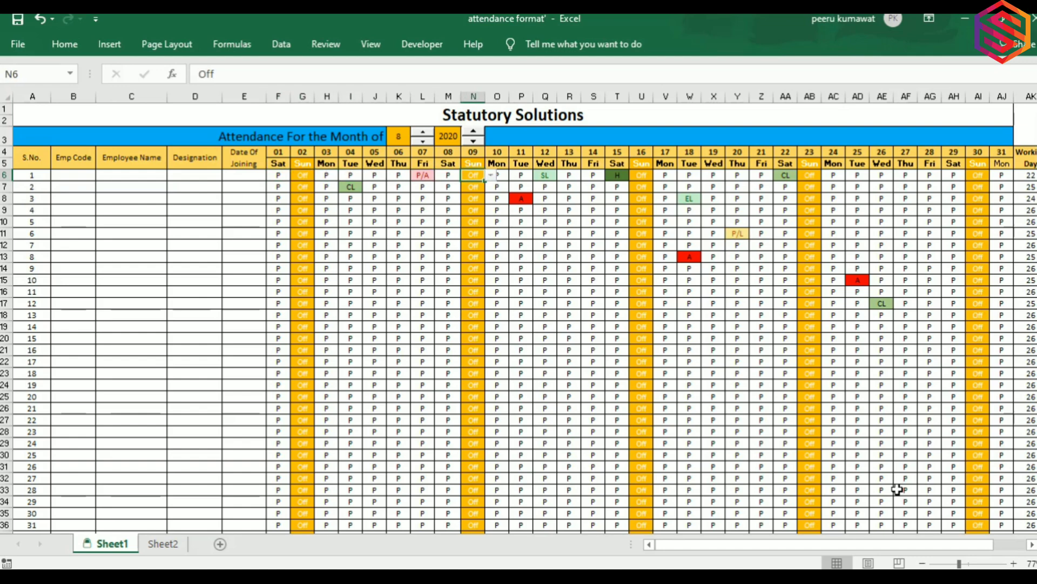
key(Right)
key(Right)
key(Right)
key(Right)
key(Right)
key(Right)
key(Right)
key(Right)
key(Right)
key(Right)
key(Right)
key(Right)
key(Right)
key(Right)
key(Right)
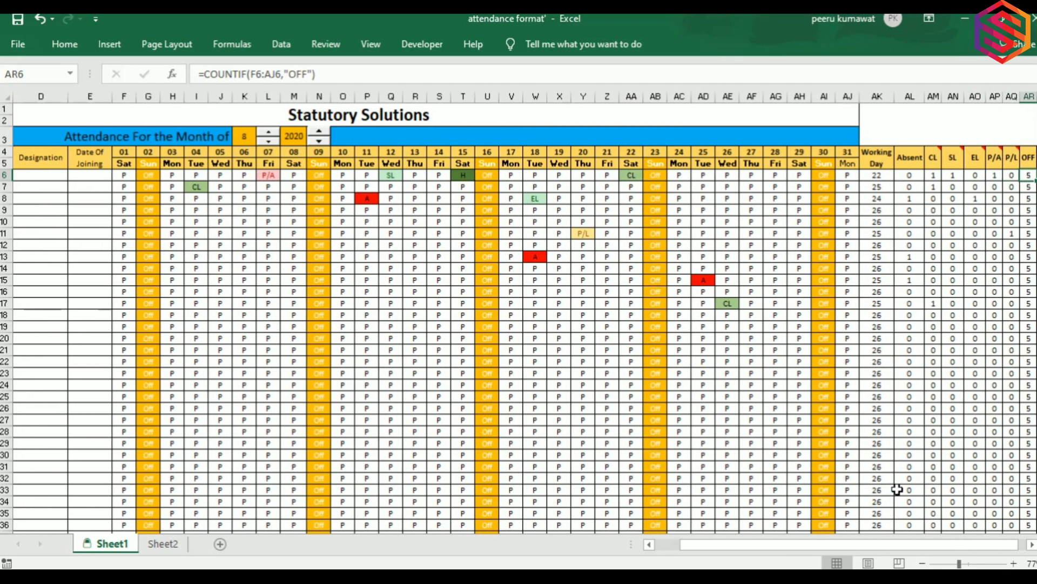
key(Right)
key(Right)
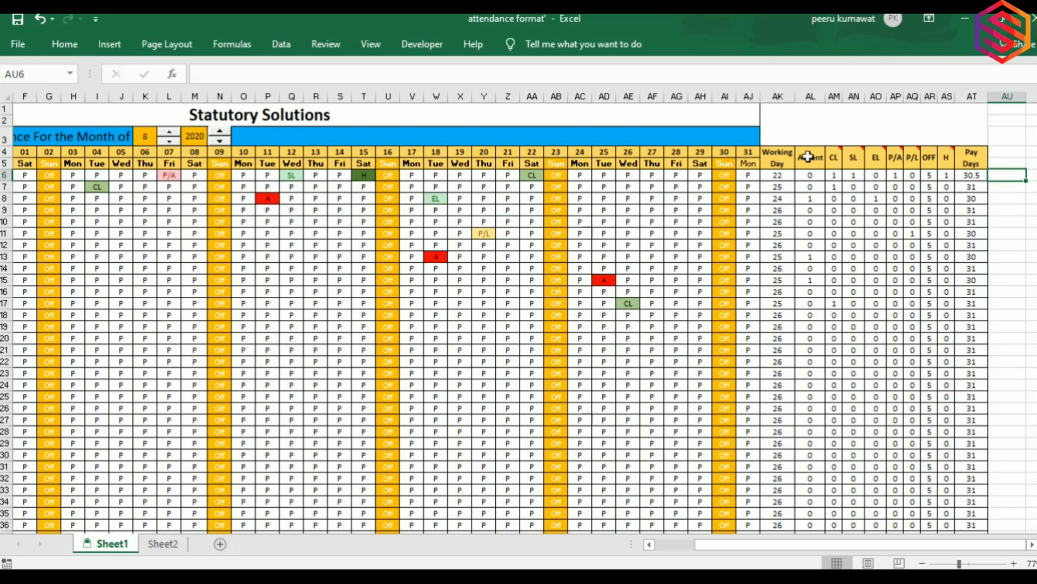
mouse_move(860, 161)
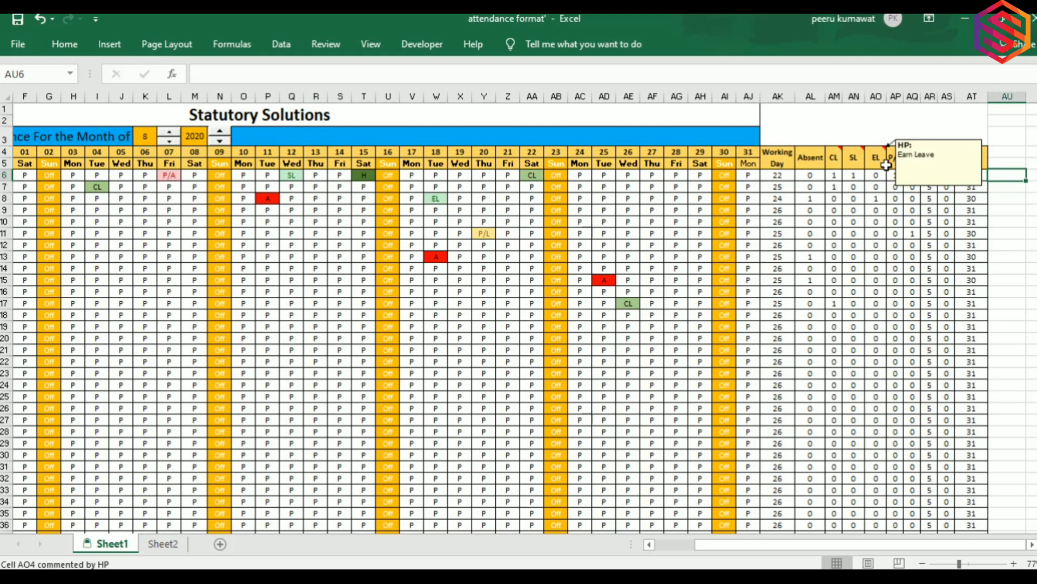
mouse_move(898, 164)
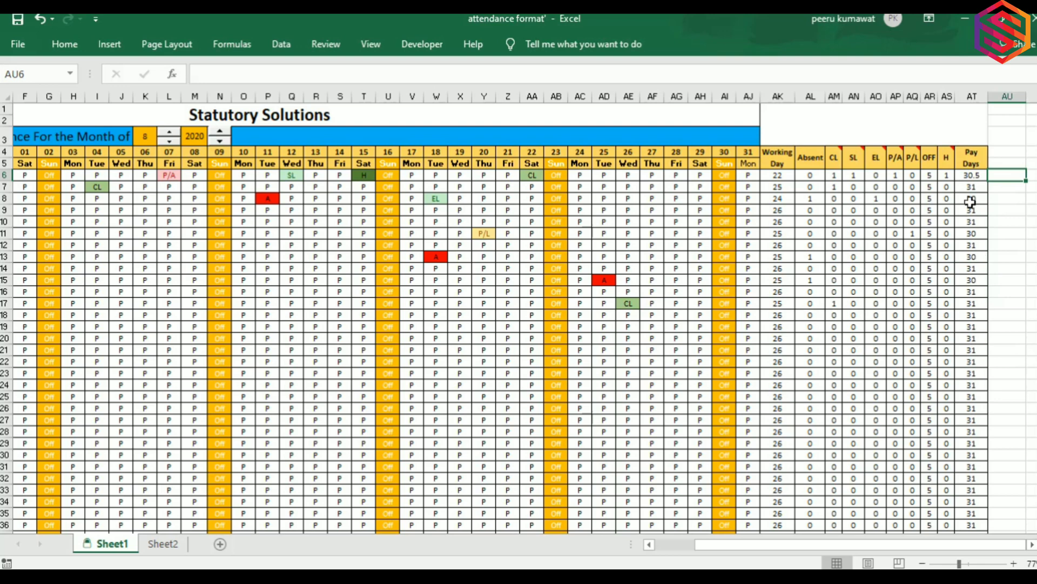
On the 26th, mark employee 1 absent (A) and employee 4 on earned leave (EL).
click(622, 176)
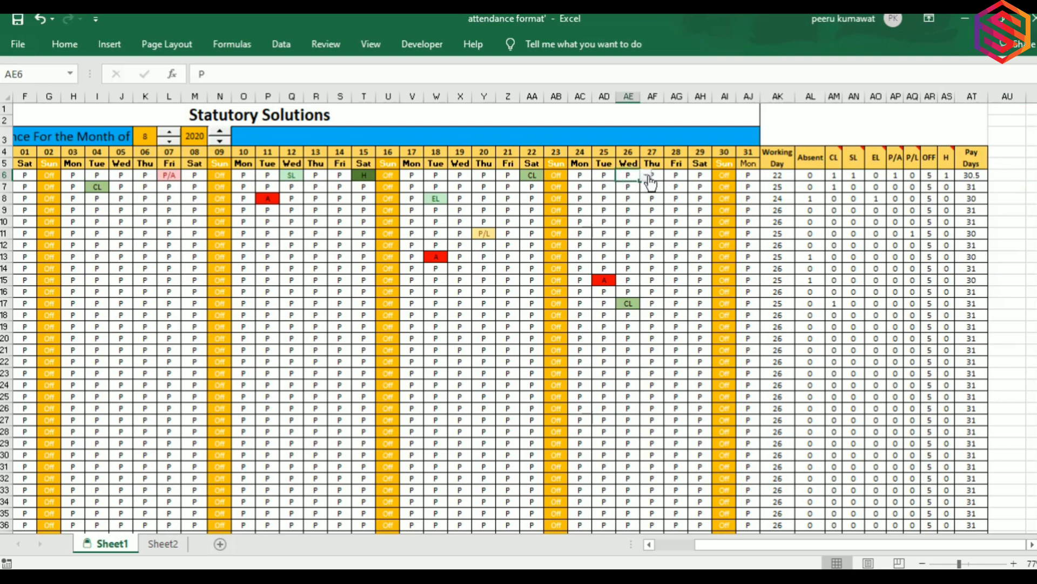
click(647, 176)
scroll(632, 197, up, 1)
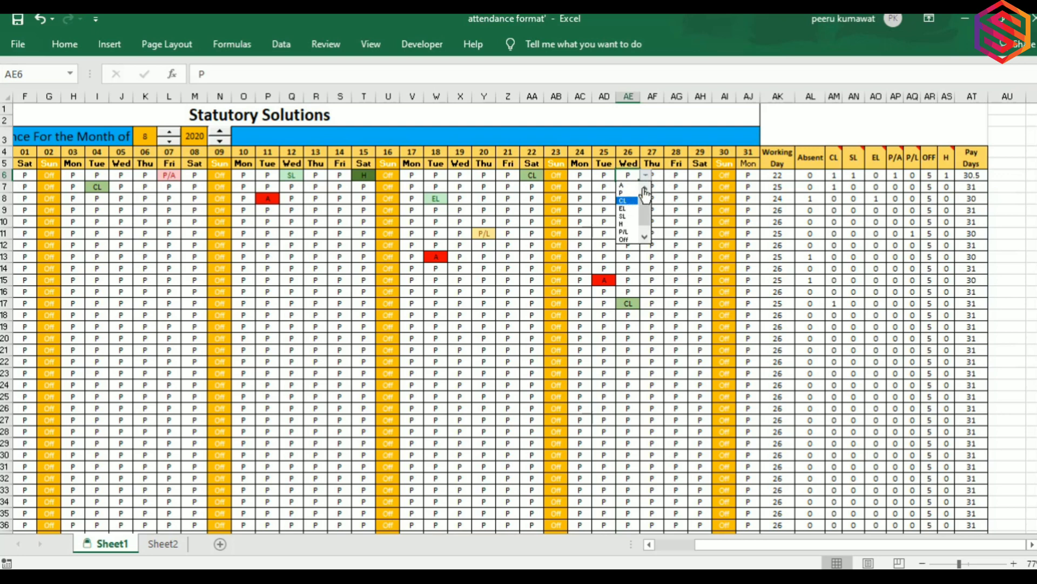
click(623, 184)
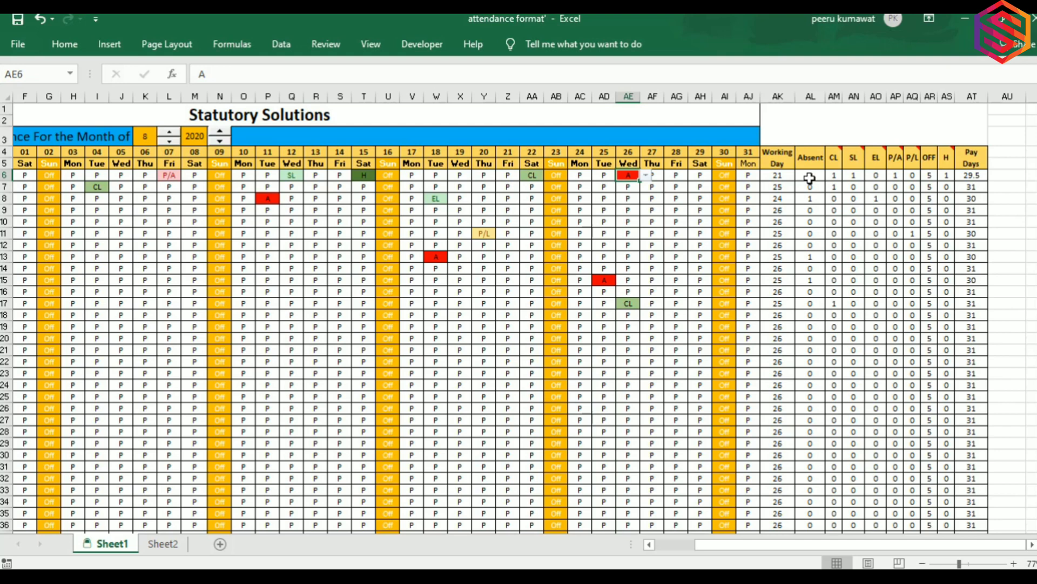
click(627, 209)
click(646, 210)
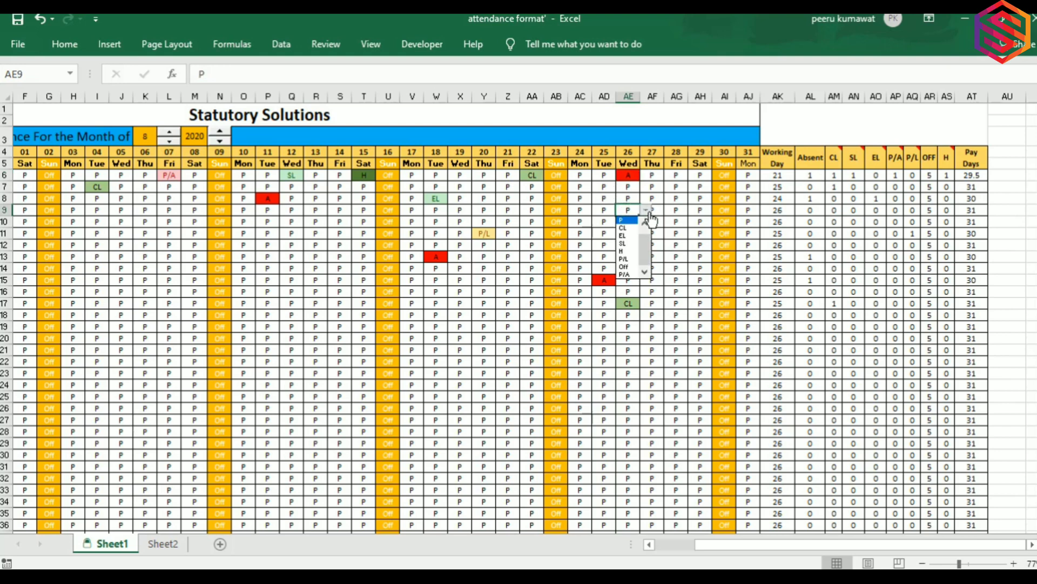
click(624, 235)
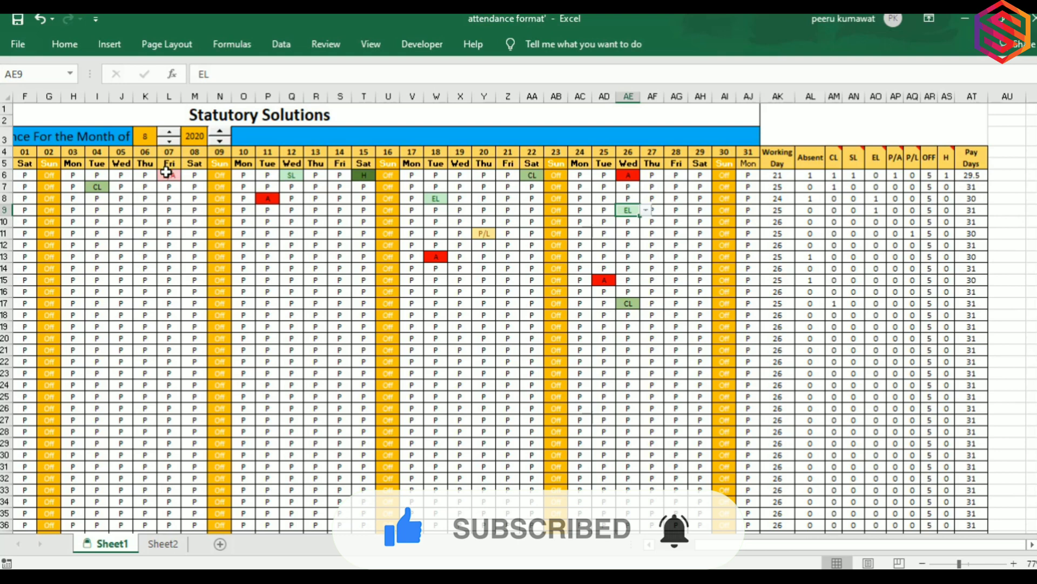
Set employee 1's 7th to P/L, then to Off, and select the Absent and CL count columns.
click(167, 172)
click(187, 176)
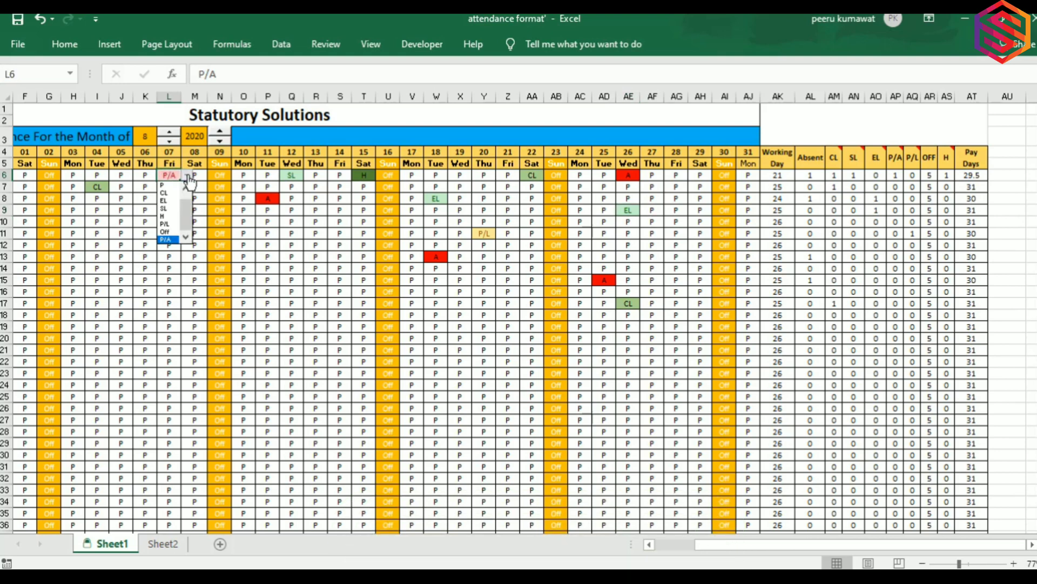
click(167, 225)
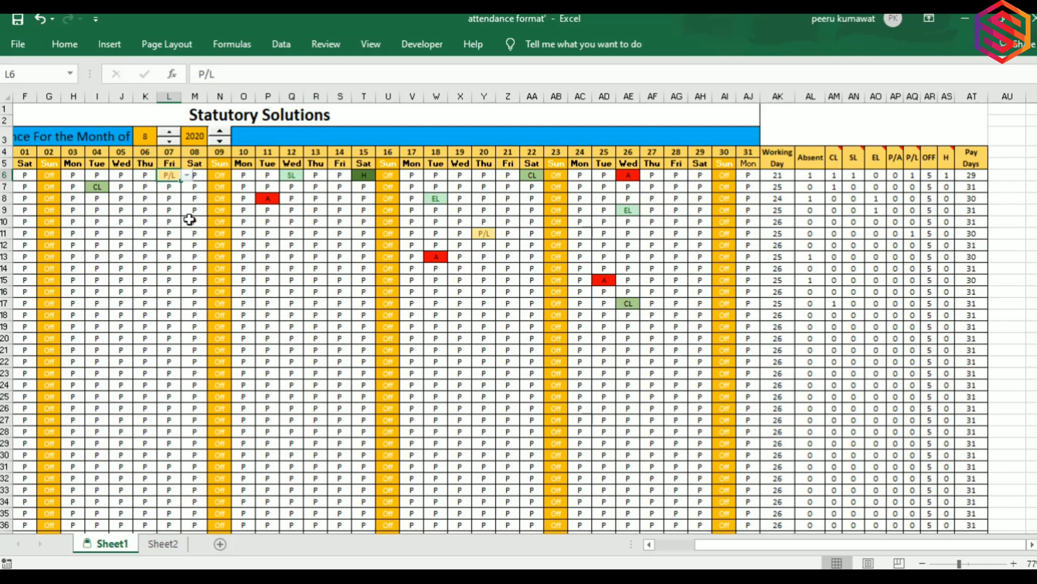
click(187, 175)
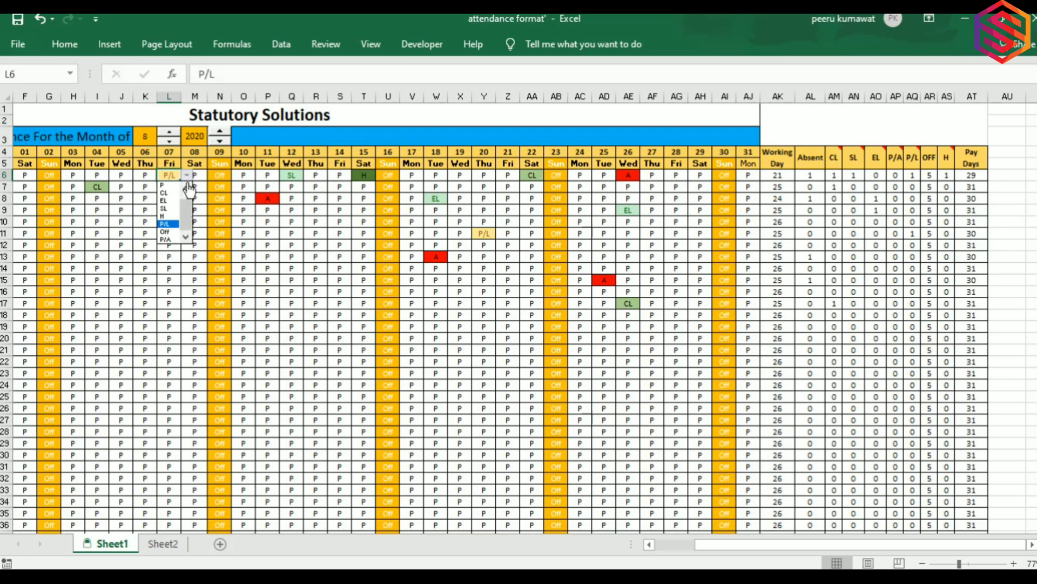
click(169, 231)
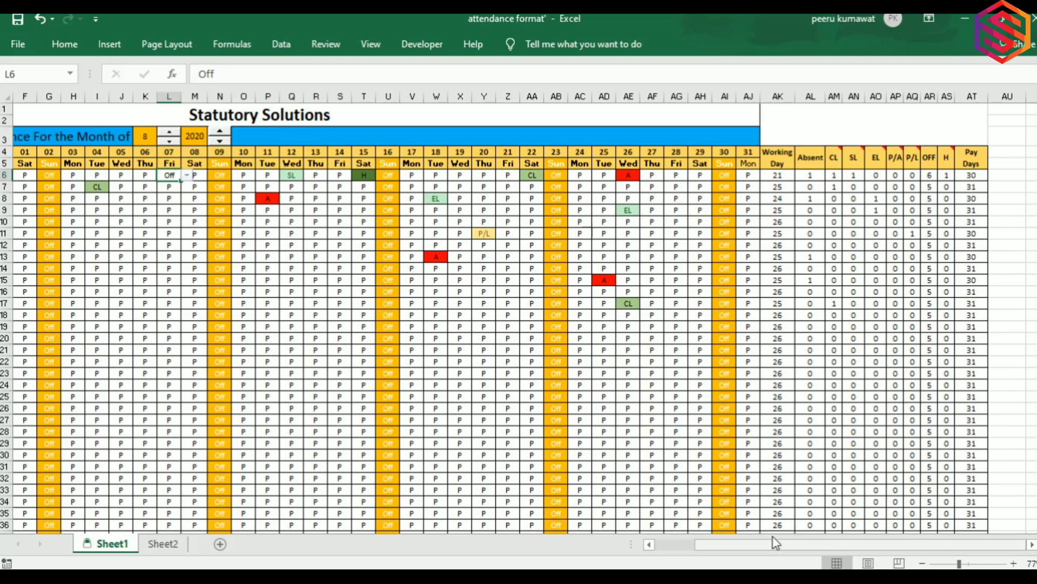
drag(834, 431, 821, 162)
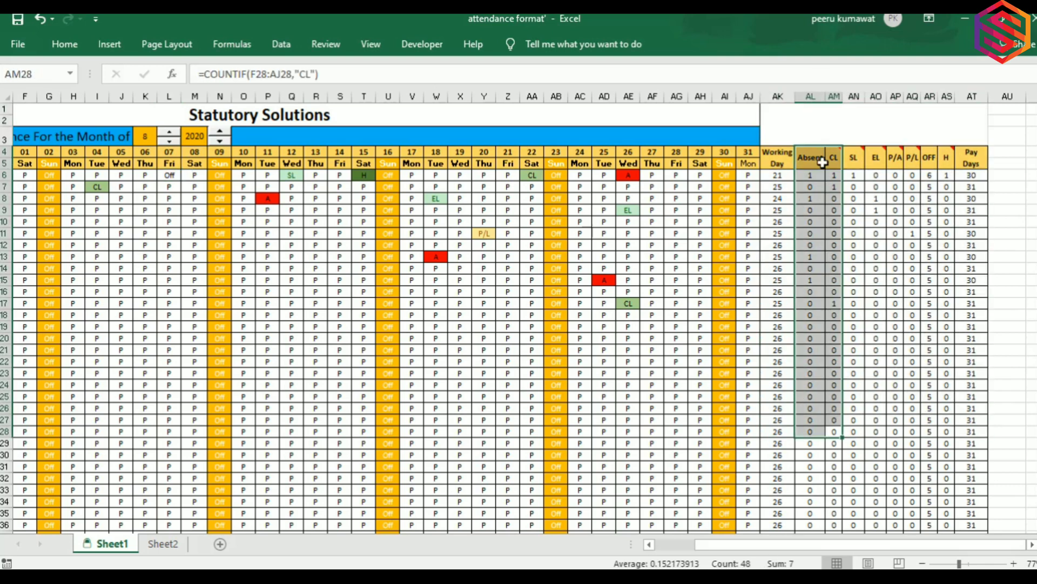
Check the P/L count, absent-count and CL cells, scroll the grid, then go to Sheet2.
click(888, 257)
click(821, 190)
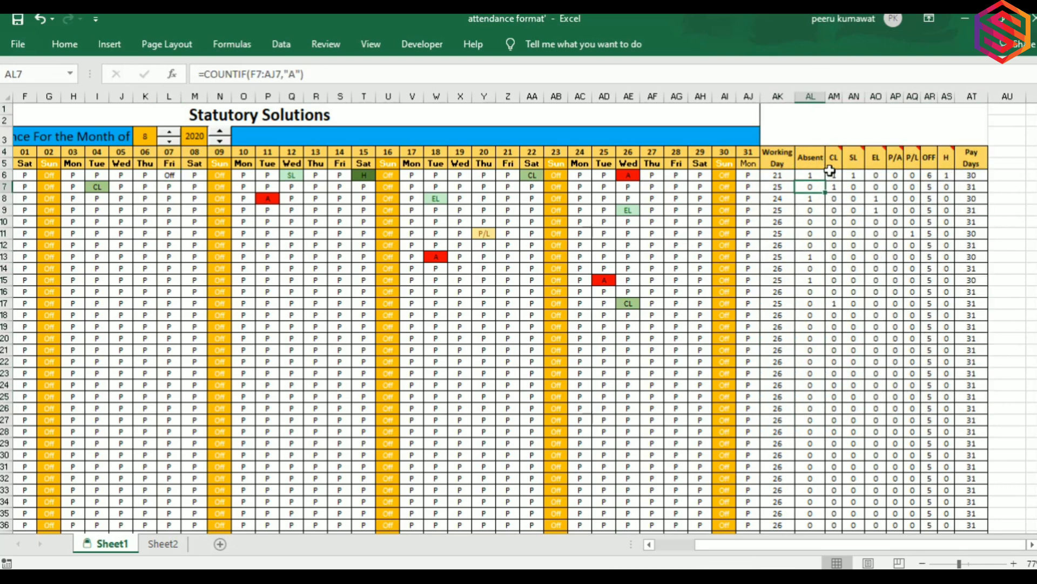
click(834, 158)
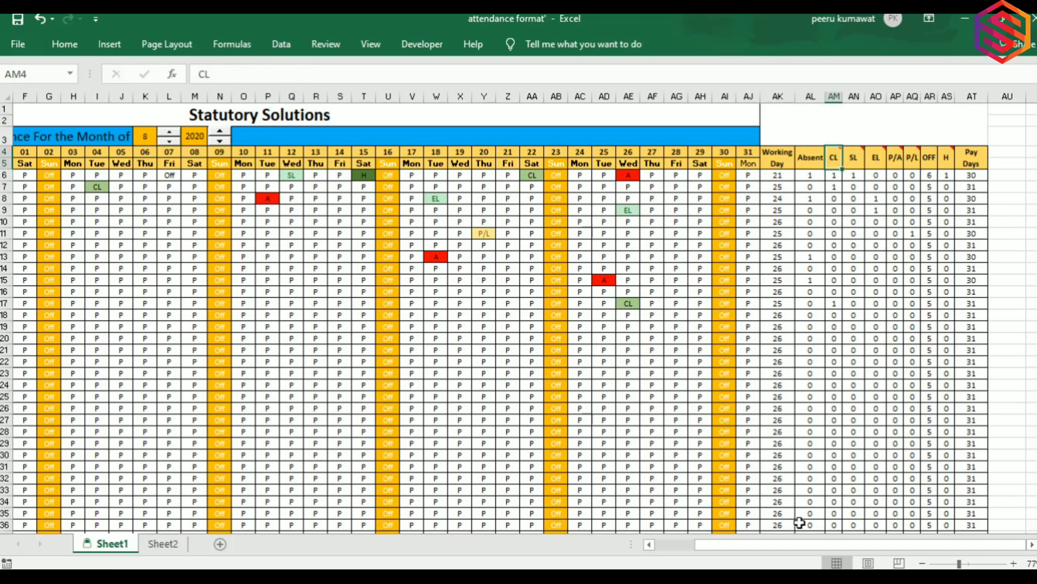
drag(799, 550, 716, 553)
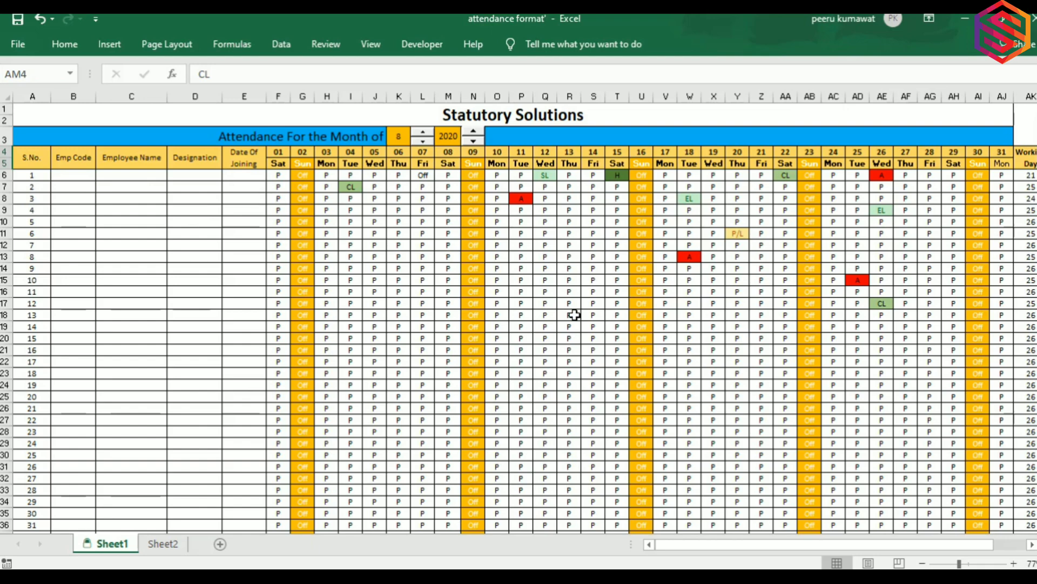
scroll(575, 315, down, 3)
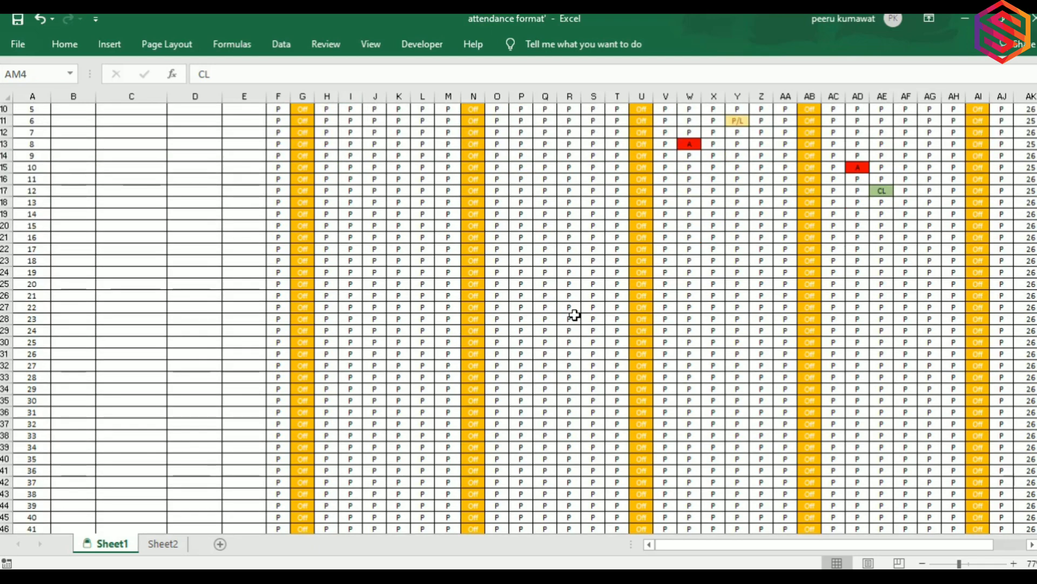
scroll(574, 315, down, 5)
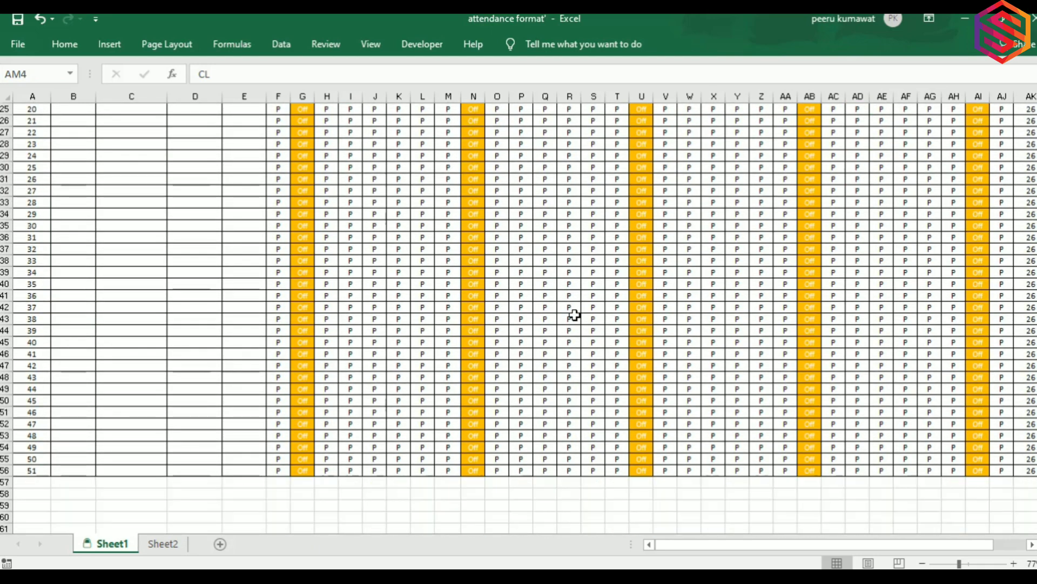
scroll(459, 356, up, 8)
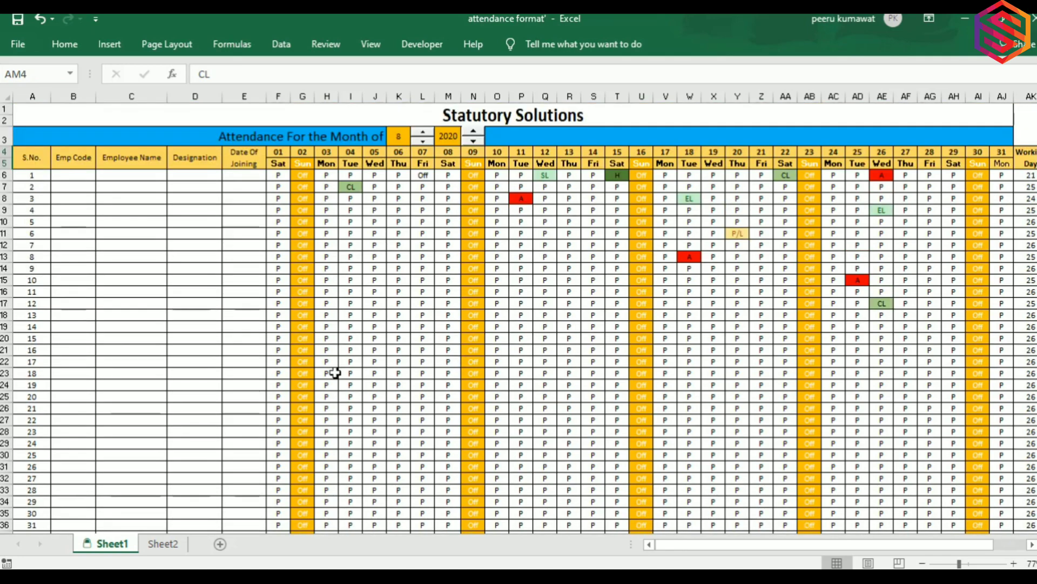
click(163, 544)
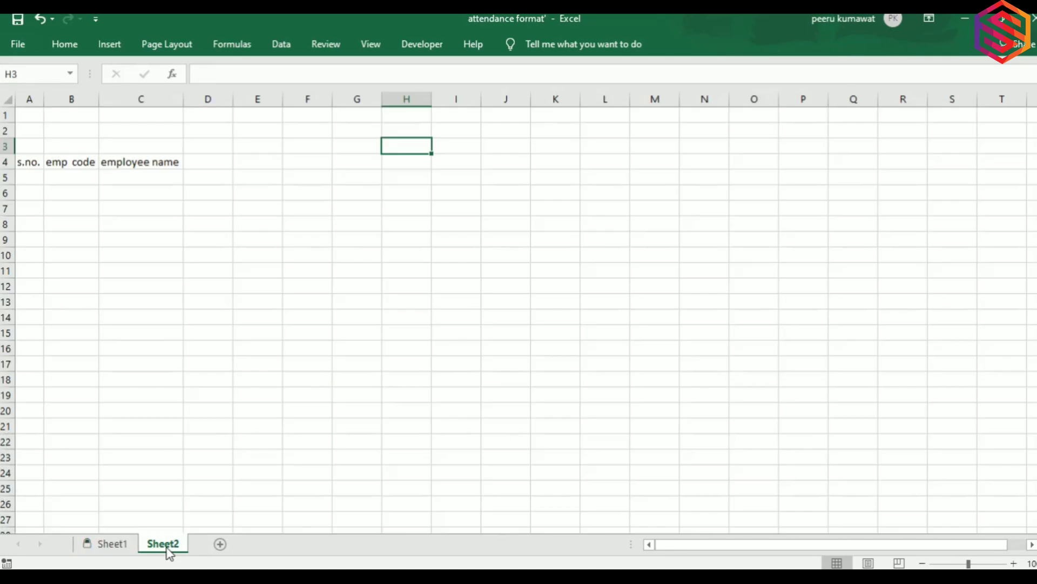
Add Des. in D4 and DOJ in E4 after the s.no., emp code and employee name headings.
click(22, 166)
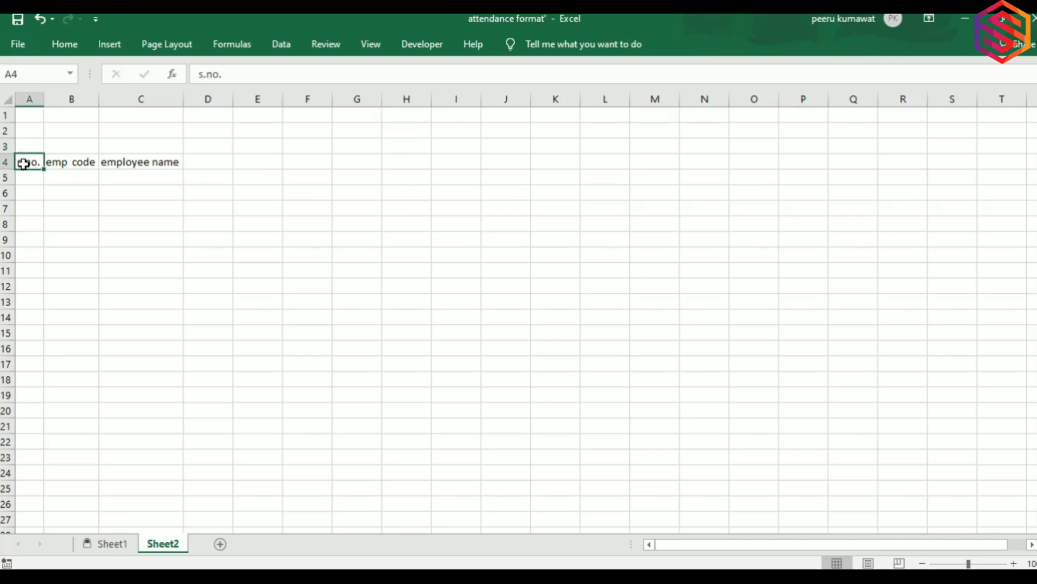
click(54, 163)
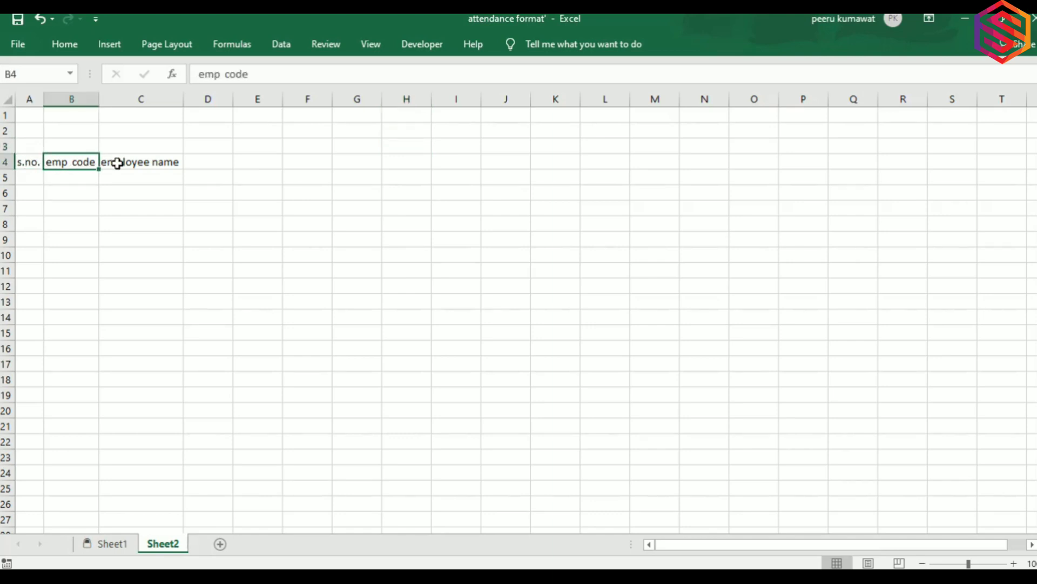
click(138, 163)
click(215, 173)
click(214, 166)
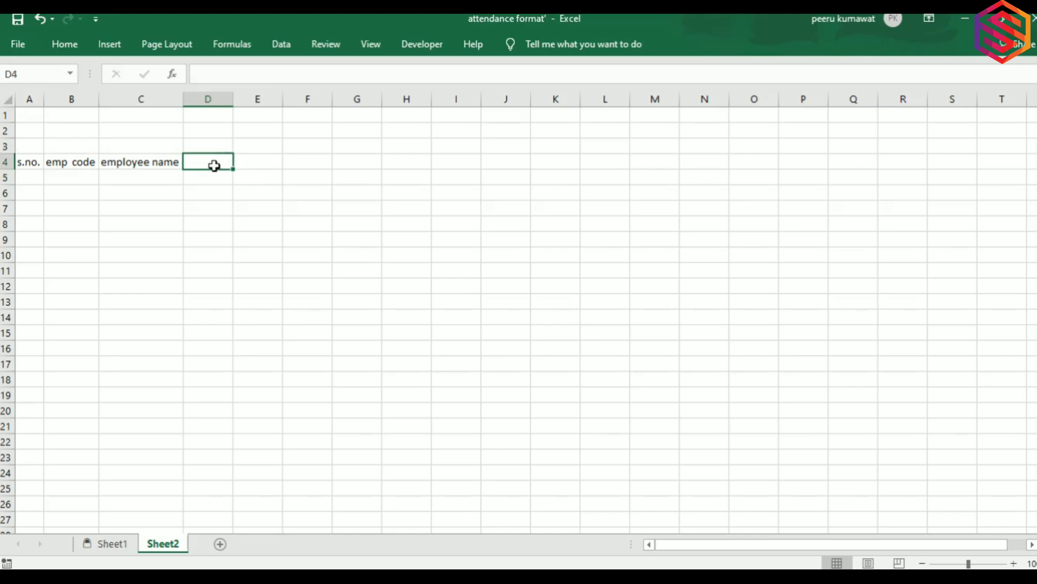
text(Des)
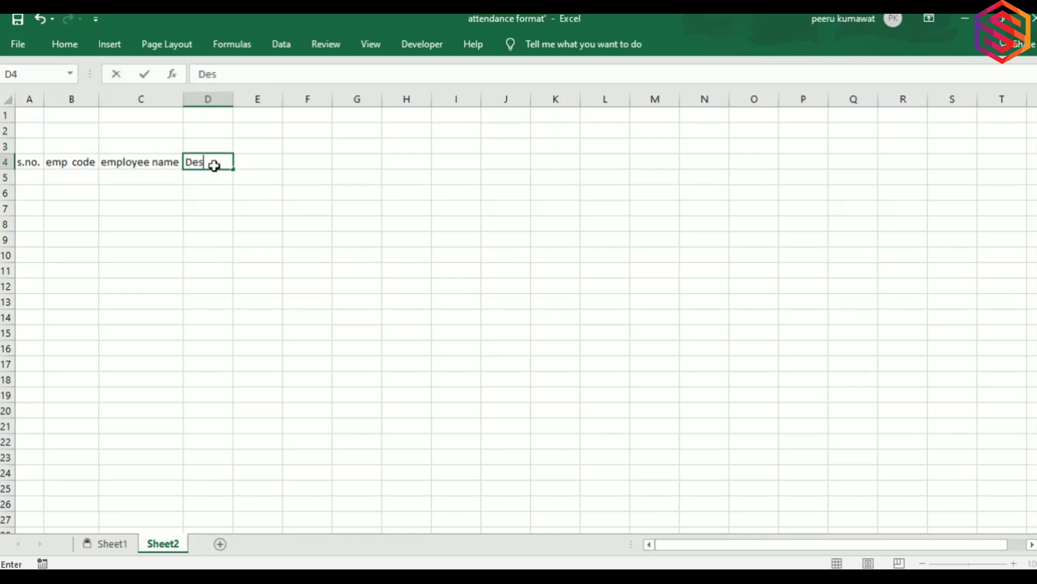
text(.)
key(Tab)
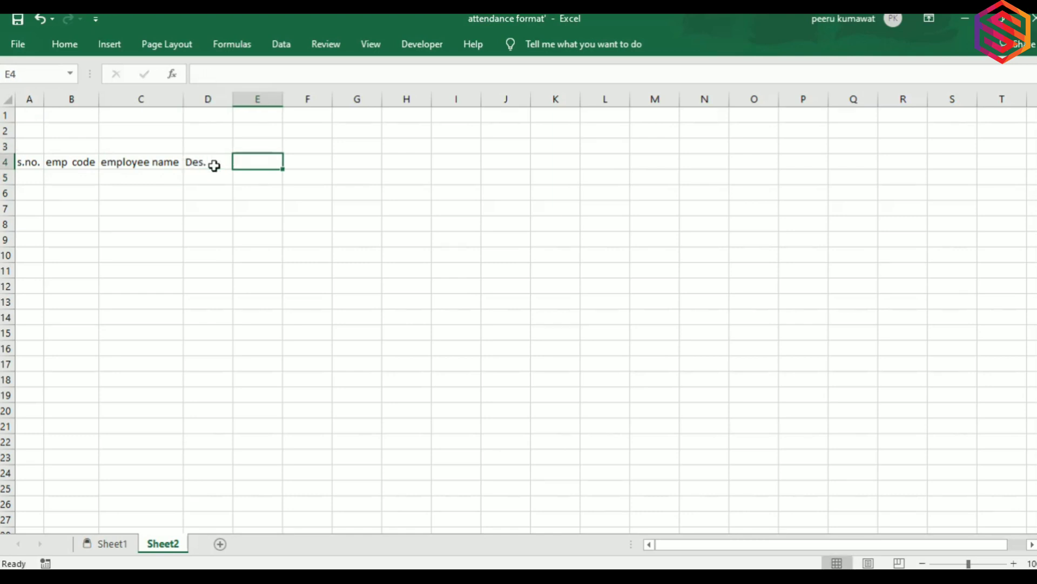
text(DOJ)
key(Return)
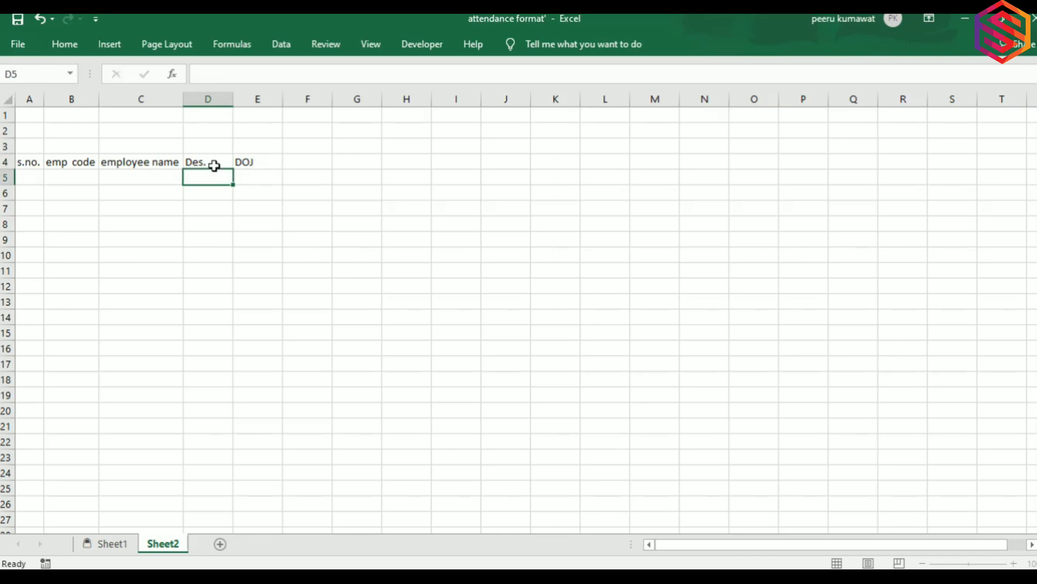
Select cell H3 and bring up the File backstage page.
click(301, 161)
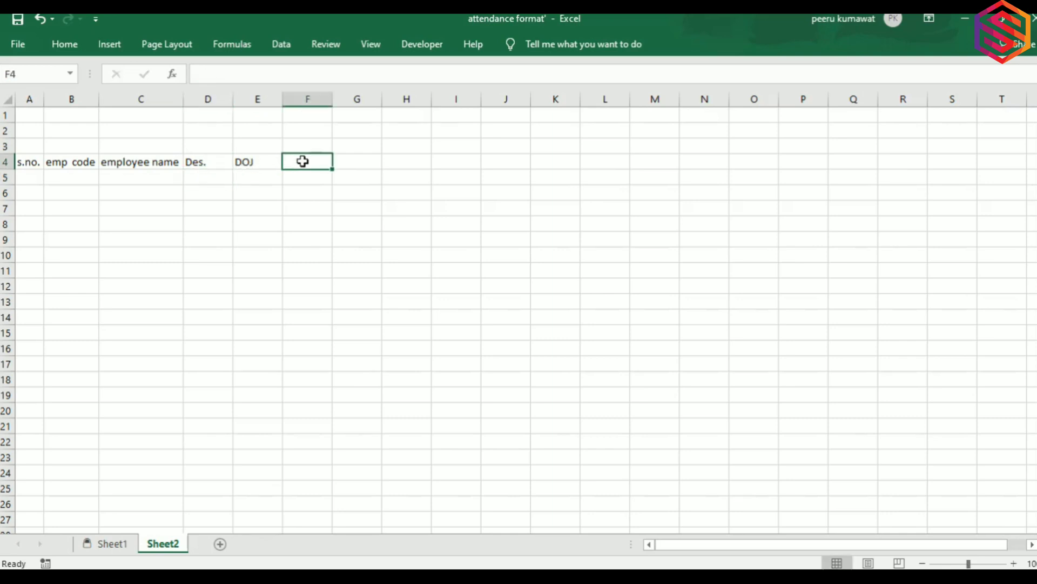
click(409, 146)
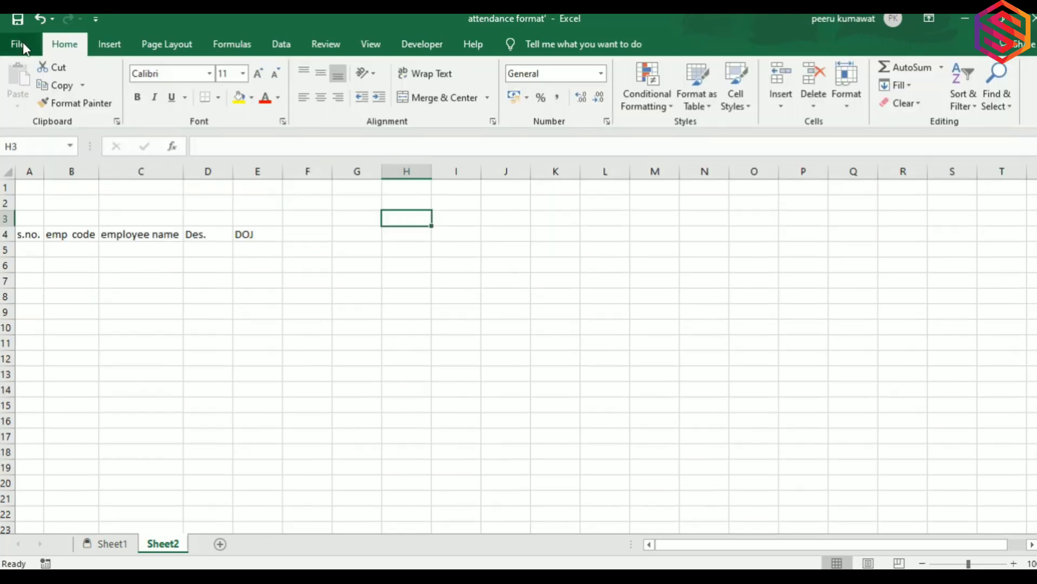
click(23, 43)
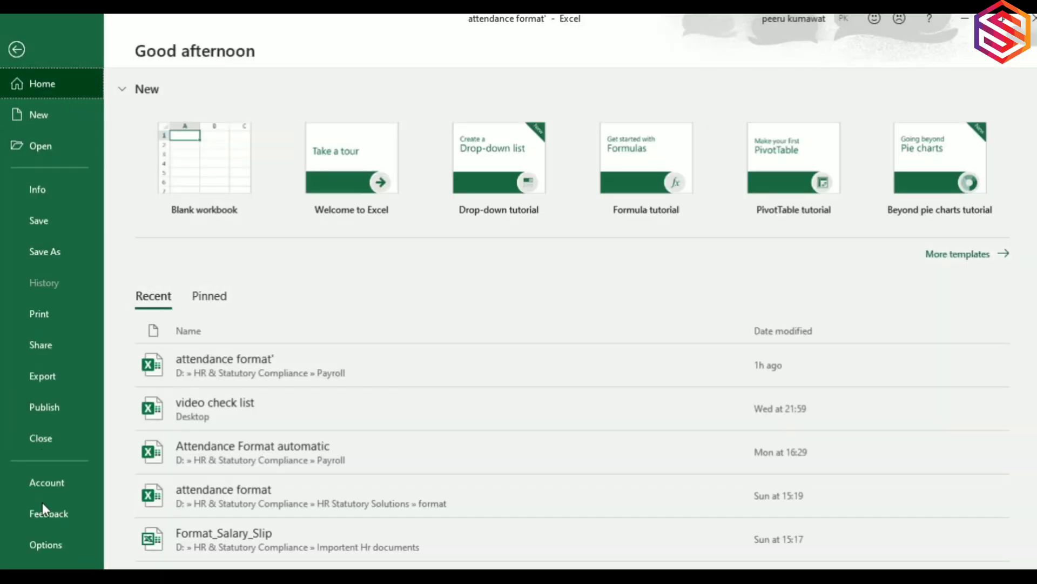
Confirm the Developer tab is enabled in Options > Customize Ribbon and close with OK.
click(41, 546)
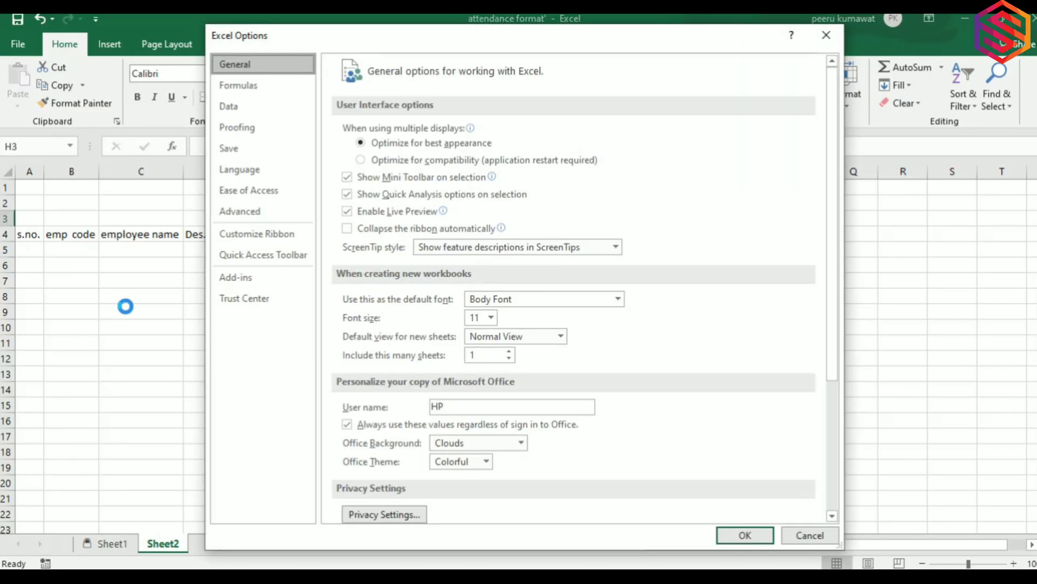
click(265, 239)
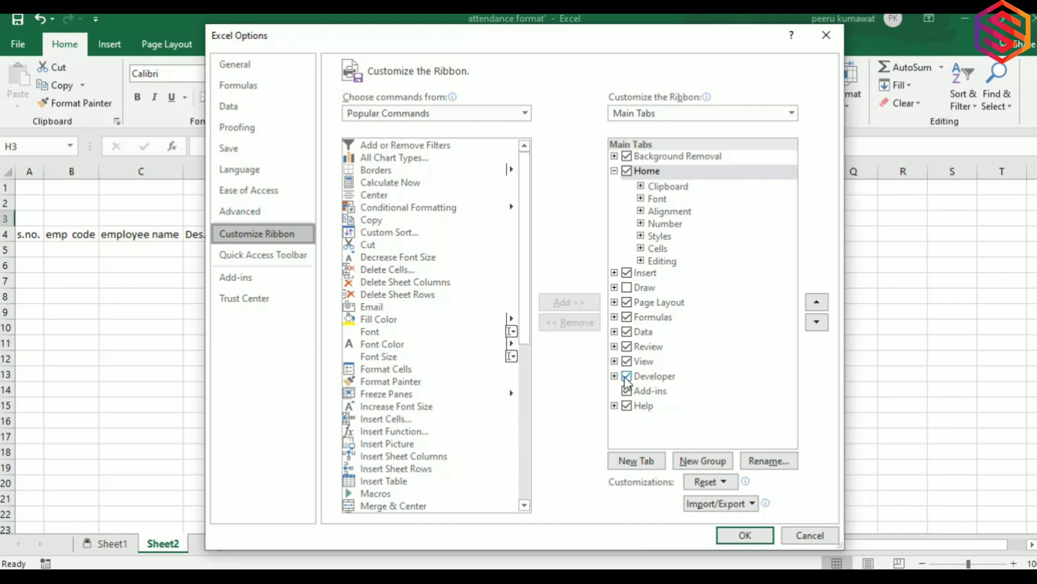
click(736, 541)
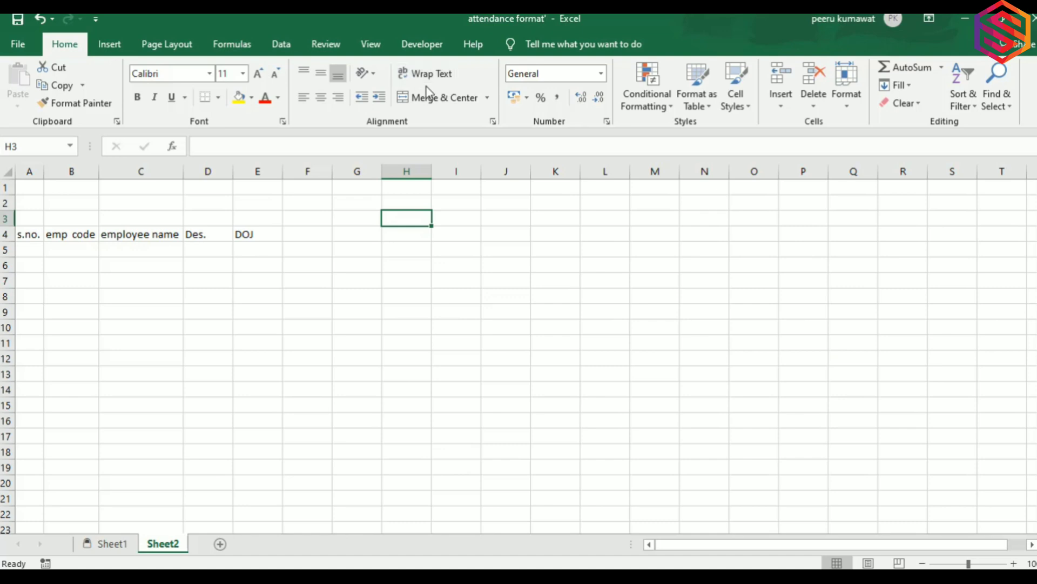
Draw a Form Control spin button over H3 and make row 3 taller to fit it.
click(421, 43)
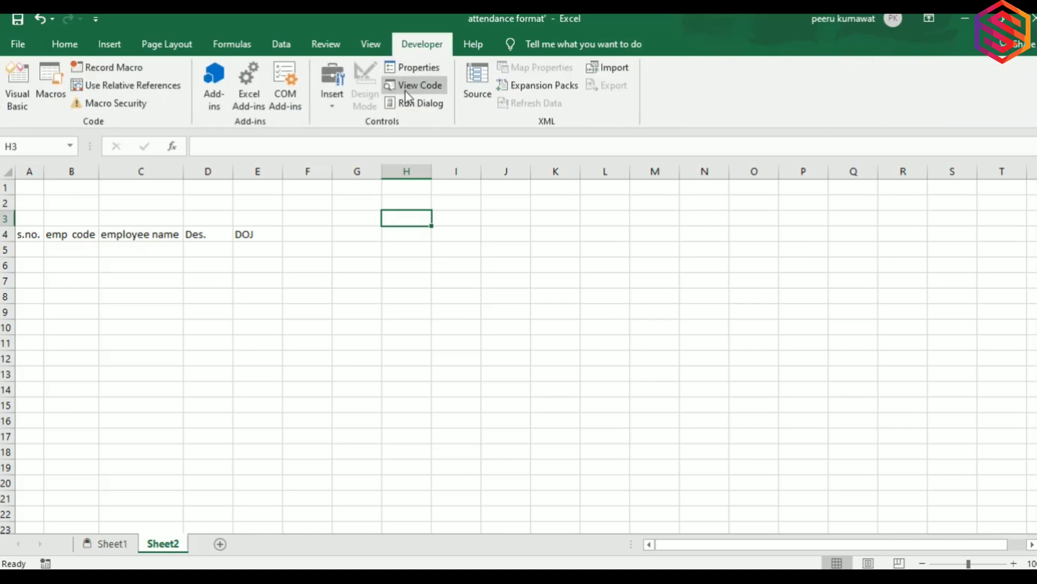
click(336, 96)
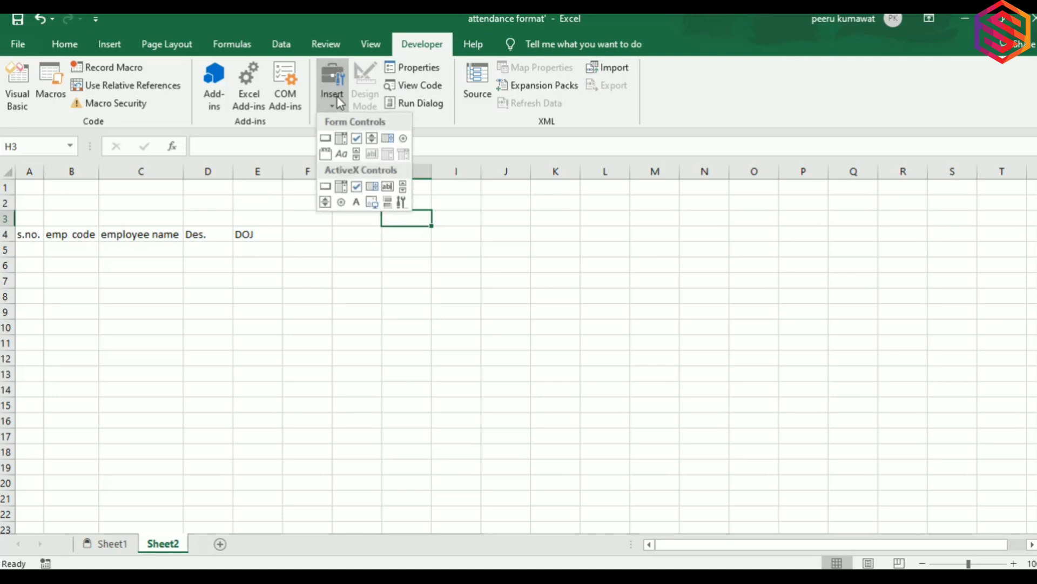
click(371, 139)
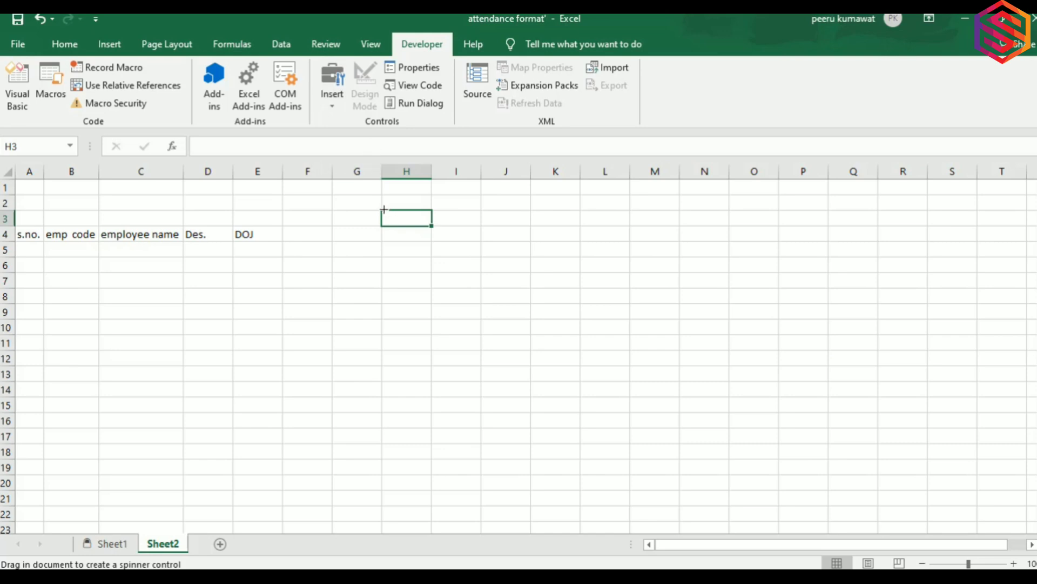
mouse_move(384, 211)
mouse_down()
mouse_move(392, 222)
mouse_move(429, 226)
mouse_up()
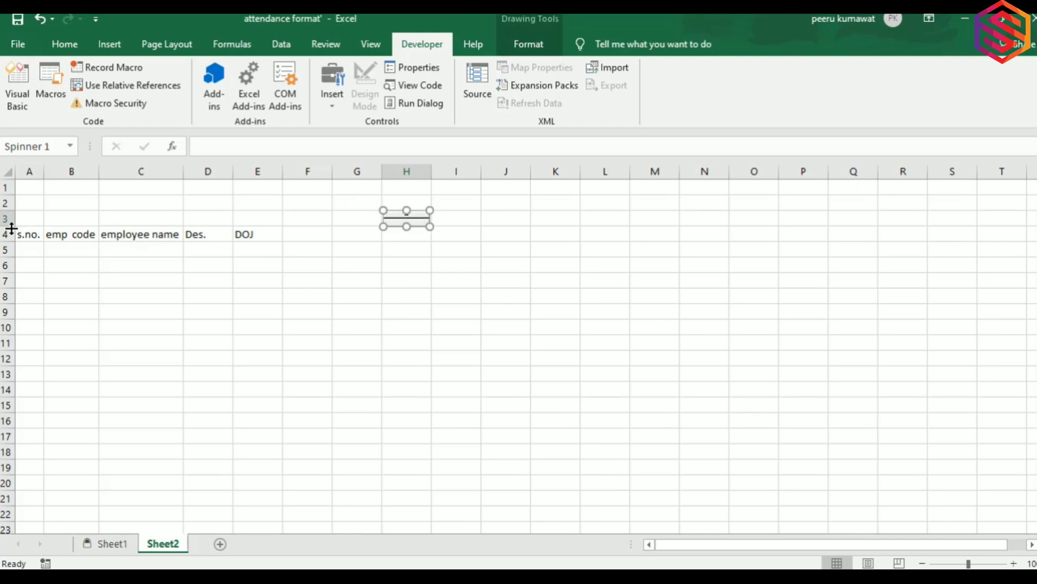
drag(9, 227, 13, 238)
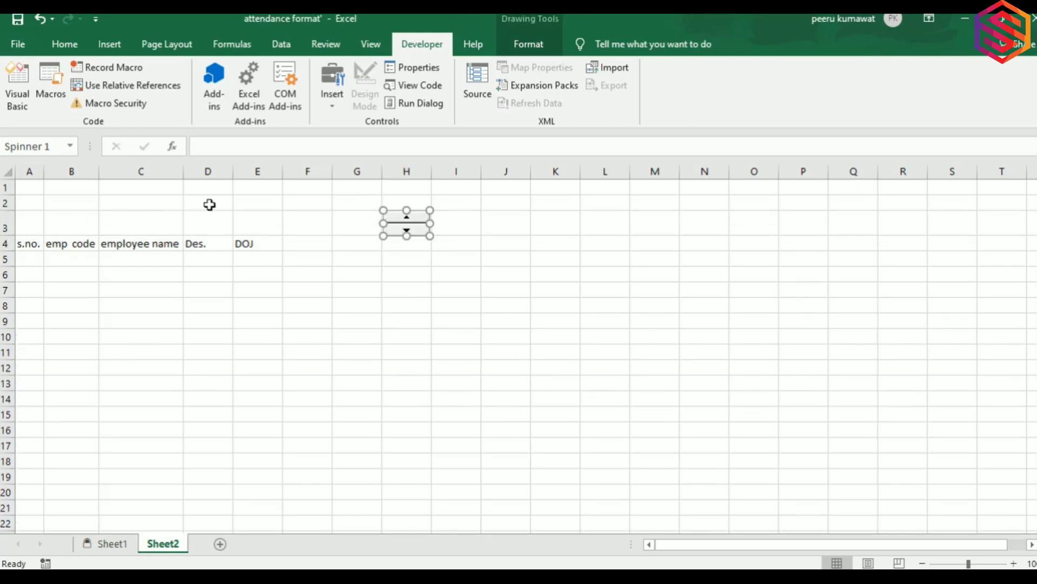
click(355, 221)
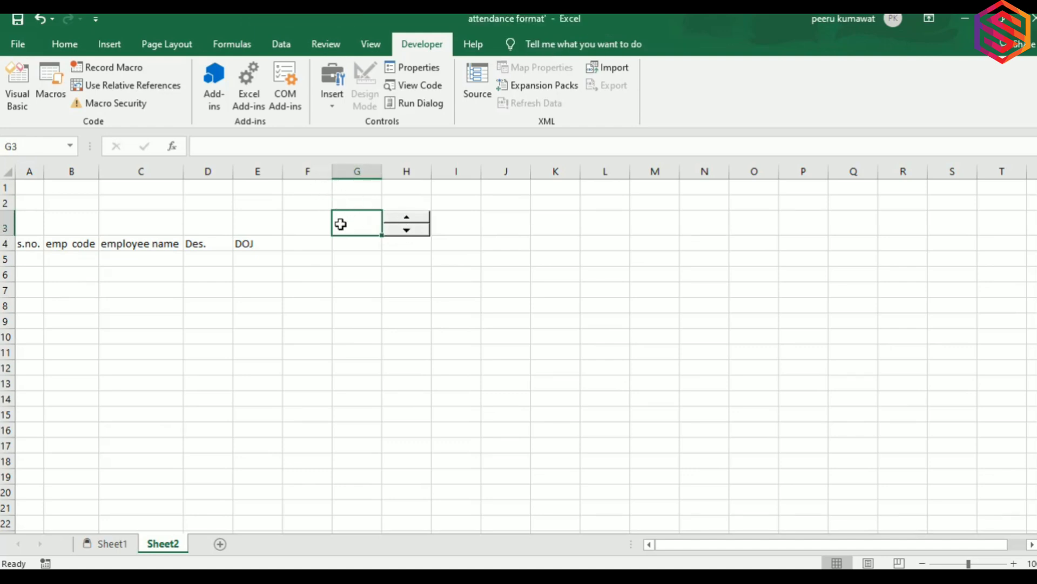
Enter 1 in G3 with font size 12, centred vertically and horizontally.
text(1)
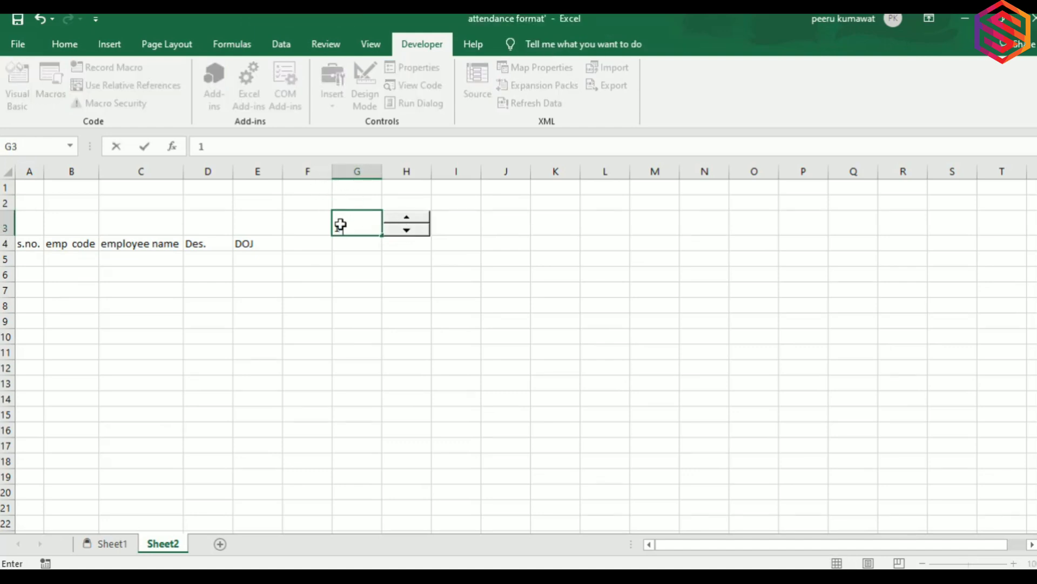
key(Tab)
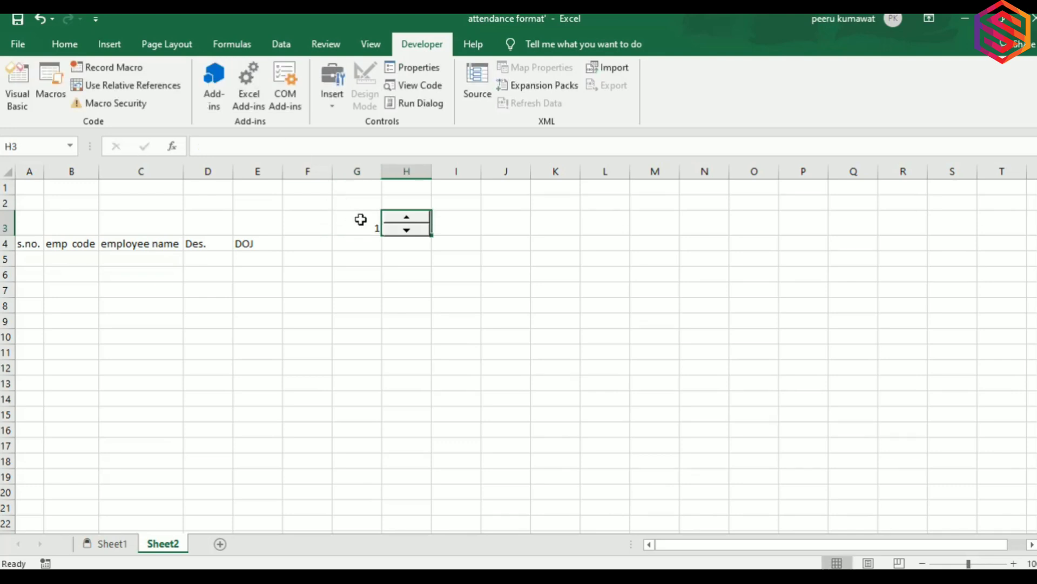
click(361, 221)
click(54, 42)
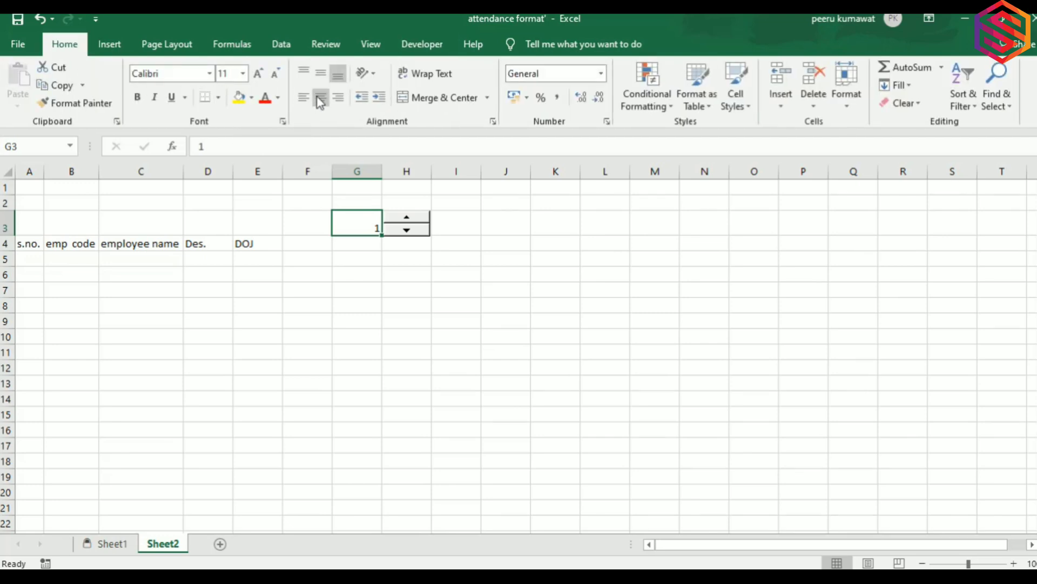
click(243, 74)
click(227, 153)
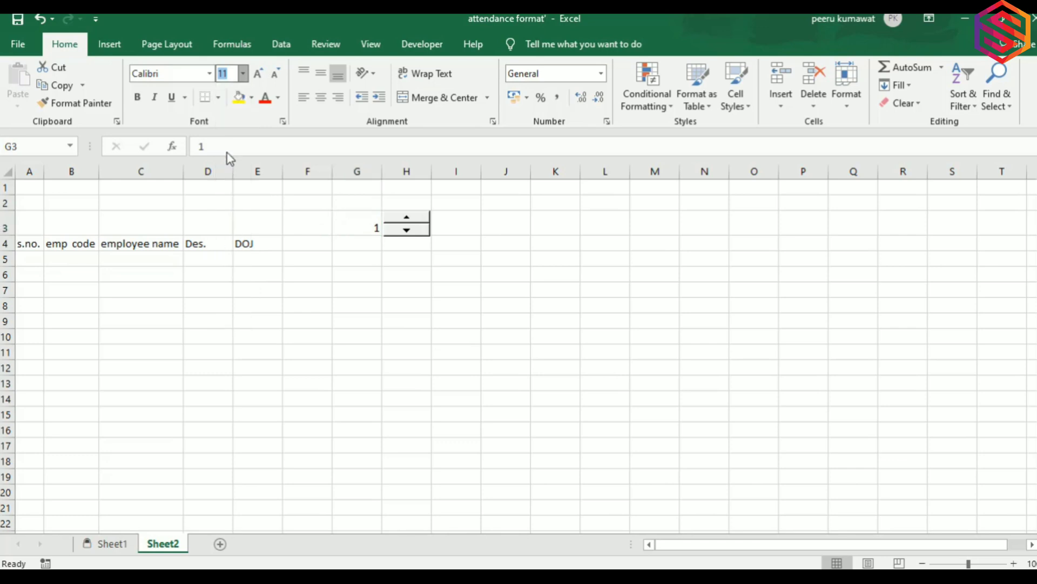
click(321, 76)
click(321, 98)
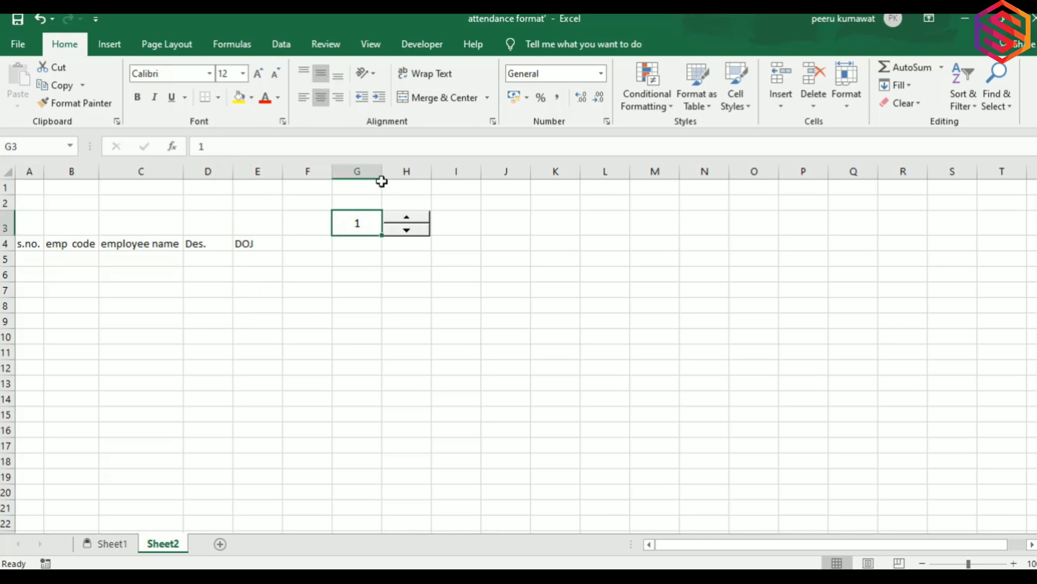
Fill G3 with orange, then test the unlinked spinner and bring up its Format Control.
click(251, 97)
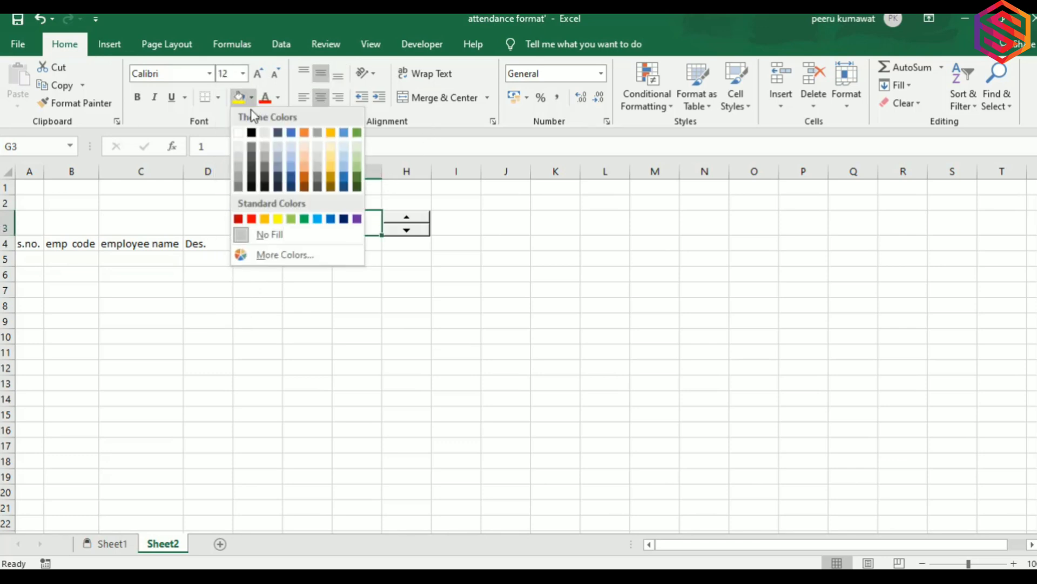
click(265, 219)
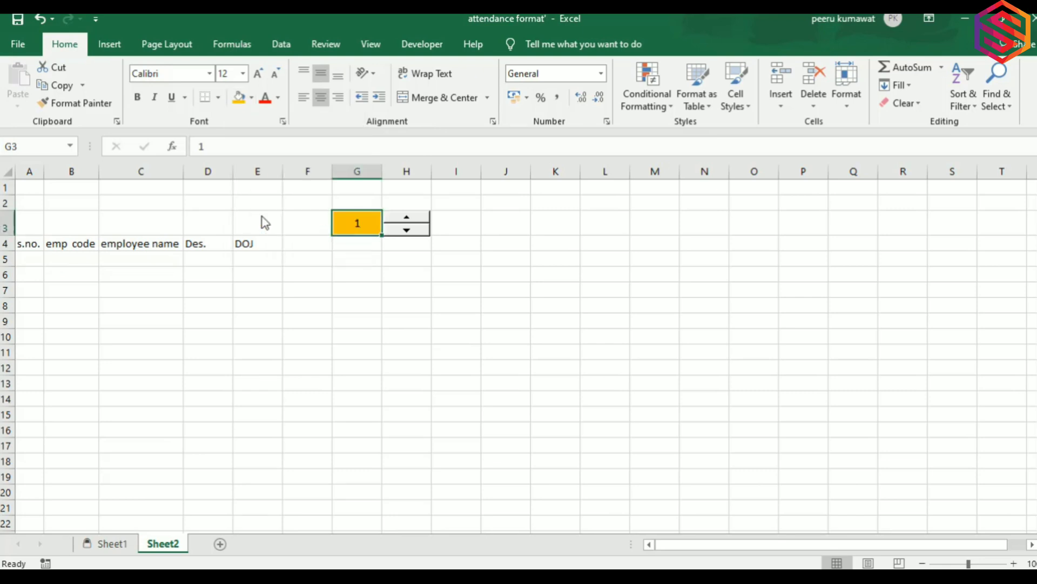
click(419, 232)
click(445, 222)
right_click(419, 230)
click(461, 355)
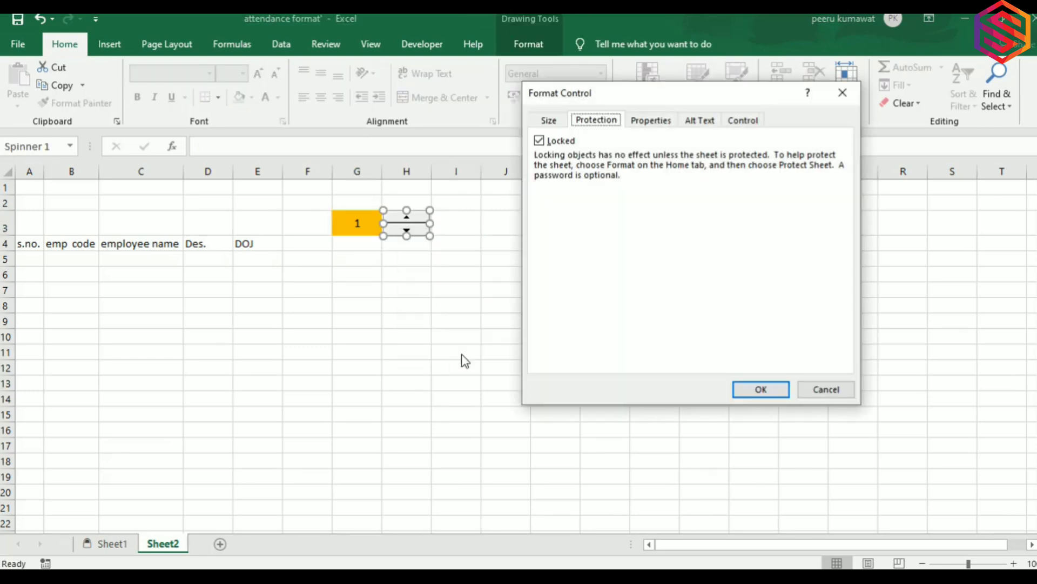
Set the spinner's minimum 1, maximum 12, increment 1 and cell link $G$3, and apply.
click(741, 121)
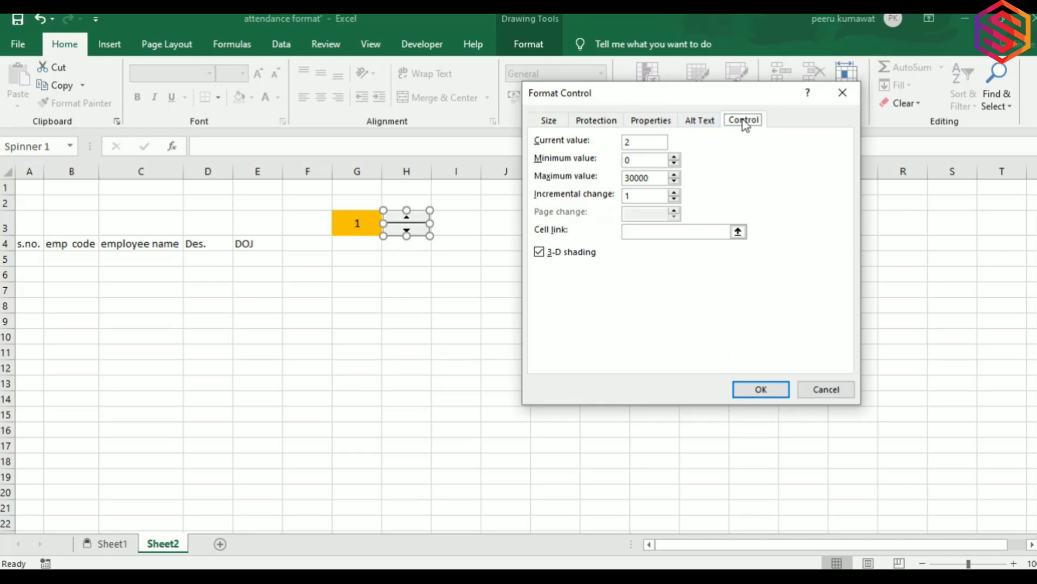
click(636, 162)
text(12)
click(632, 232)
click(347, 215)
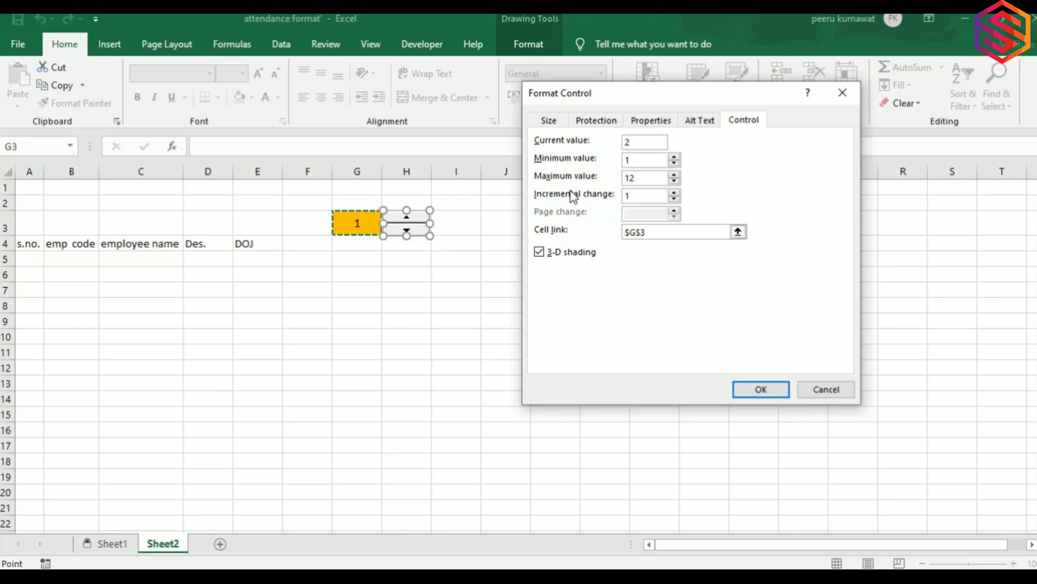
click(762, 390)
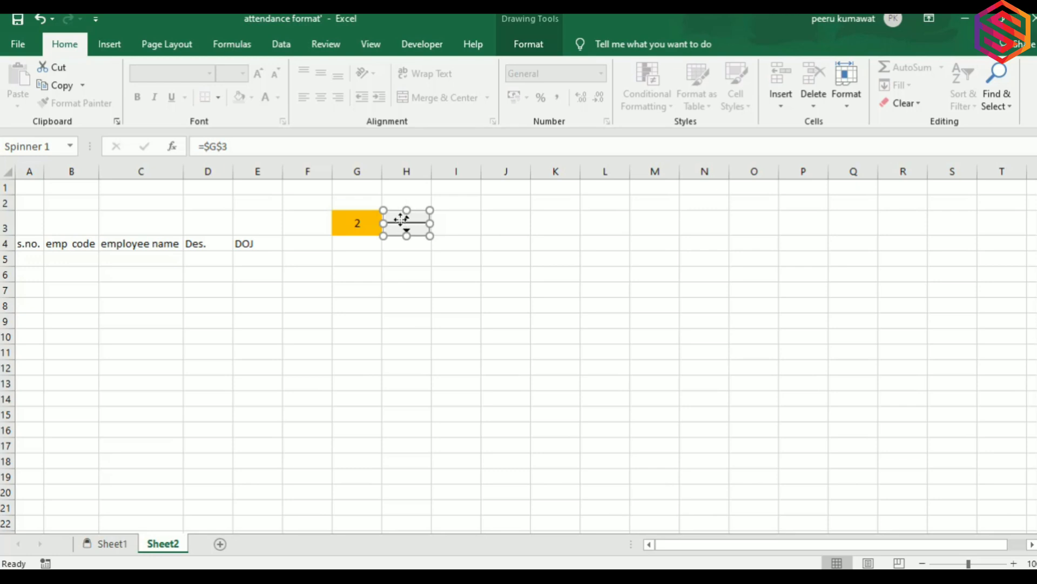
drag(433, 267, 433, 242)
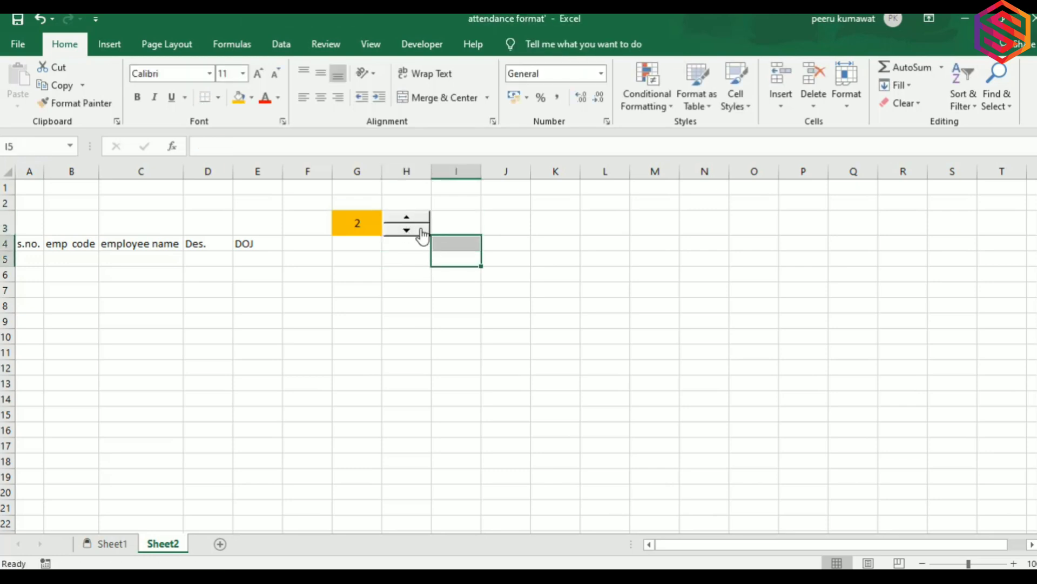
Step the month in G3 up and repeat the orange fill on year cell I3.
click(410, 217)
click(409, 218)
click(466, 217)
key(F4)
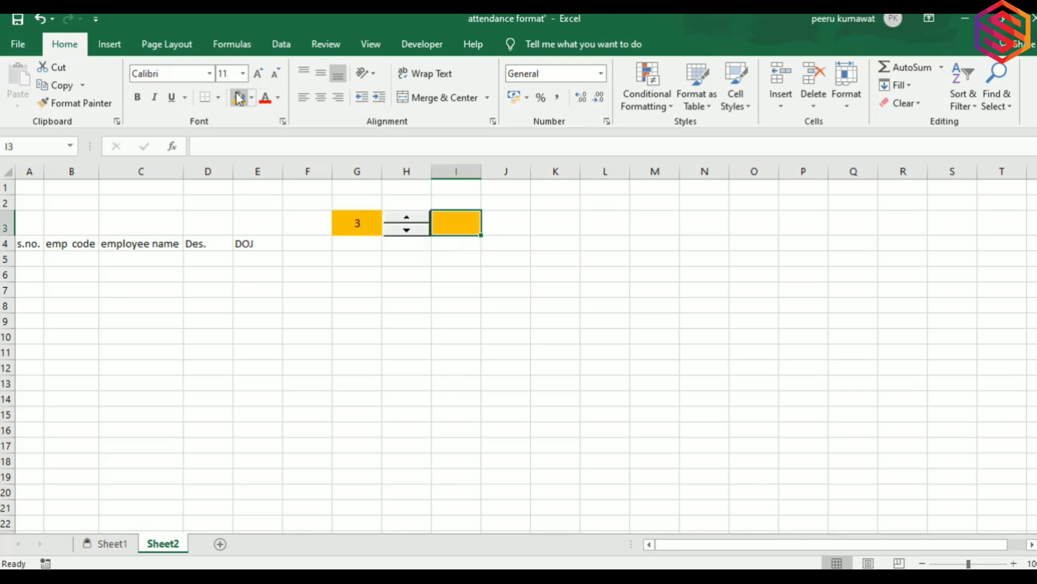
Draw a second Form Control spin button over cell J3.
click(496, 230)
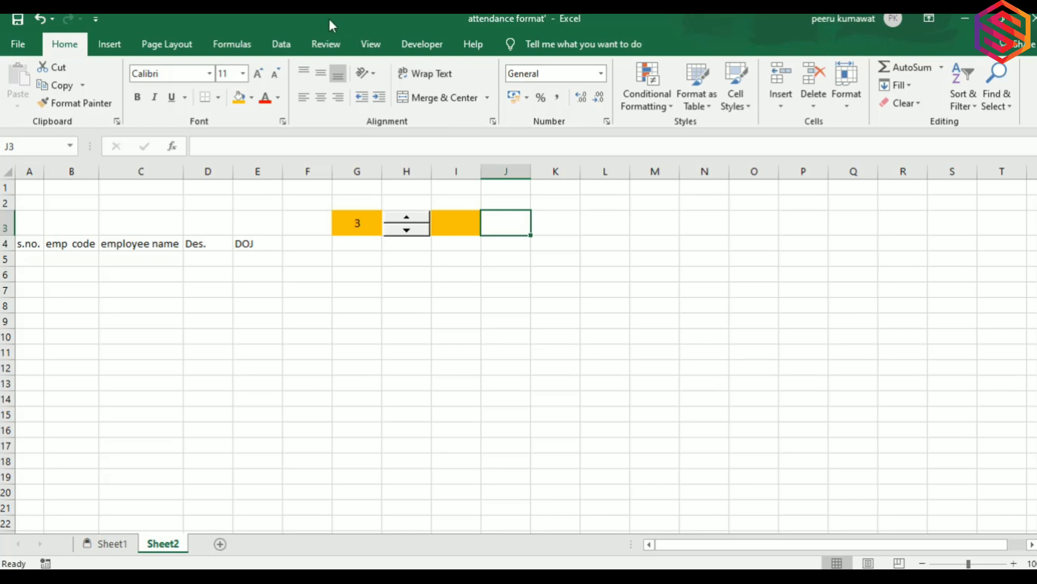
click(411, 47)
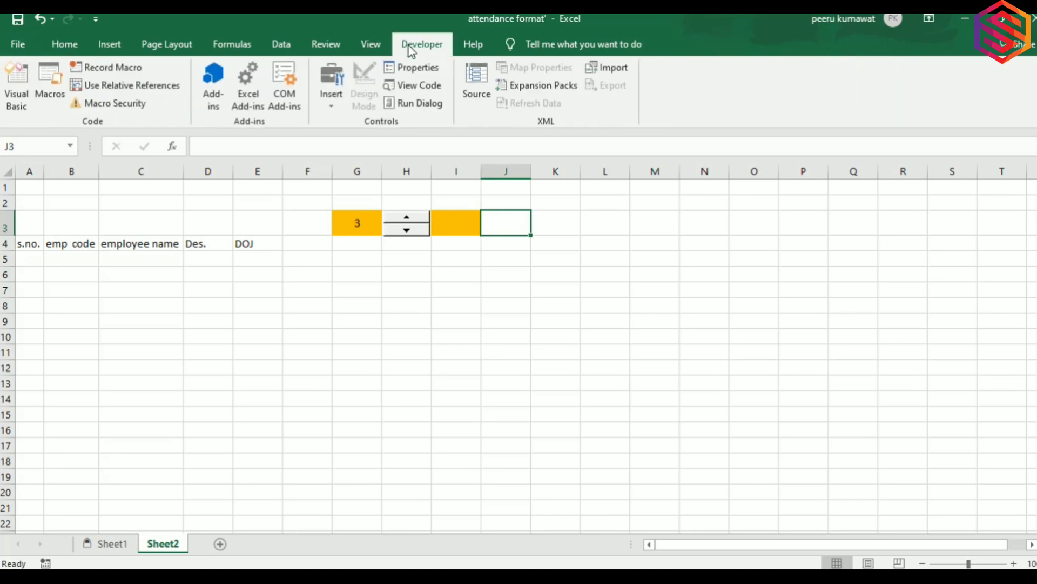
click(328, 83)
click(372, 138)
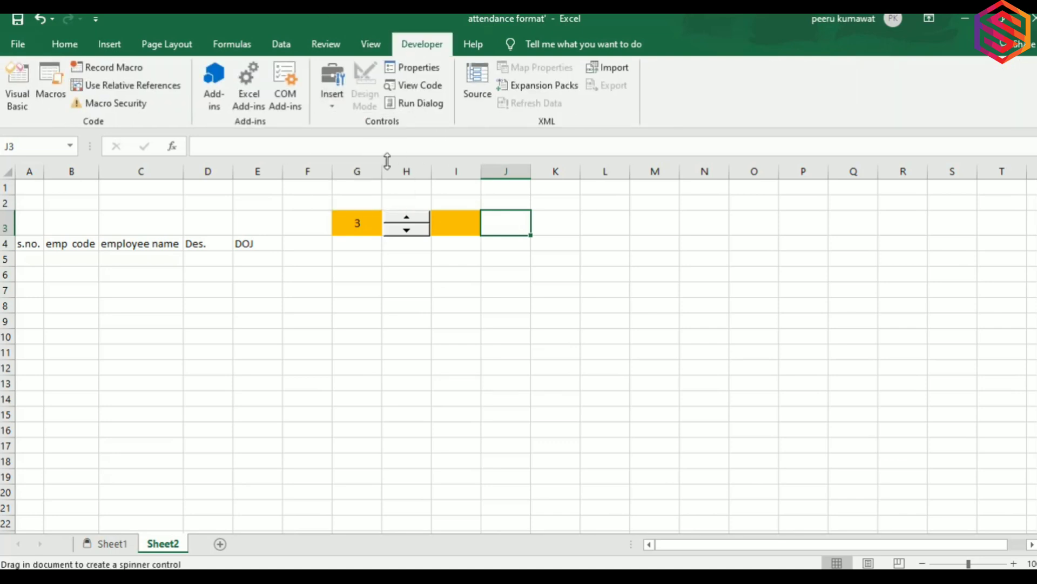
drag(483, 212, 529, 235)
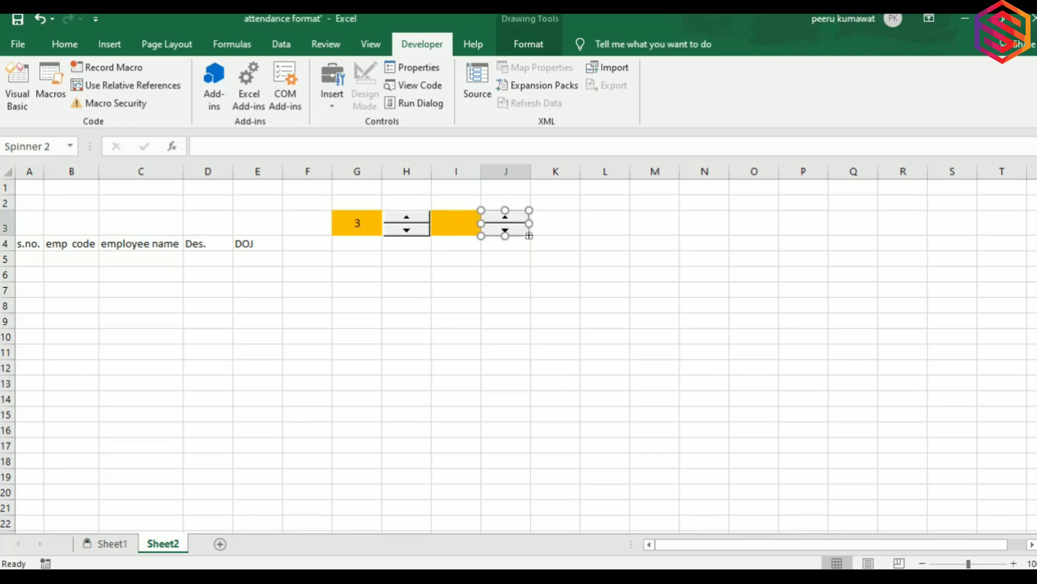
Link the second spinner to $I$3 with minimum 2000, maximum 2050 and increment 1.
right_click(500, 223)
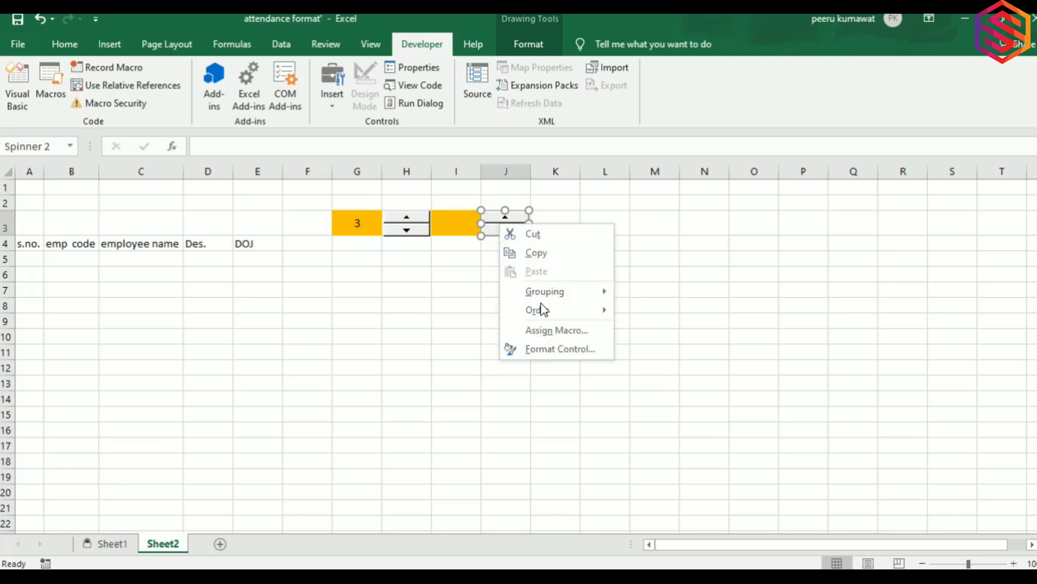
click(556, 349)
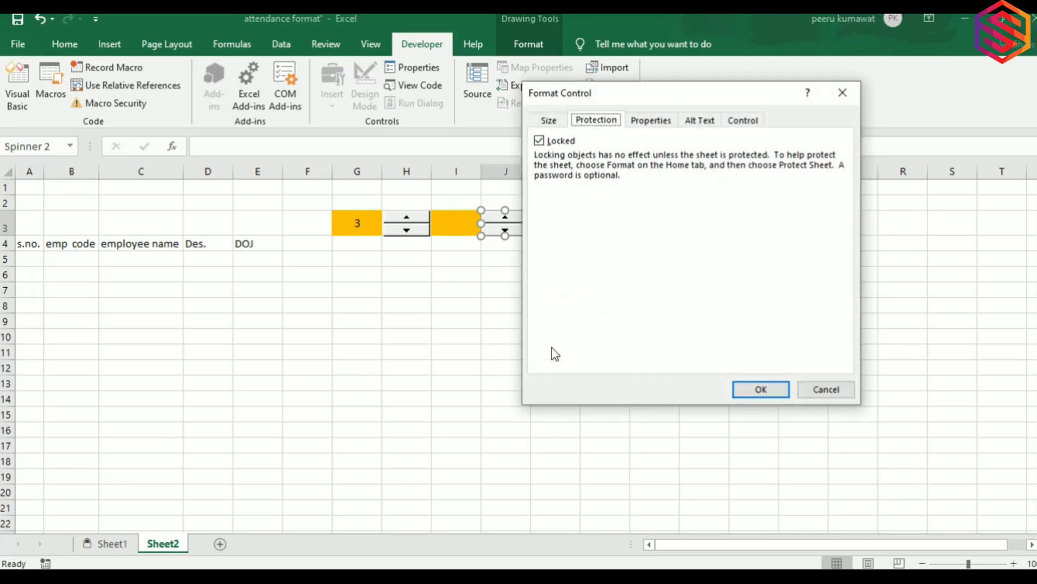
click(751, 120)
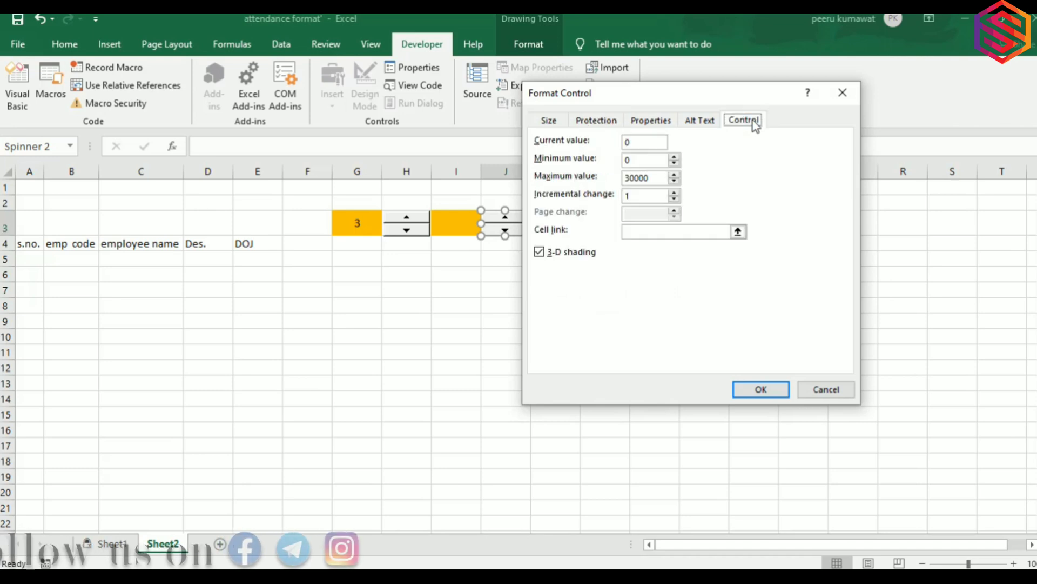
click(632, 161)
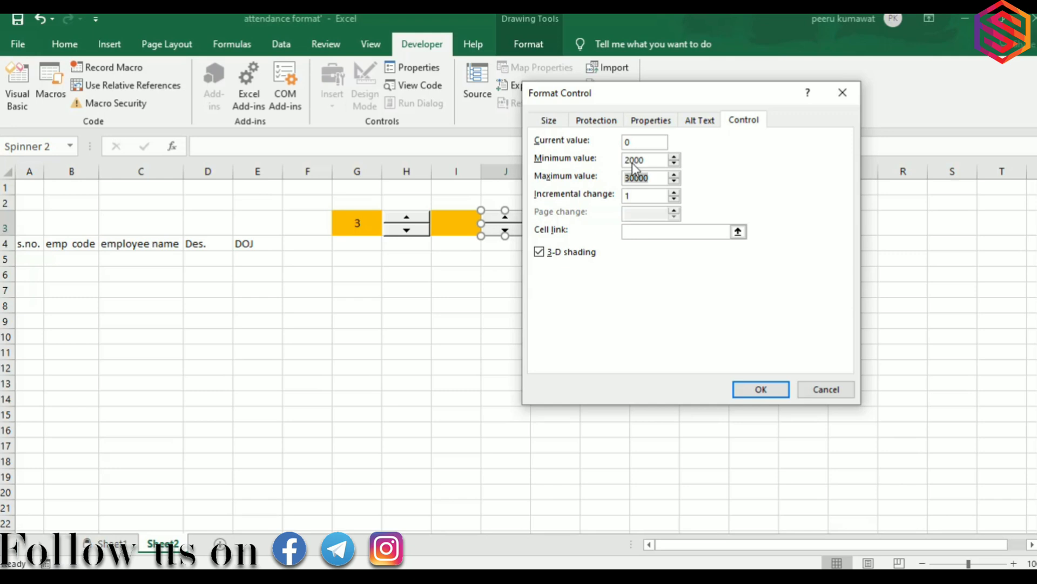
text(2050)
key(Tab)
text(1)
click(637, 232)
click(455, 223)
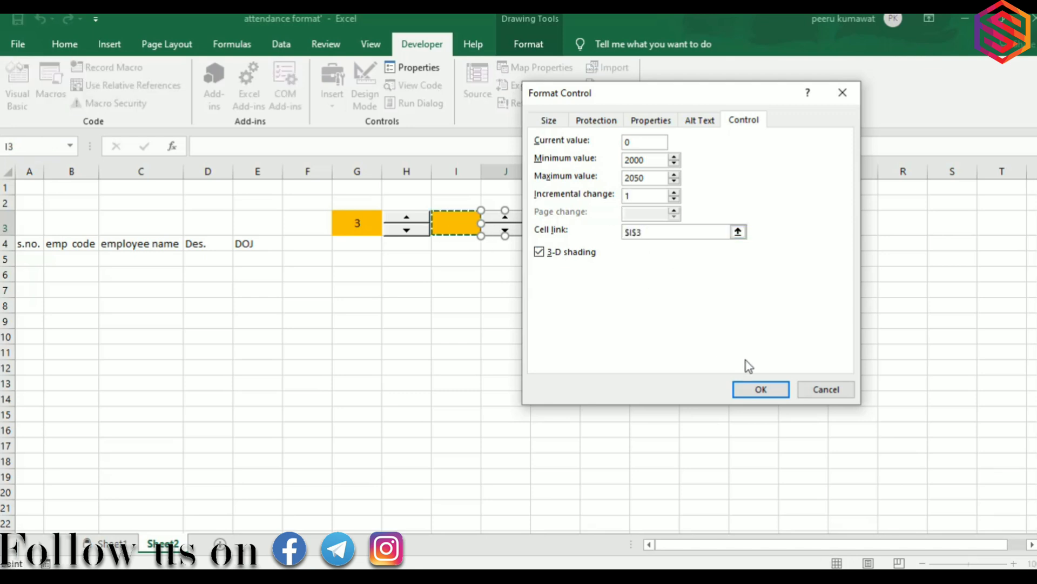
click(767, 396)
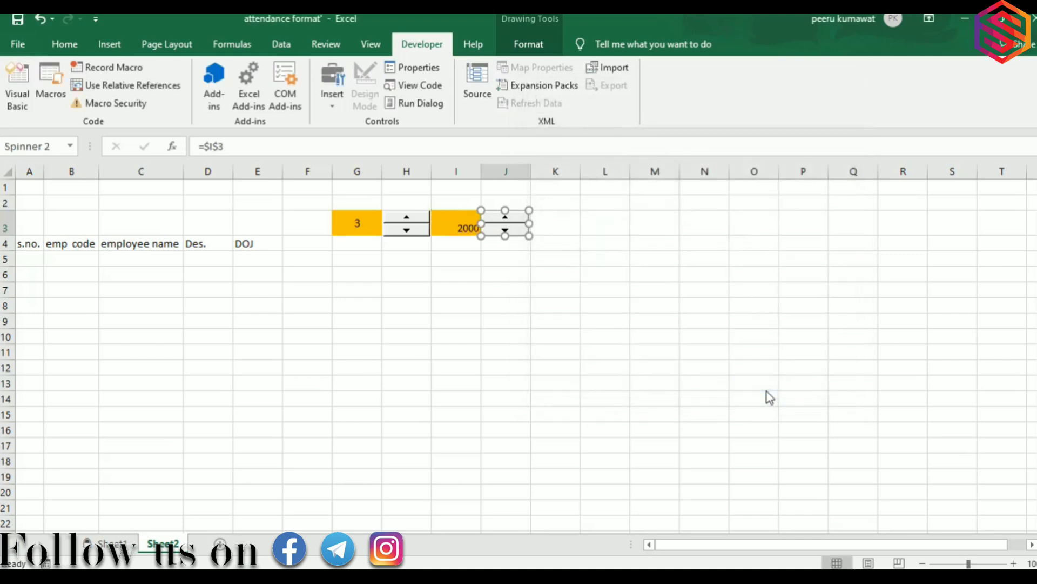
click(440, 225)
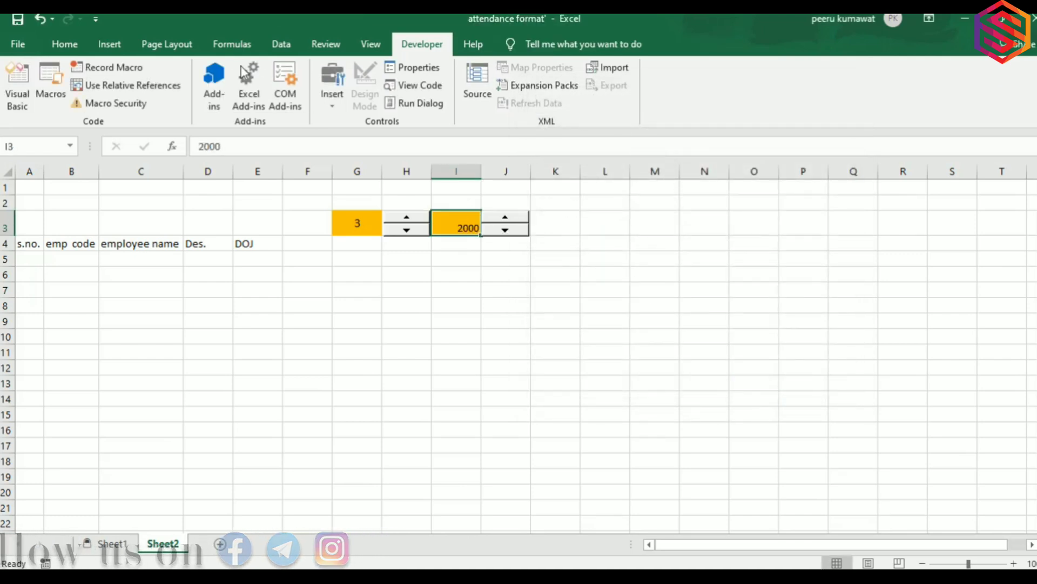
Centre the year in I3 both vertically and horizontally.
click(60, 44)
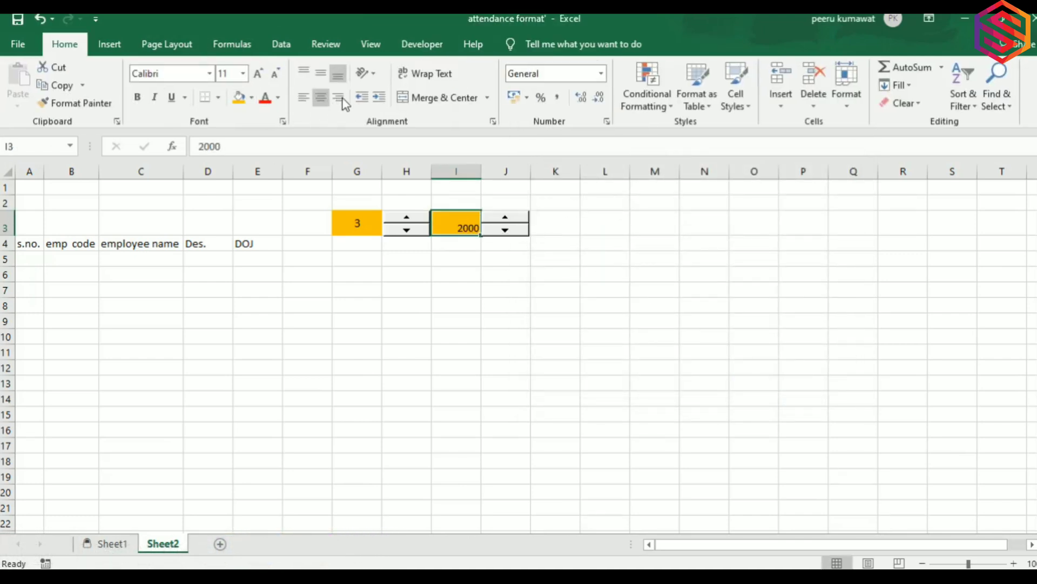
click(323, 80)
click(321, 98)
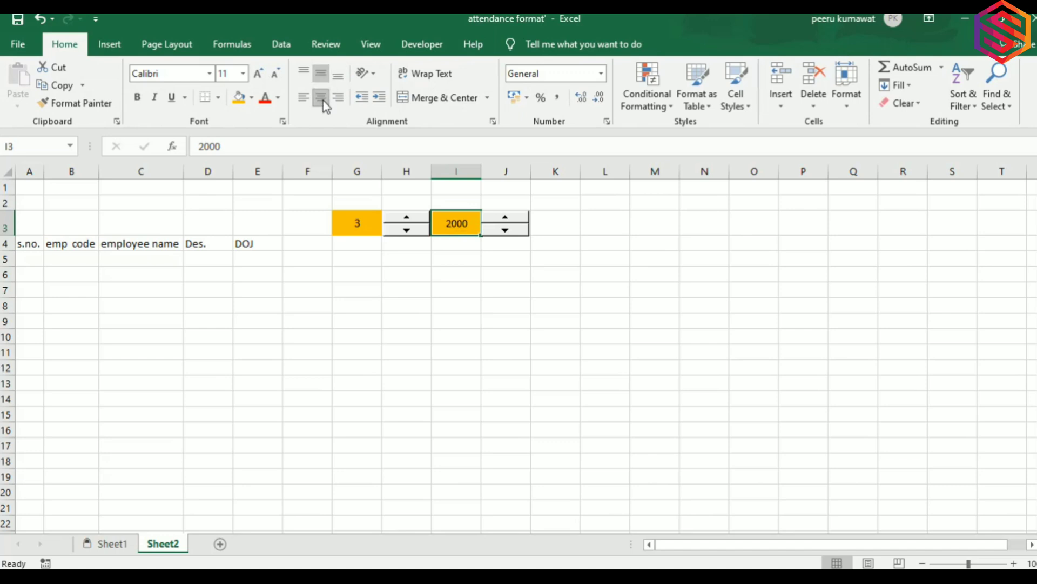
Use the spinners to set year 2020 and month 8, then start a DATE formula in F4.
click(507, 218)
click(508, 218)
click(508, 218)
click(507, 218)
click(405, 236)
click(404, 236)
drag(401, 219, 402, 219)
click(289, 247)
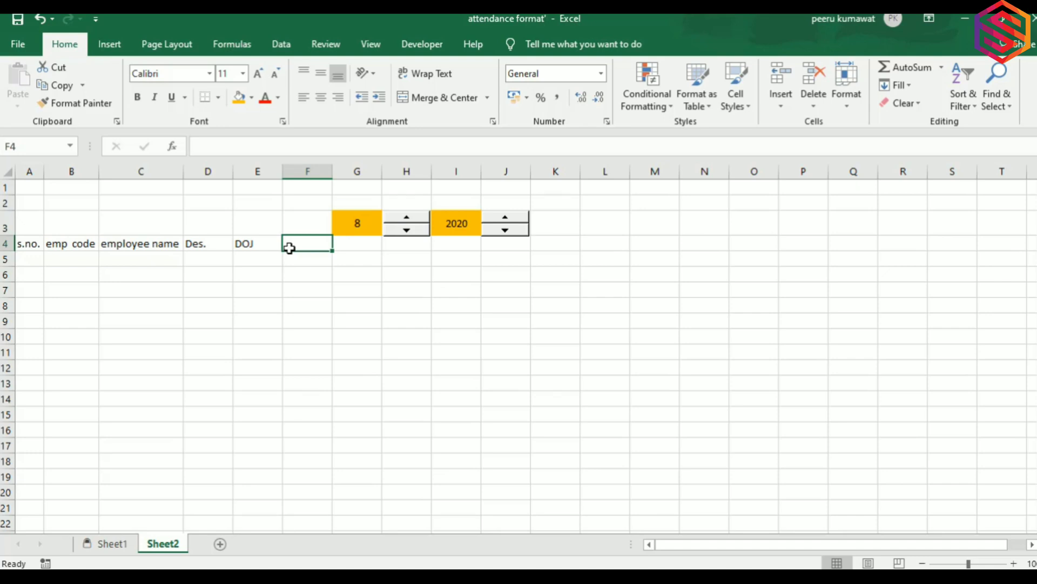
text(=date)
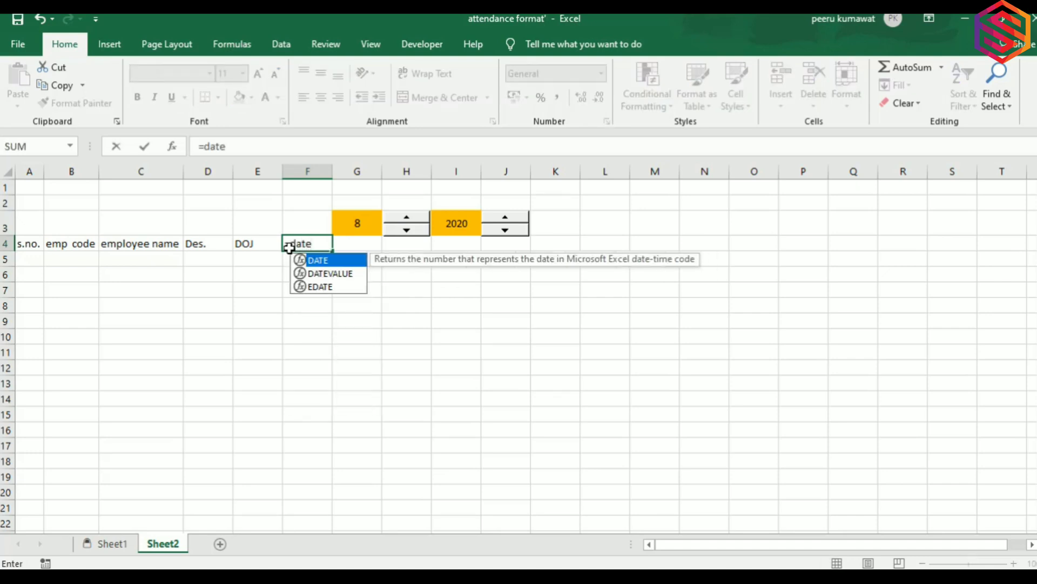
Enter =DATE(I$3,G3,1) in F4 so it shows 01-08-2020.
key(Tab)
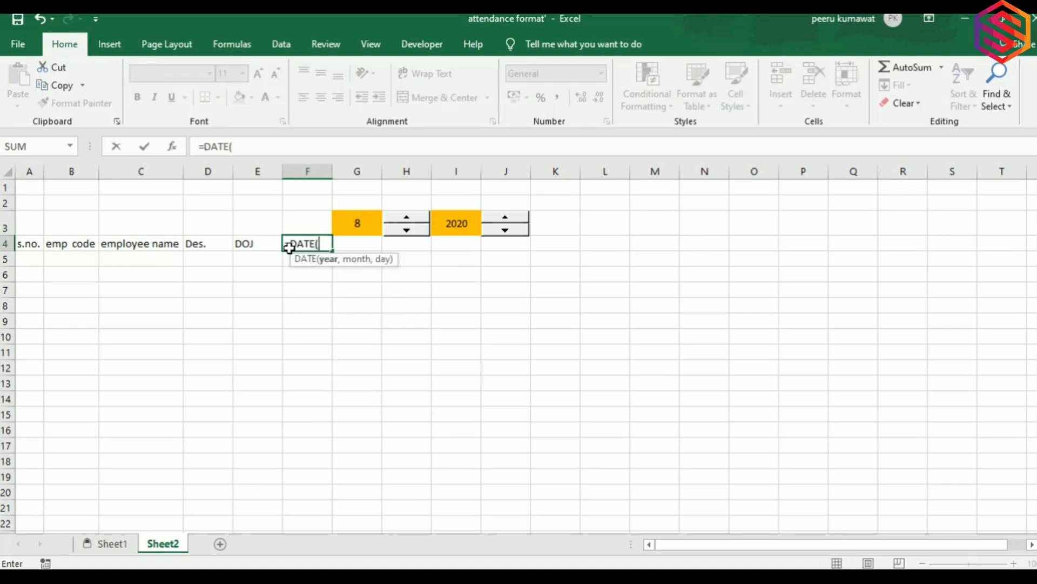
click(457, 220)
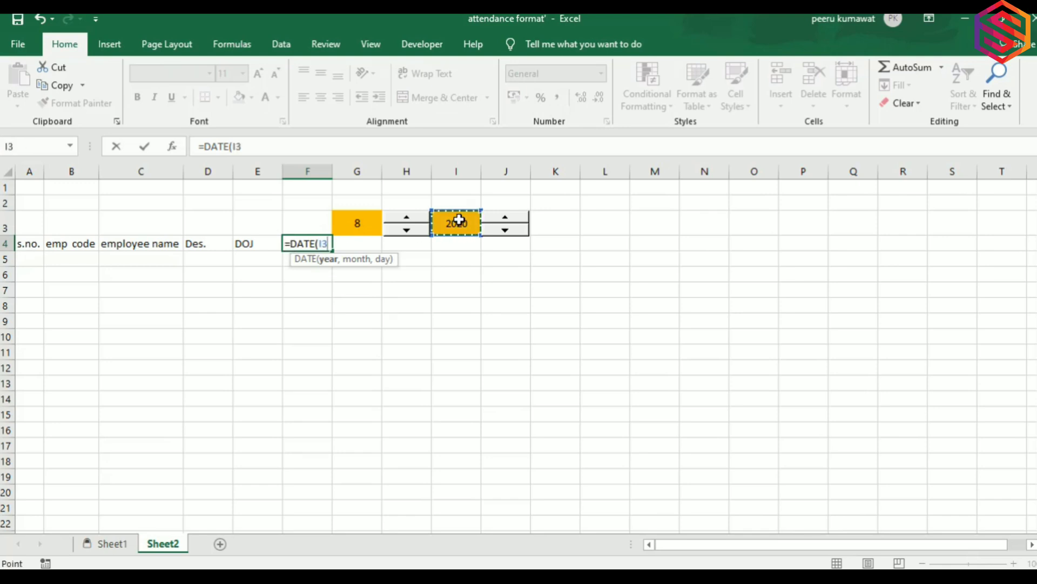
key(F4)
text(,)
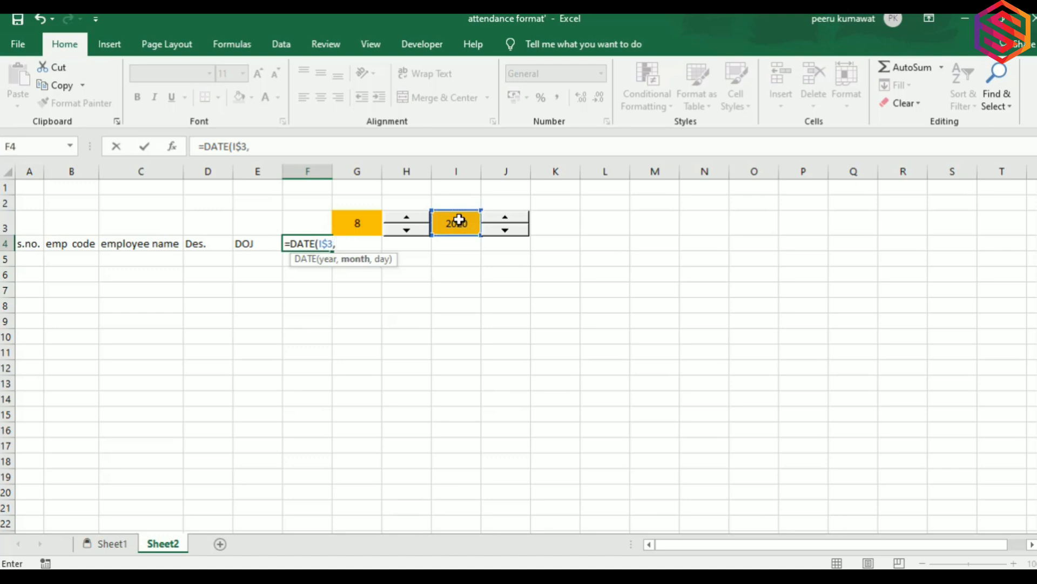
click(361, 220)
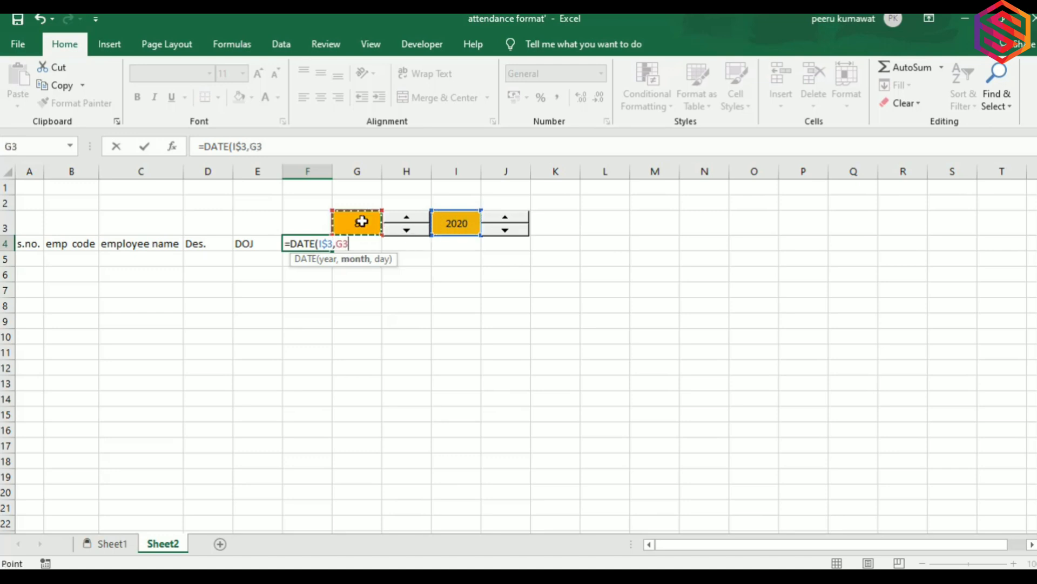
text(,)
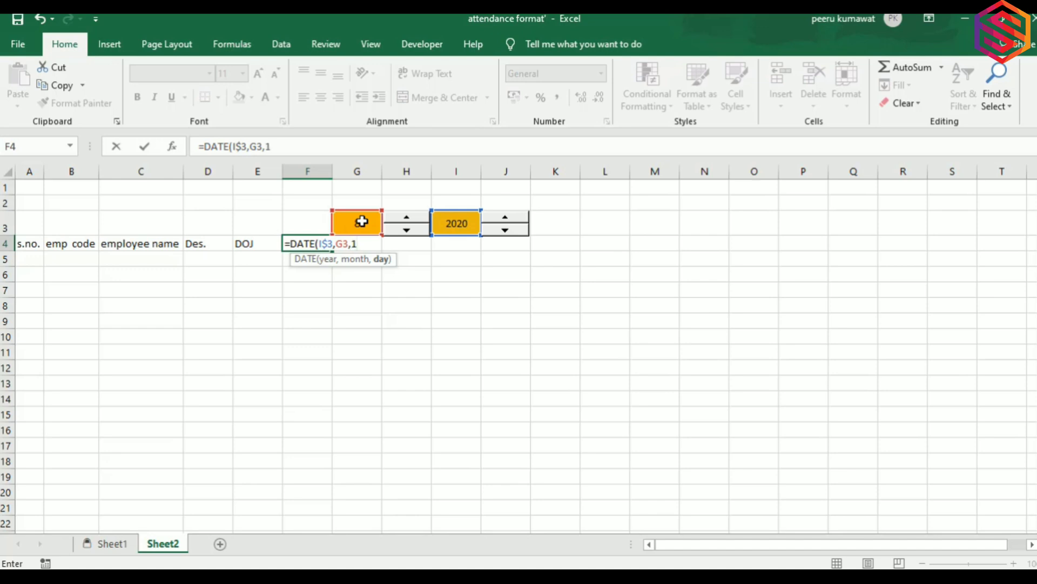
text(1)
key(Return)
click(314, 240)
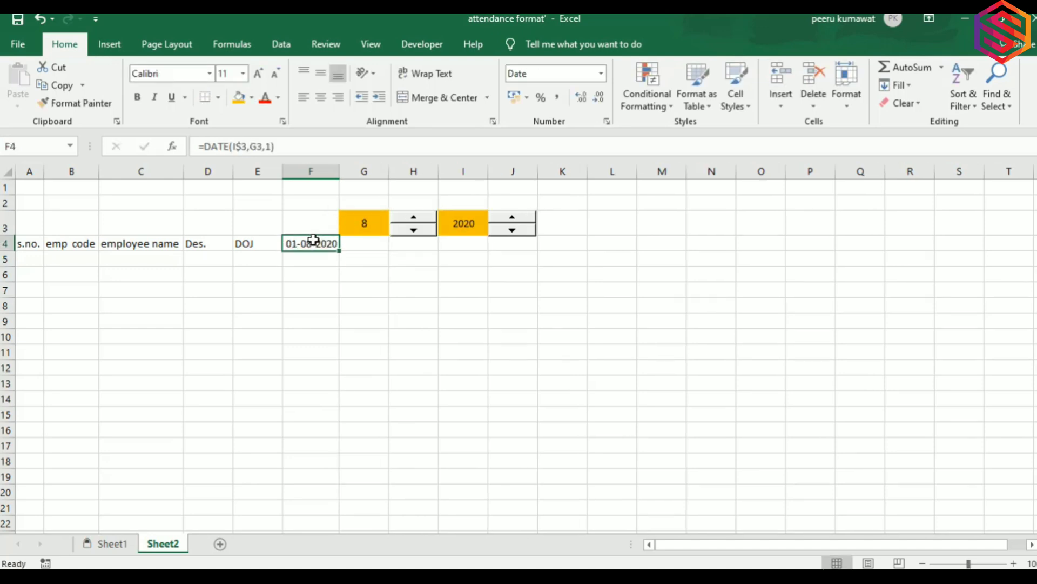
Give F4 the custom number format dd so only the day, 01, shows.
right_click(314, 240)
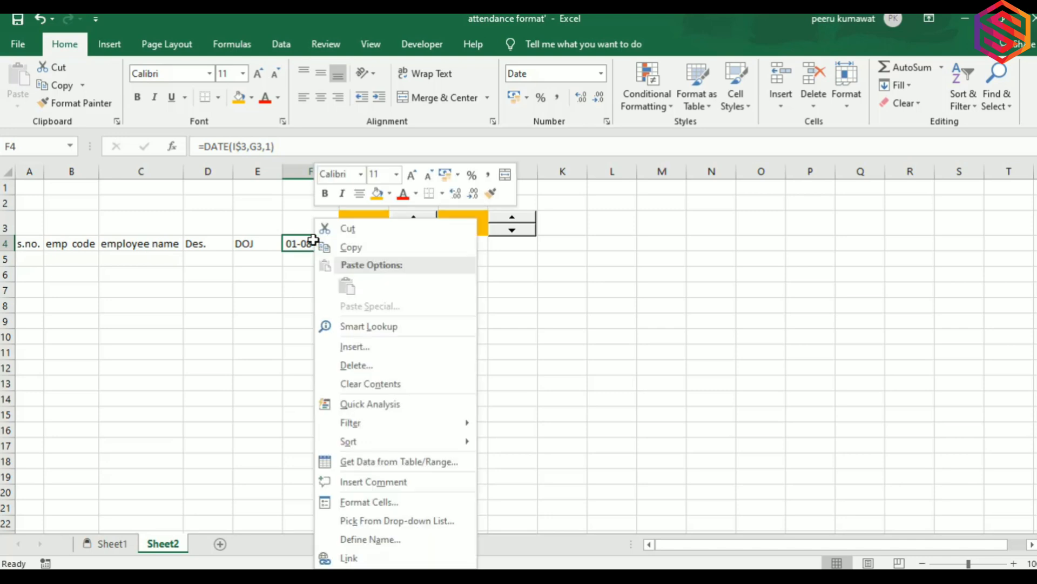
click(367, 503)
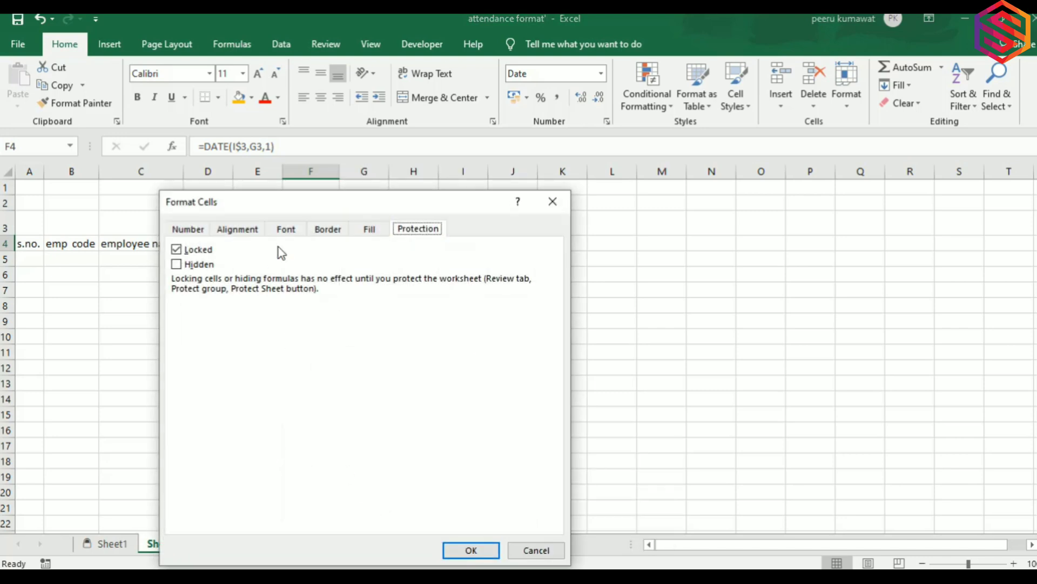
click(188, 230)
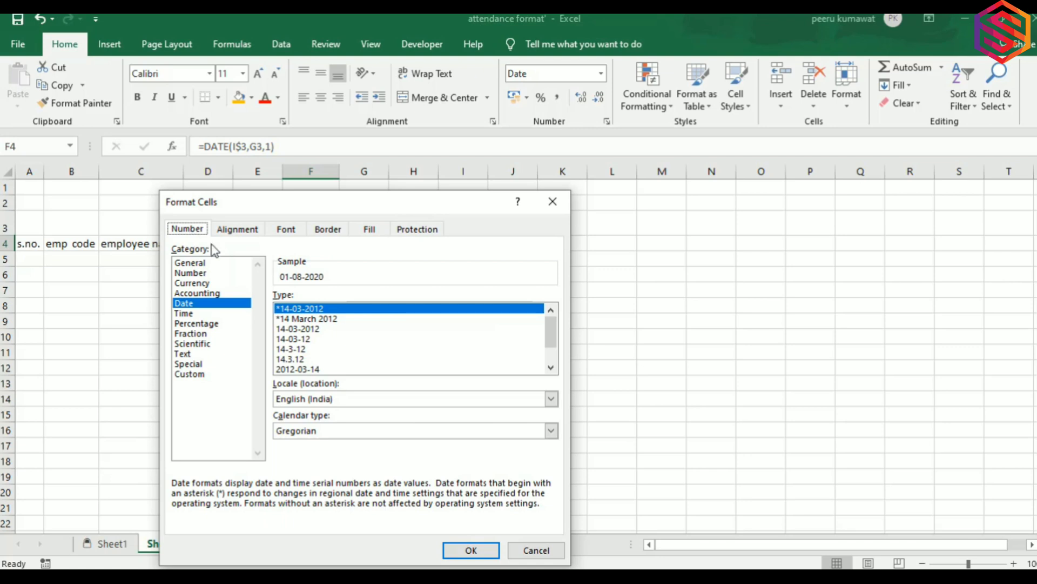
click(199, 375)
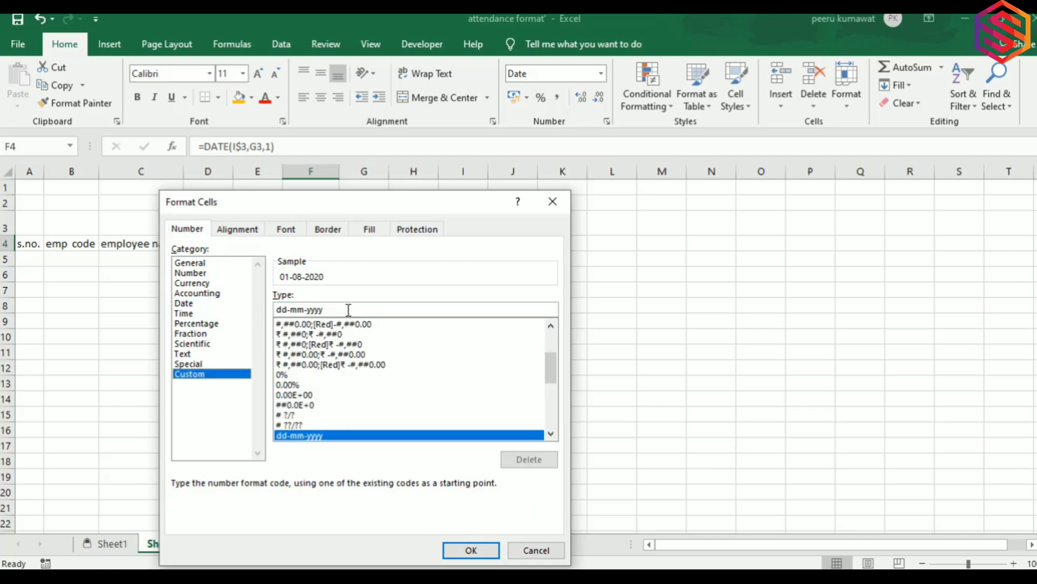
click(349, 310)
key(BackSpace)
key(BackSpace)
key(BackSpace)
key(BackSpace)
key(BackSpace)
key(BackSpace)
key(BackSpace)
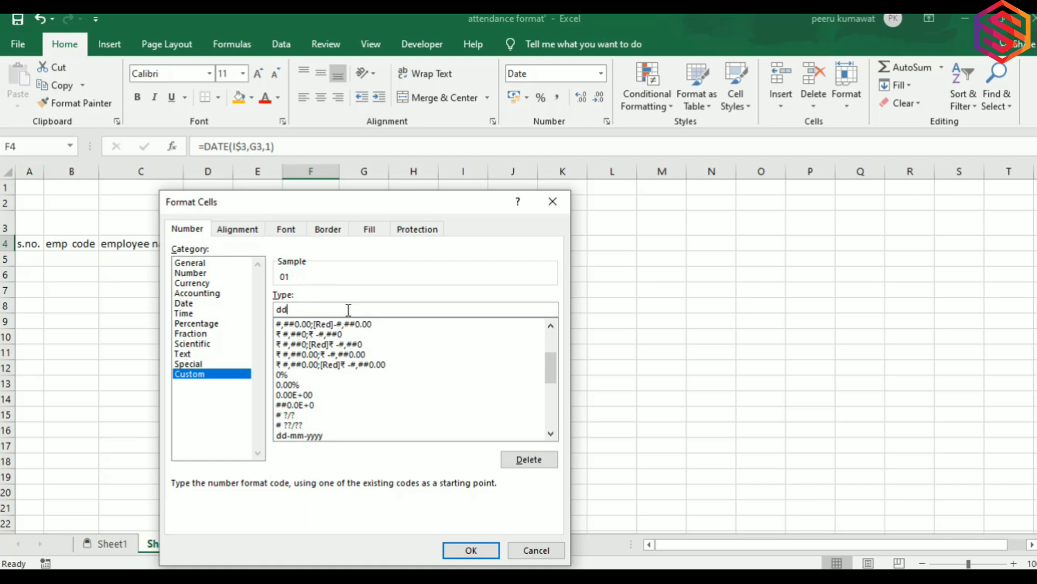
key(Return)
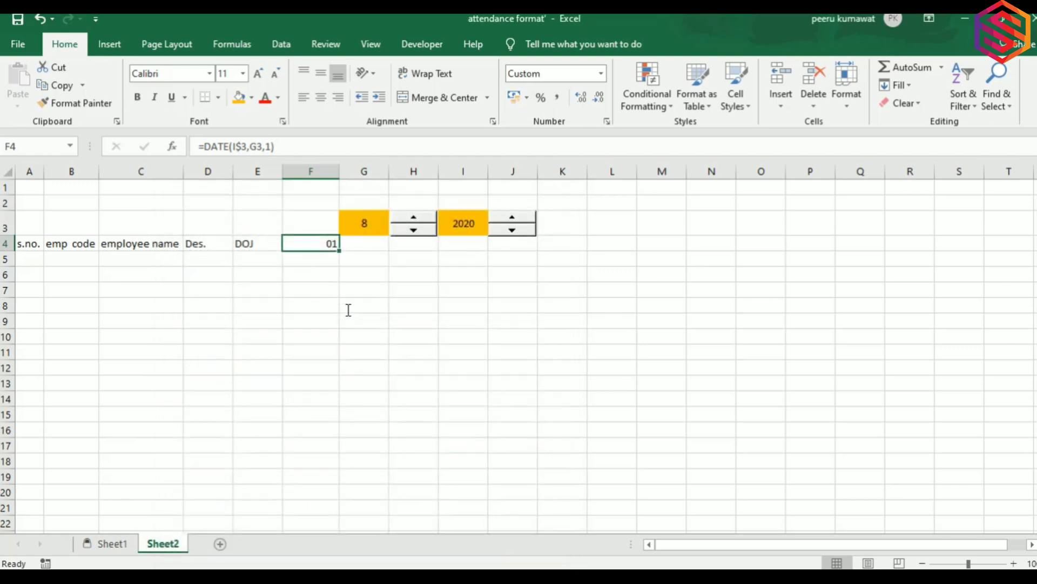
Enter =F4+1 in G4 and fill it right to AJ4 for days 01 through 31.
double_click(337, 170)
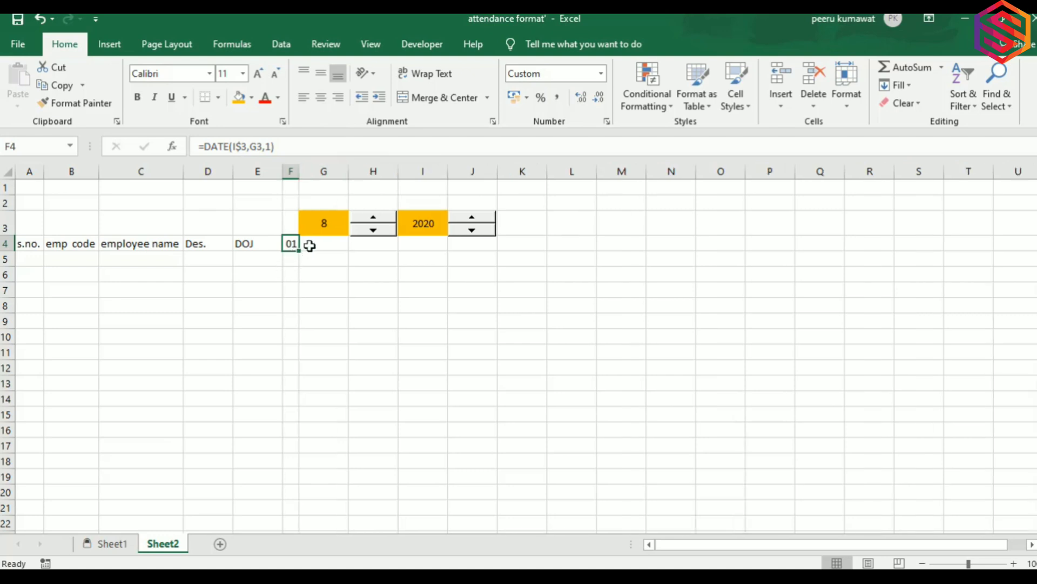
click(309, 246)
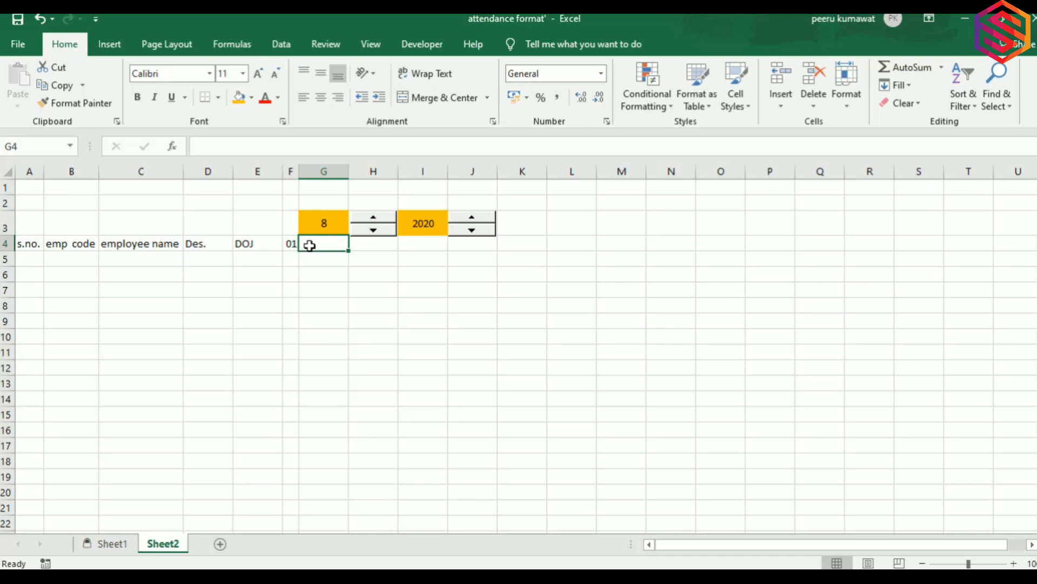
text(=F4+1)
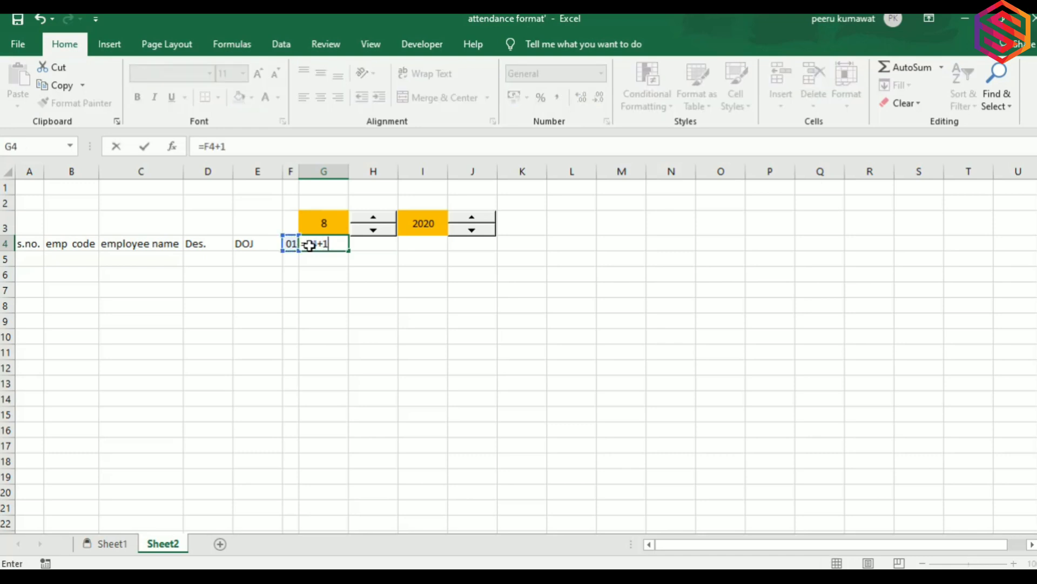
key(Return)
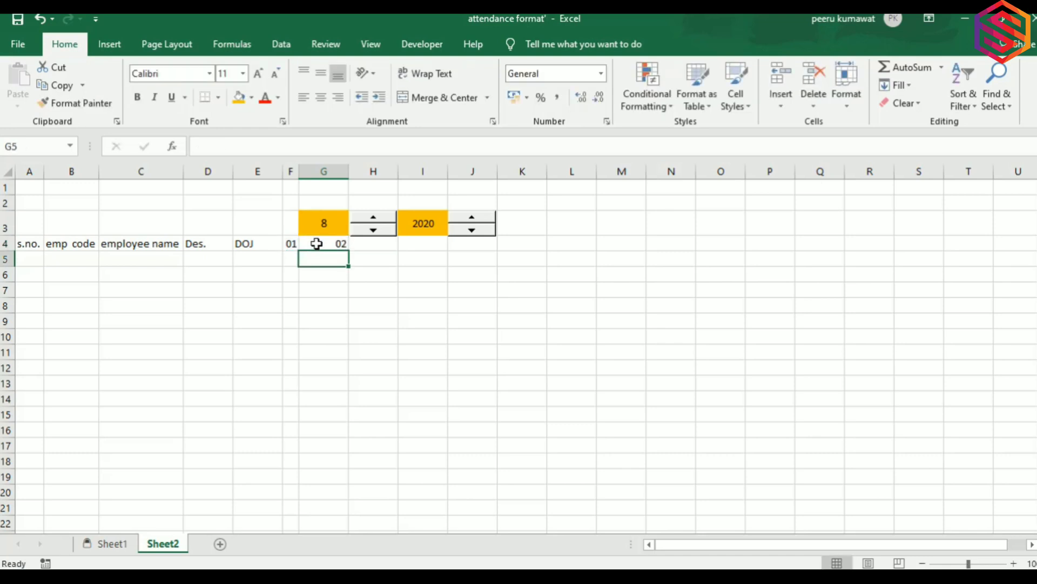
click(315, 243)
drag(348, 250, 1025, 215)
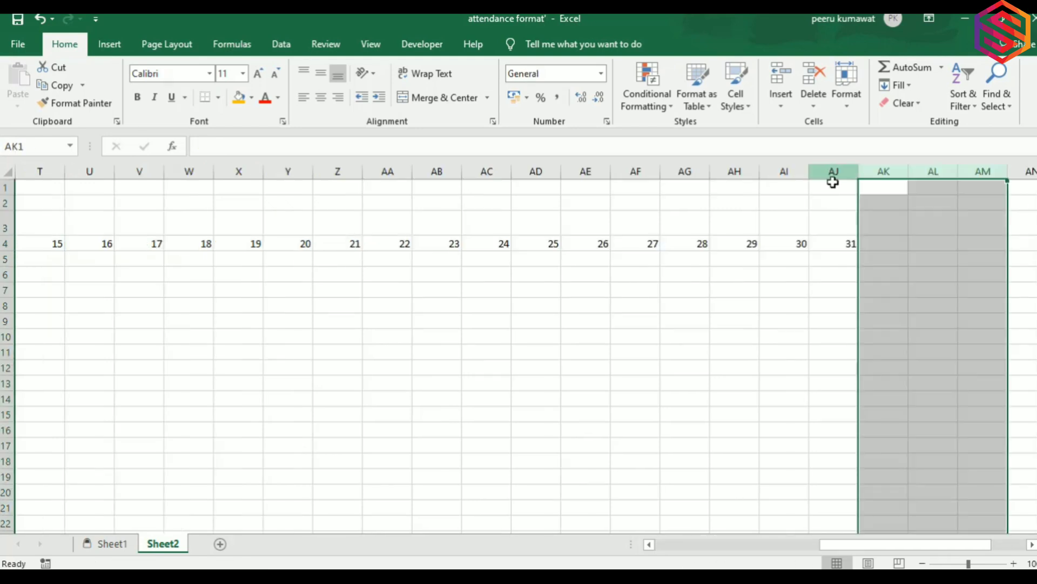
click(833, 172)
drag(833, 172, 292, 177)
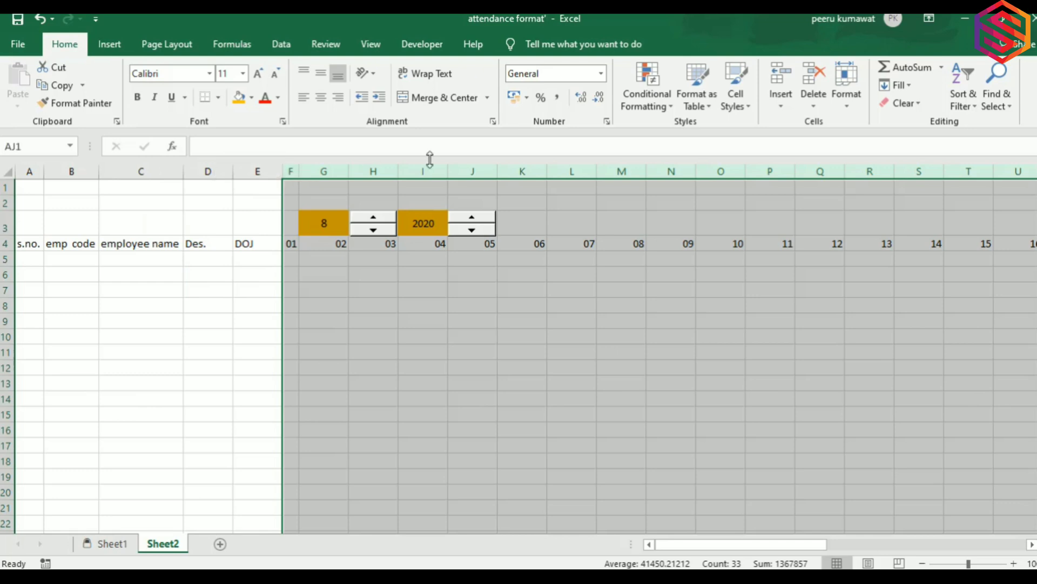
AutoFit day columns F to AJ to compact widths and refit column G.
double_click(647, 171)
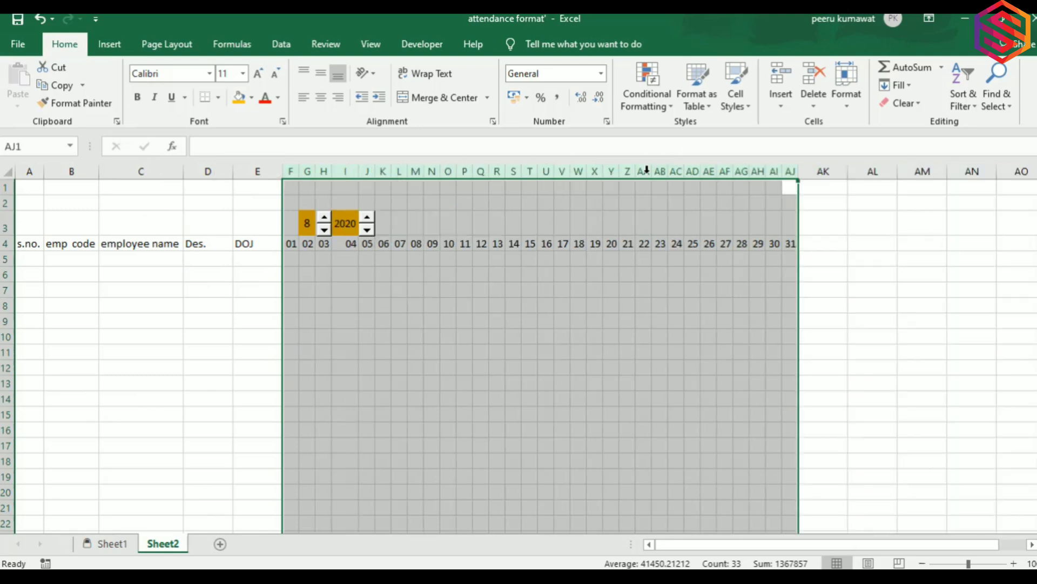
click(415, 242)
drag(290, 245, 791, 244)
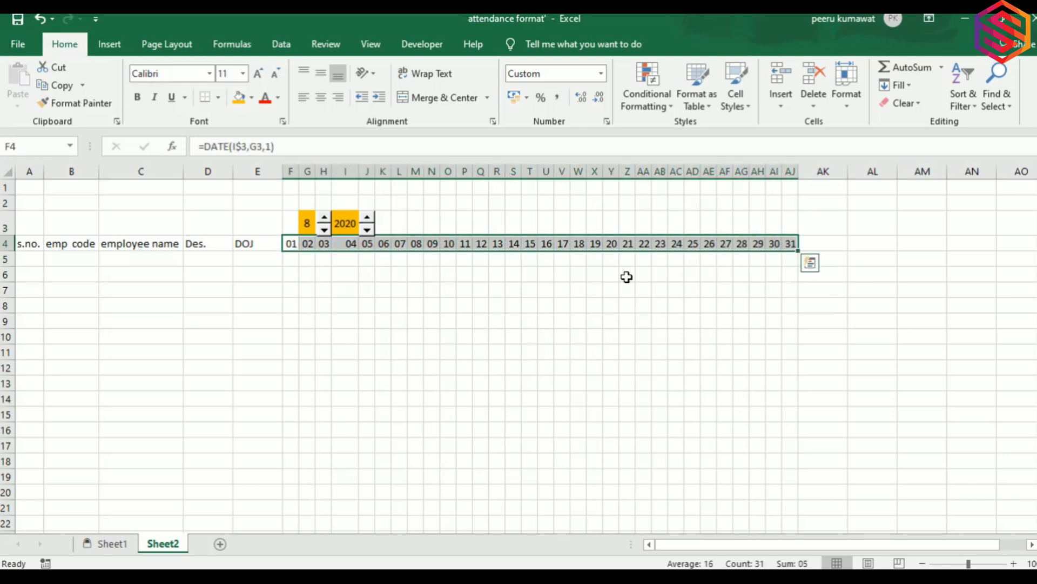
click(505, 308)
click(291, 257)
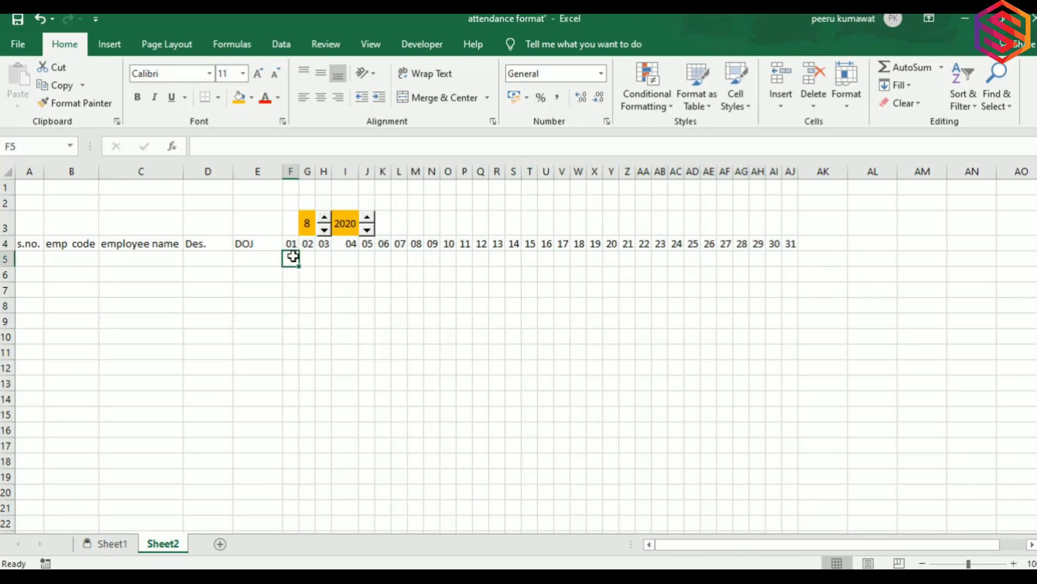
drag(316, 171, 330, 171)
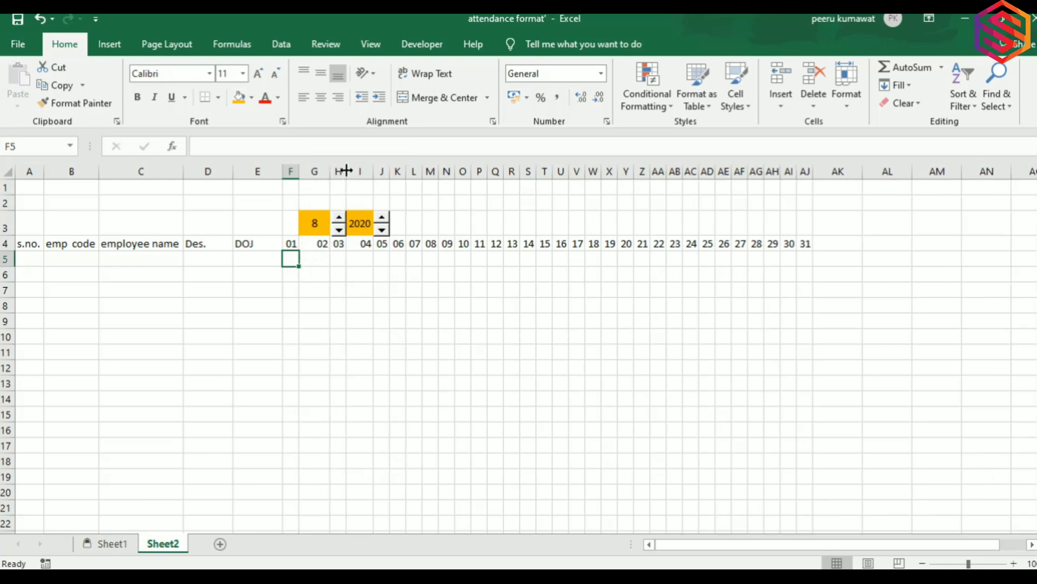
double_click(331, 171)
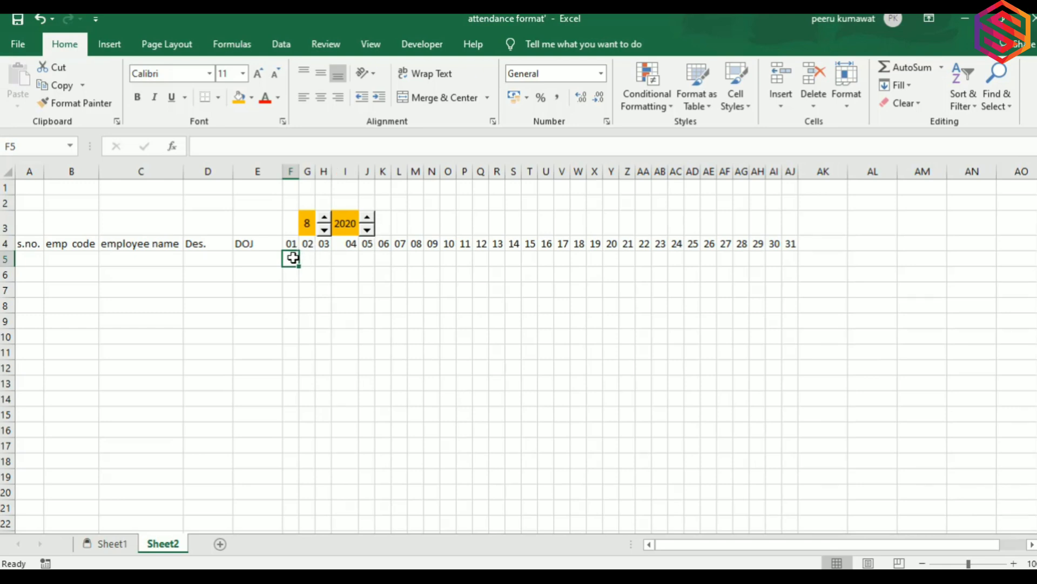
click(321, 233)
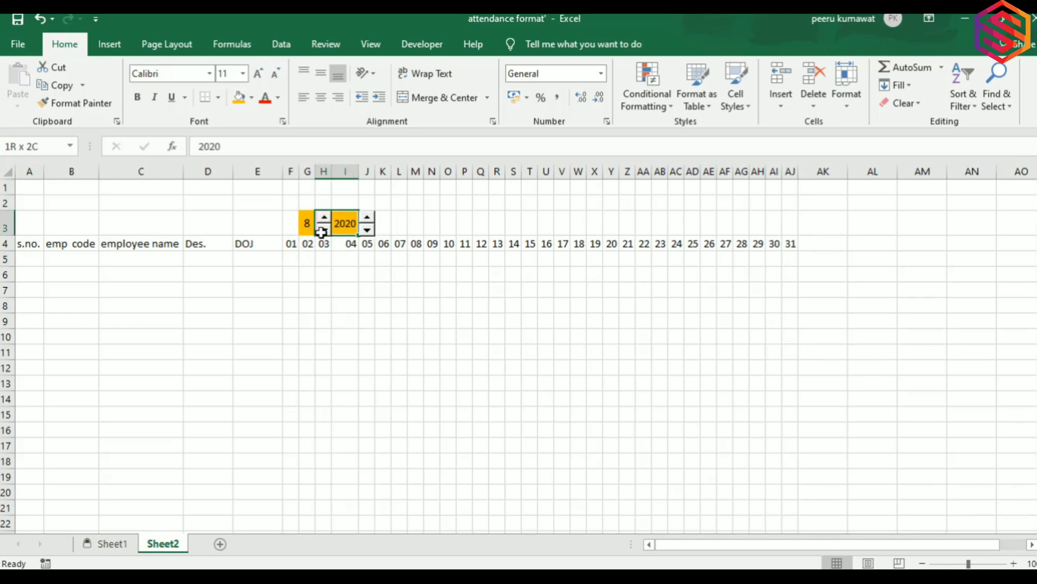
Step the month to 9 and check the day formulas from AJ4 back to G4.
click(324, 219)
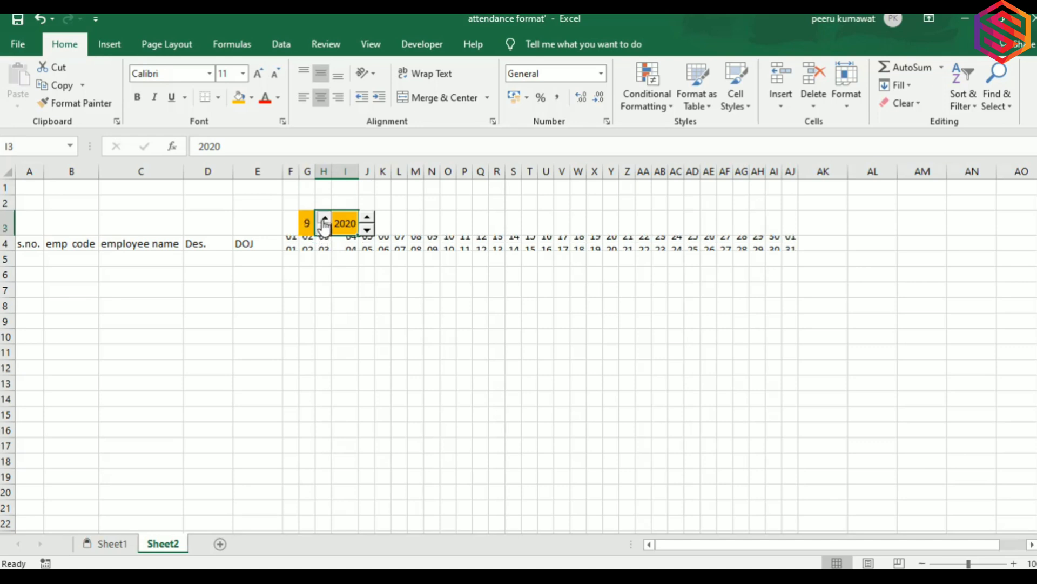
click(792, 245)
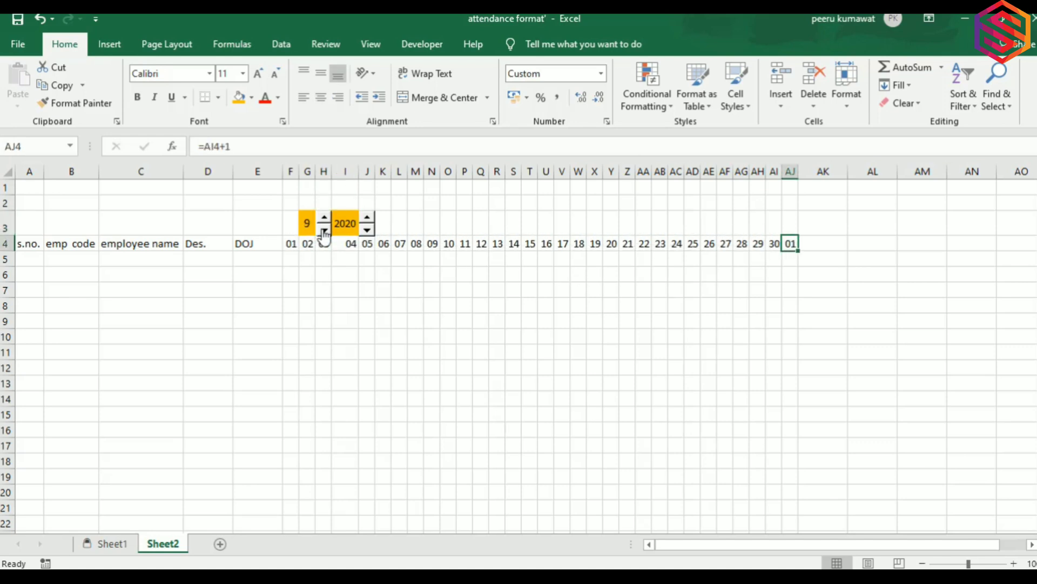
click(307, 243)
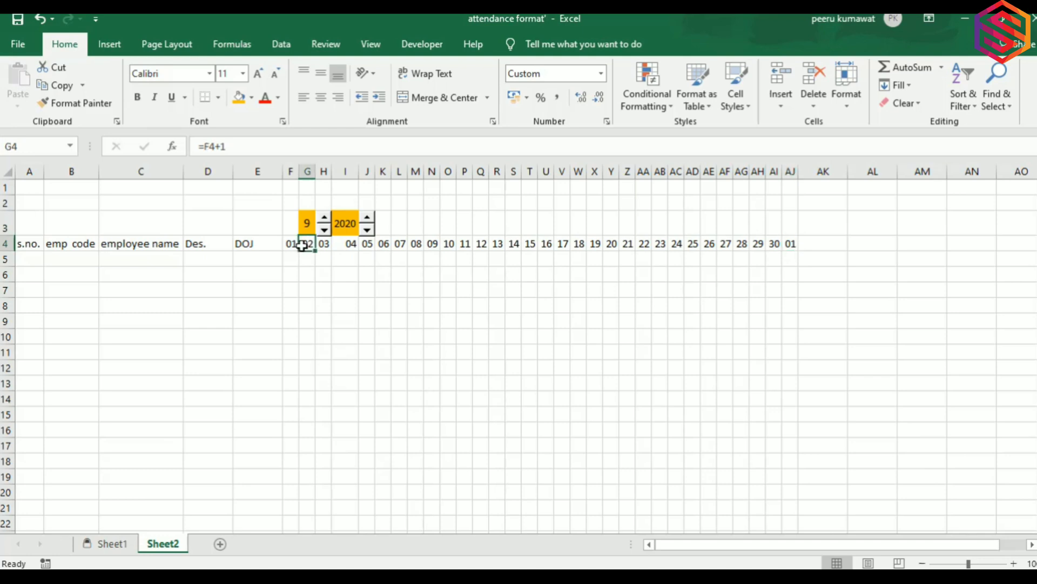
Rewrite G4 as =IFERROR(IF(F4+1>EOMONTH(F4,0),"",F4+1),"") to blank days past month-end.
click(204, 147)
text(I)
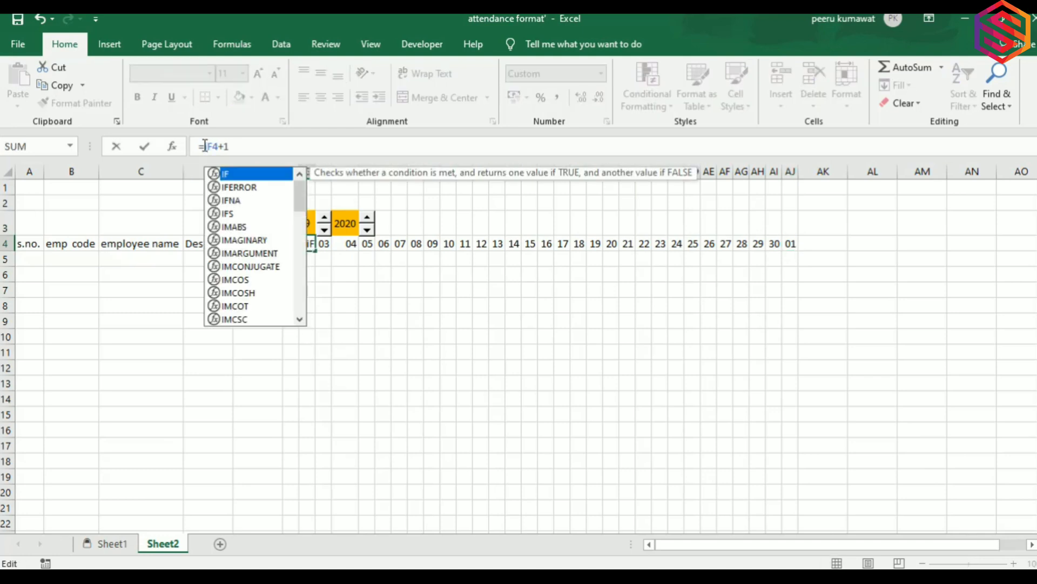
click(226, 188)
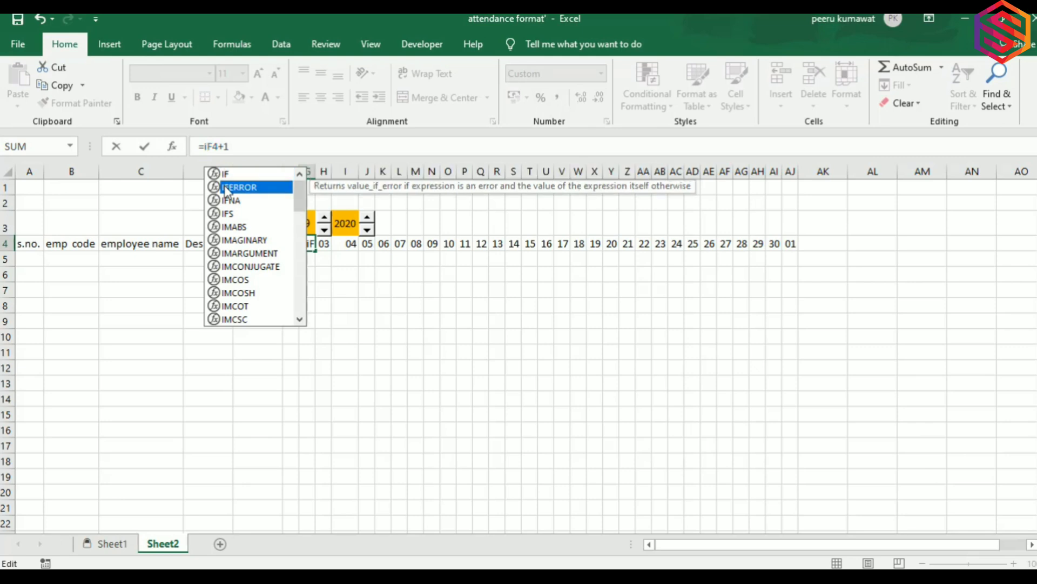
double_click(226, 187)
text(i)
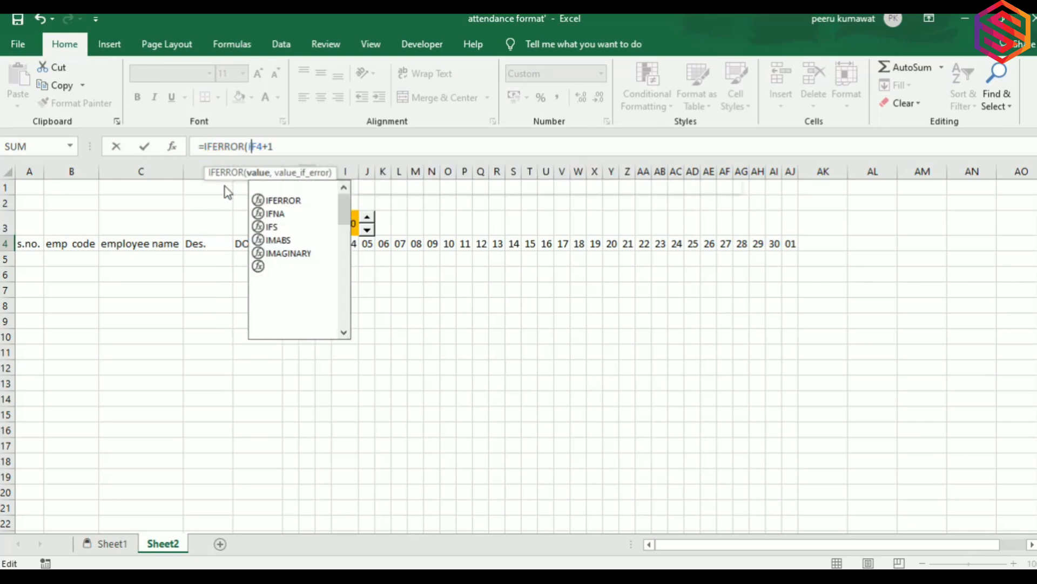
text(f)
key(Tab)
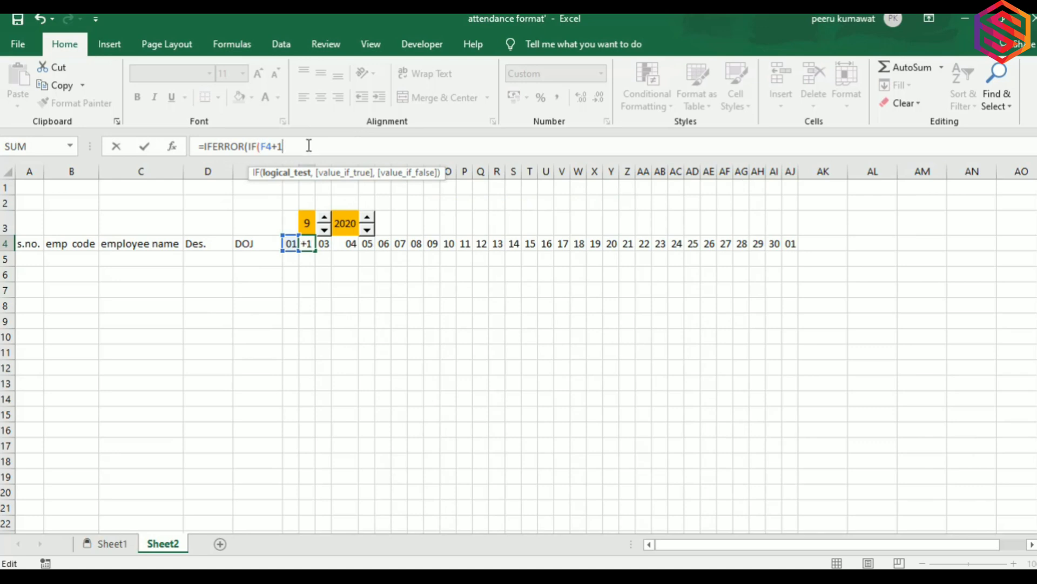
text(>eo)
key(Tab)
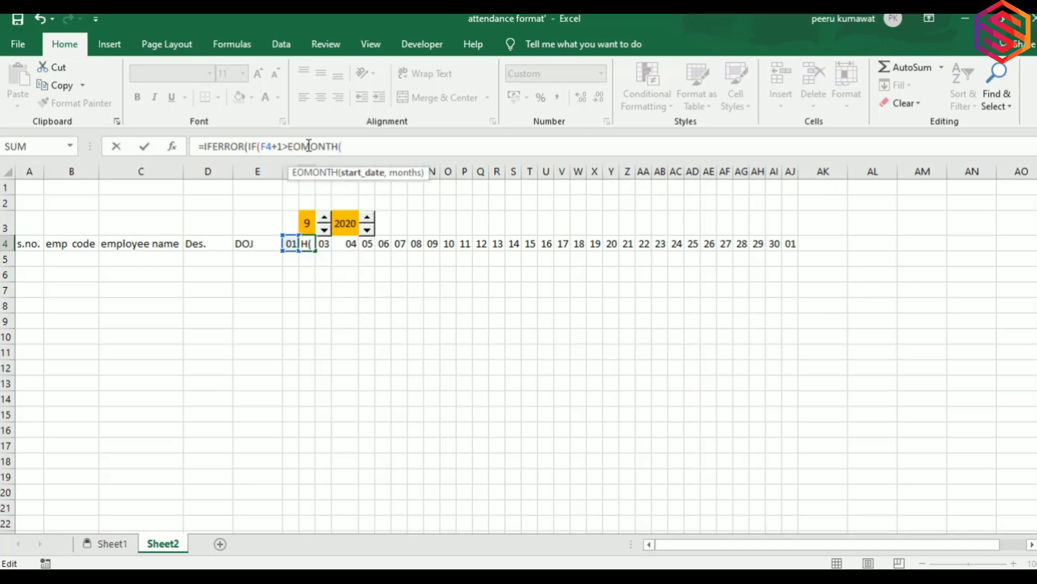
text(f)
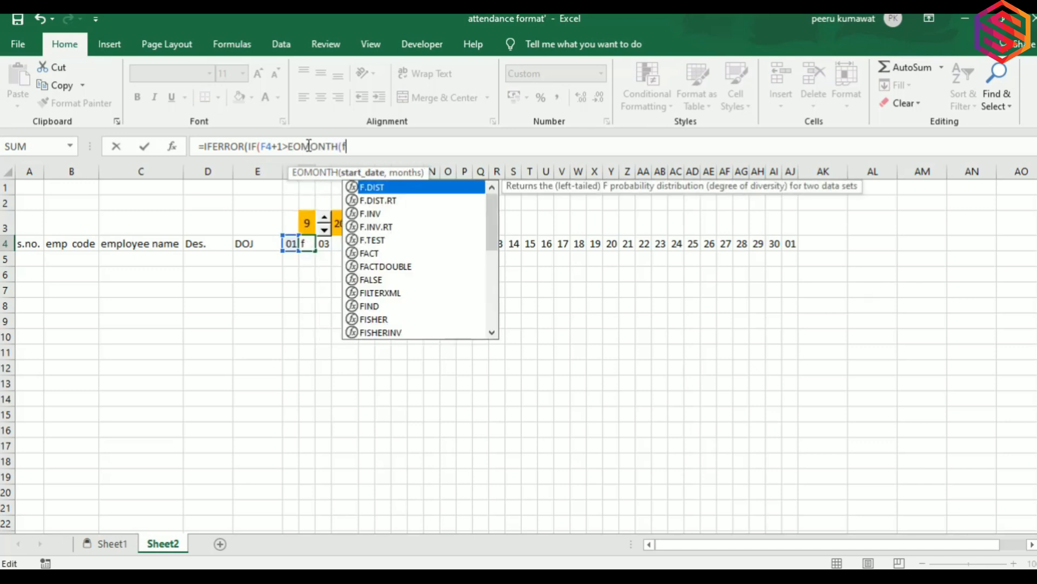
text(4,)
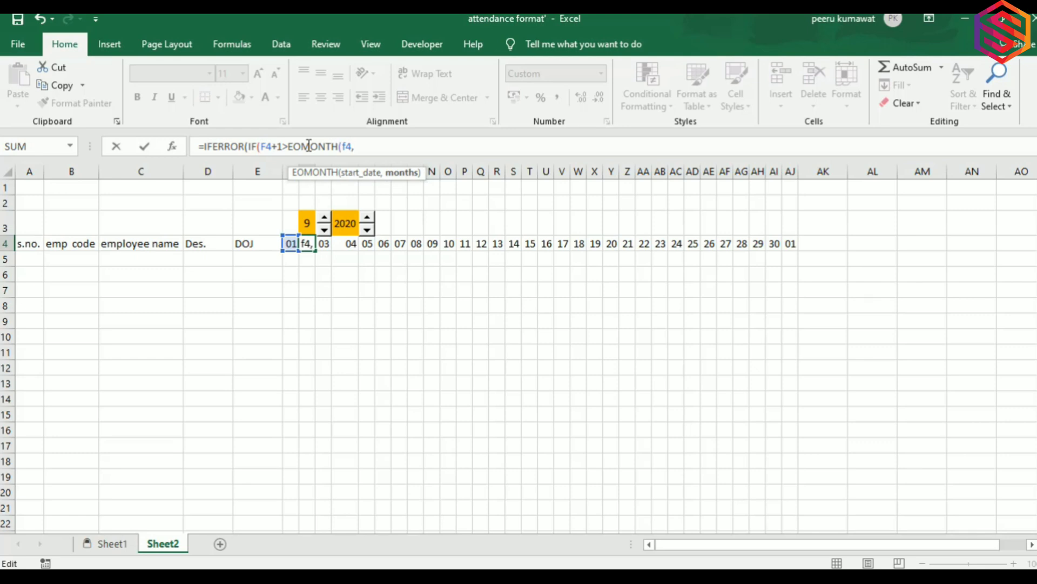
text(0))
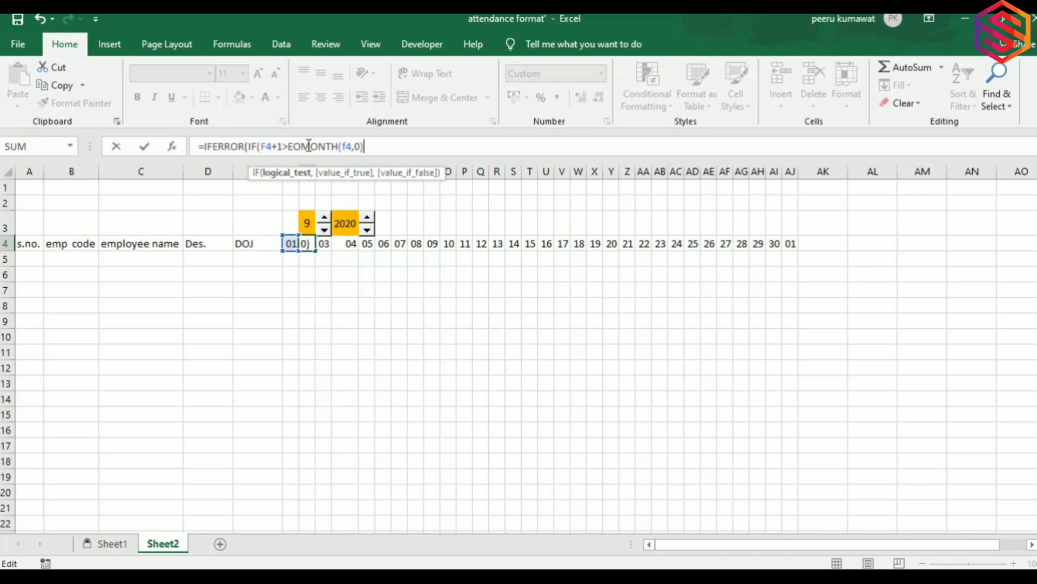
text(,"")
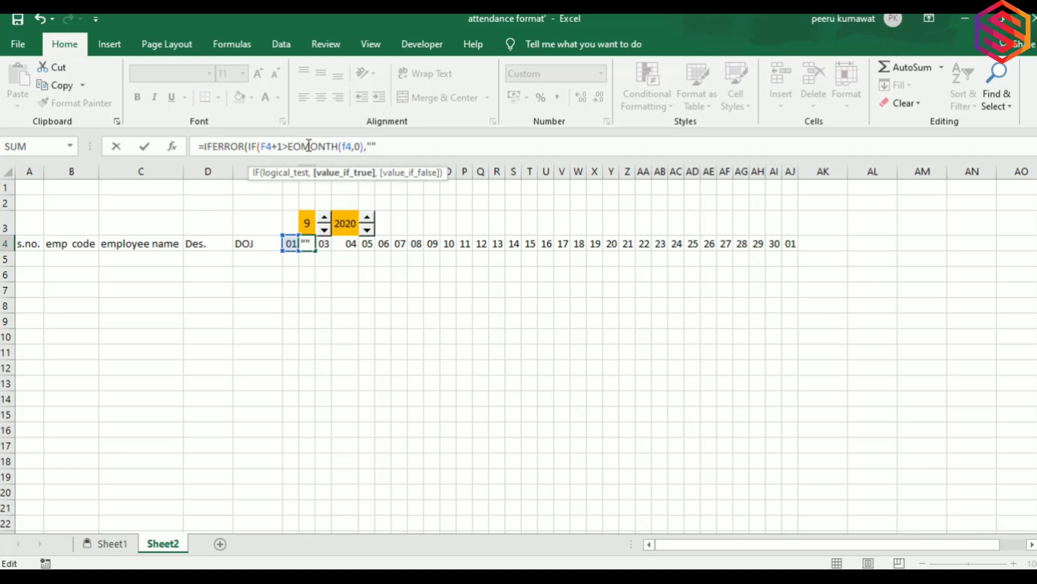
text(,)
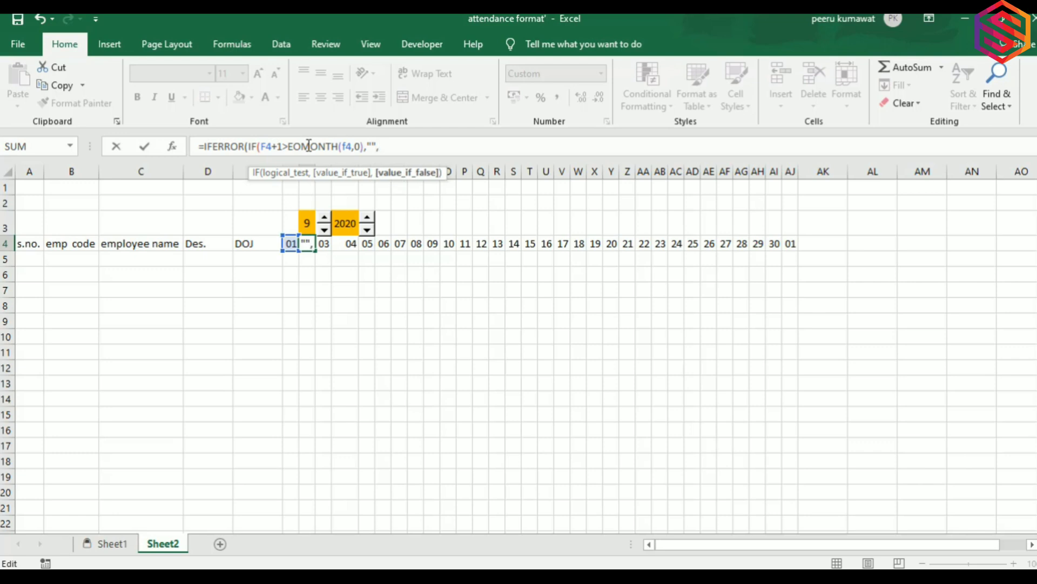
text(f4+1))
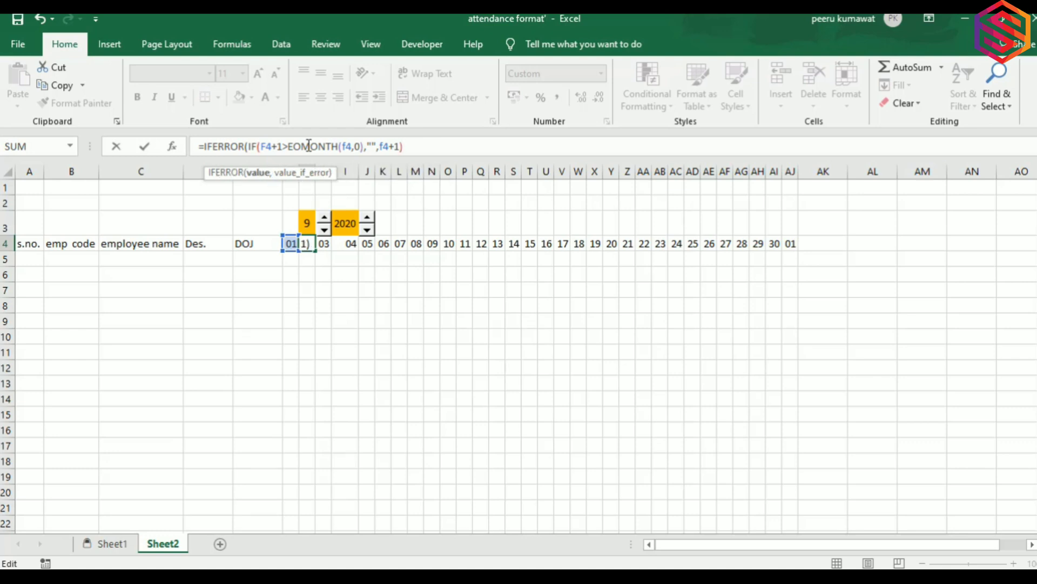
text(, )
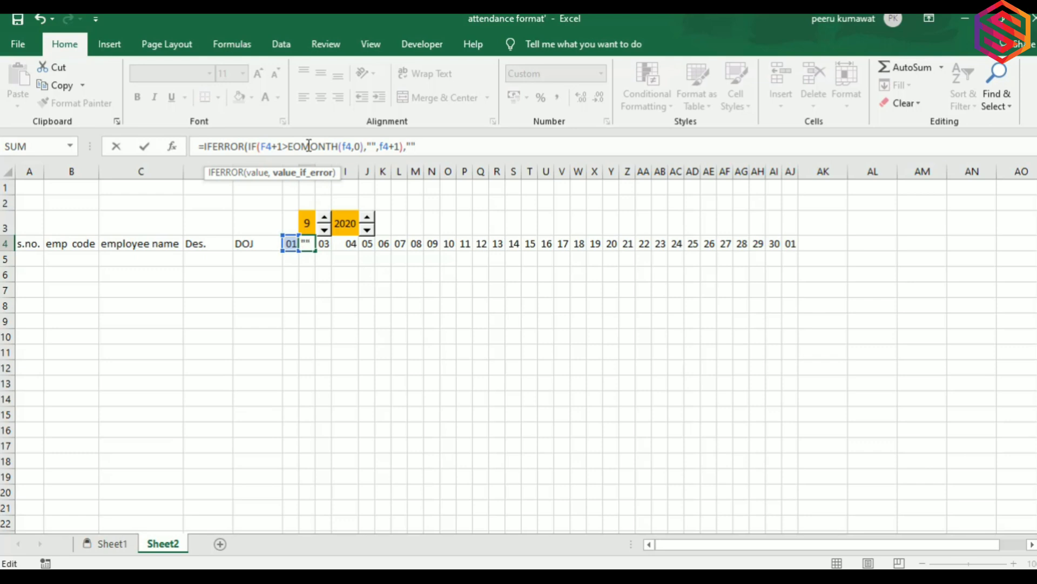
text())
key(Return)
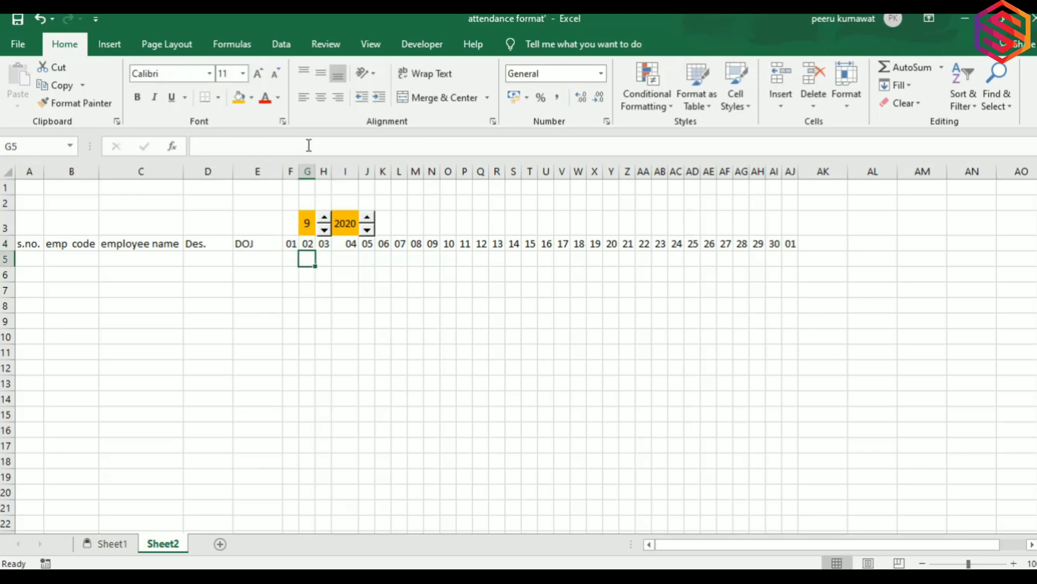
key(Up)
Fill the IFERROR day formula from G4 across to AJ4 and set the month back to 8.
key(shift+Right)
key(shift+Right)
key(shift+Right)
key(shift+Right)
key(shift+Right)
key(shift+Right)
key(shift+Right)
key(shift+Right)
key(shift+Right)
key(shift+Right)
key(shift+Right)
key(shift+Right)
key(shift+Right)
key(shift+Right)
key(shift+Right)
key(shift+Right)
key(shift+Right)
key(shift+Right)
key(shift+Right)
key(shift+Right)
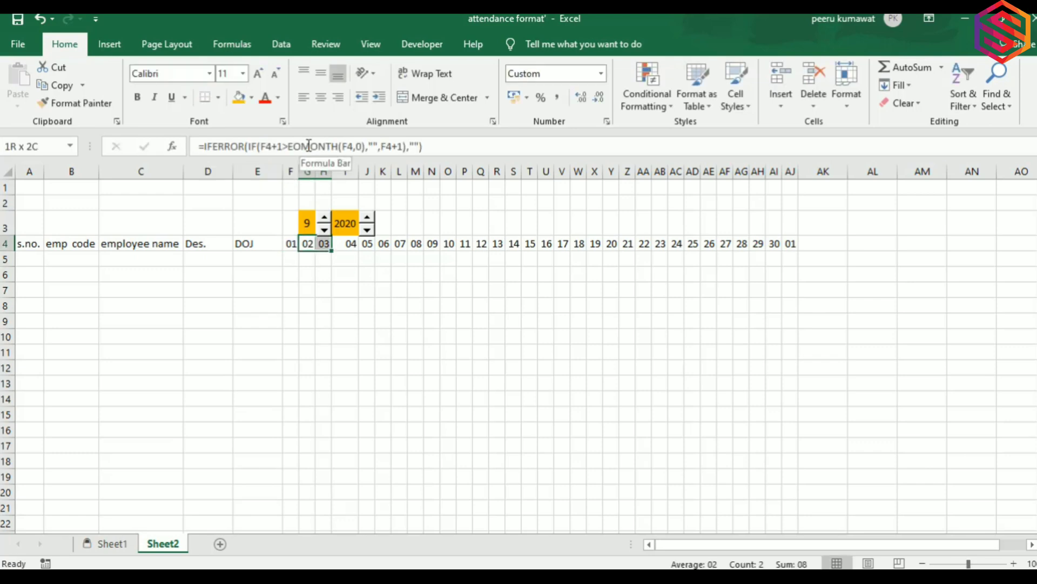
key(shift+Right)
key(shift+Right)
key(shift+Right)
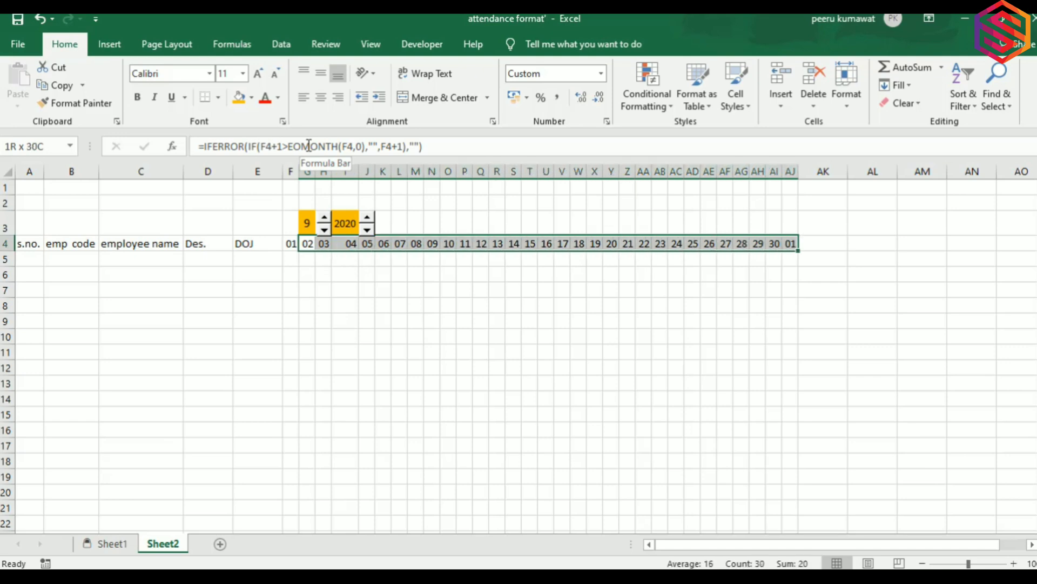
key(ctrl+r)
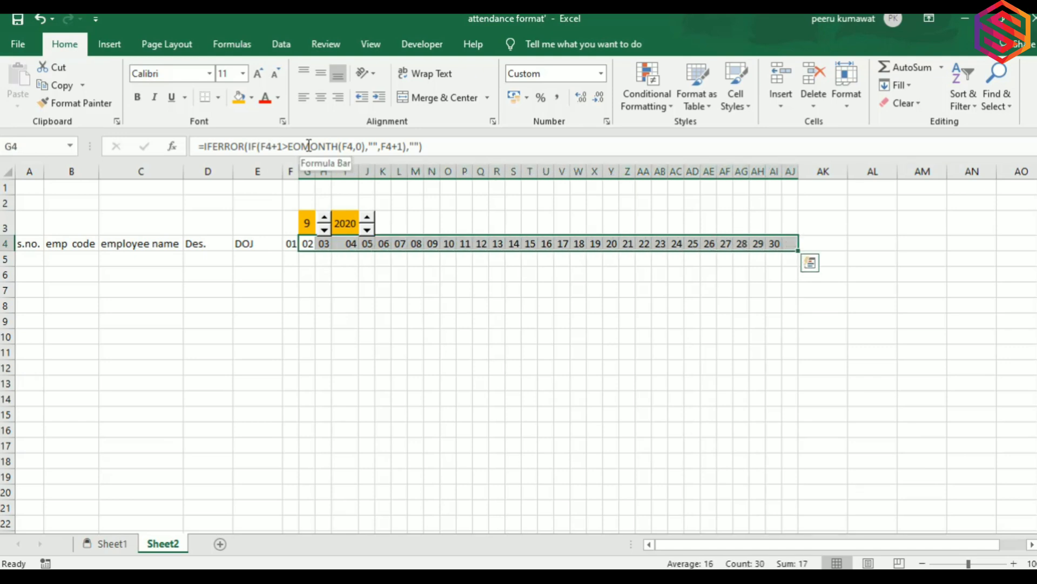
click(324, 230)
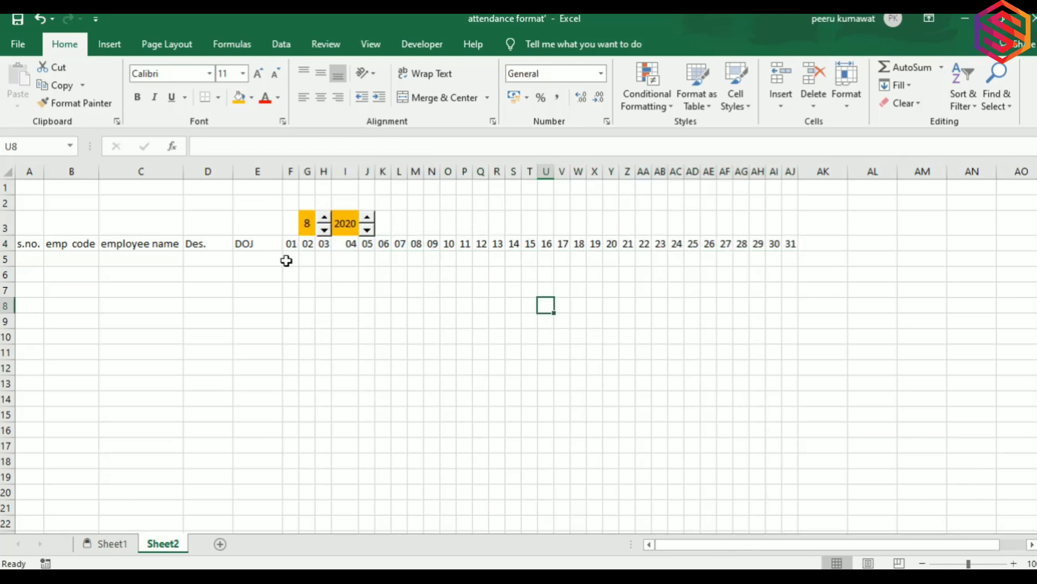
Enter =TEXT(F4,"ddd") in F5 to show the first day's weekday name.
click(286, 260)
text(=)
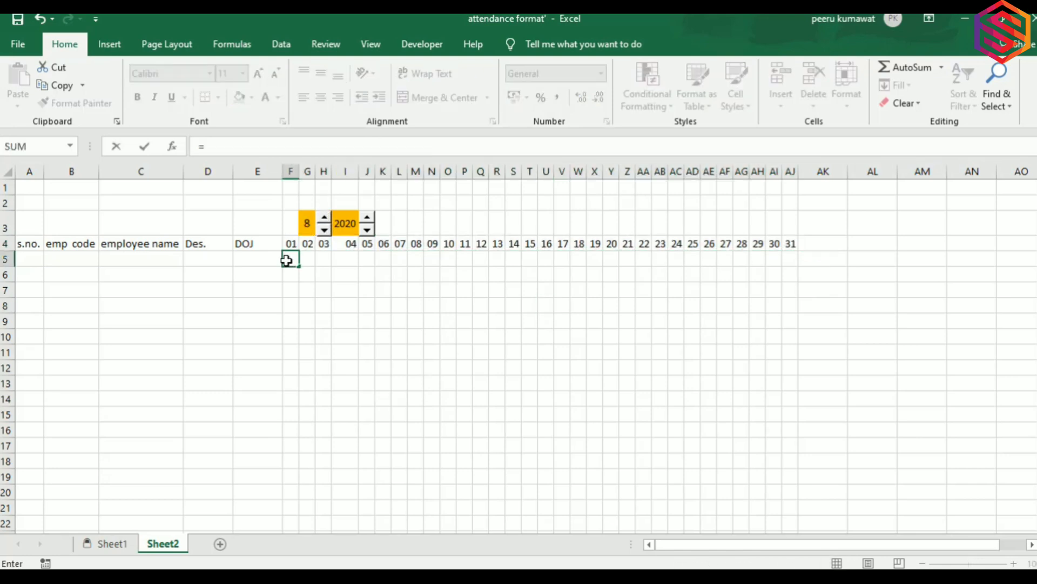
text(tex)
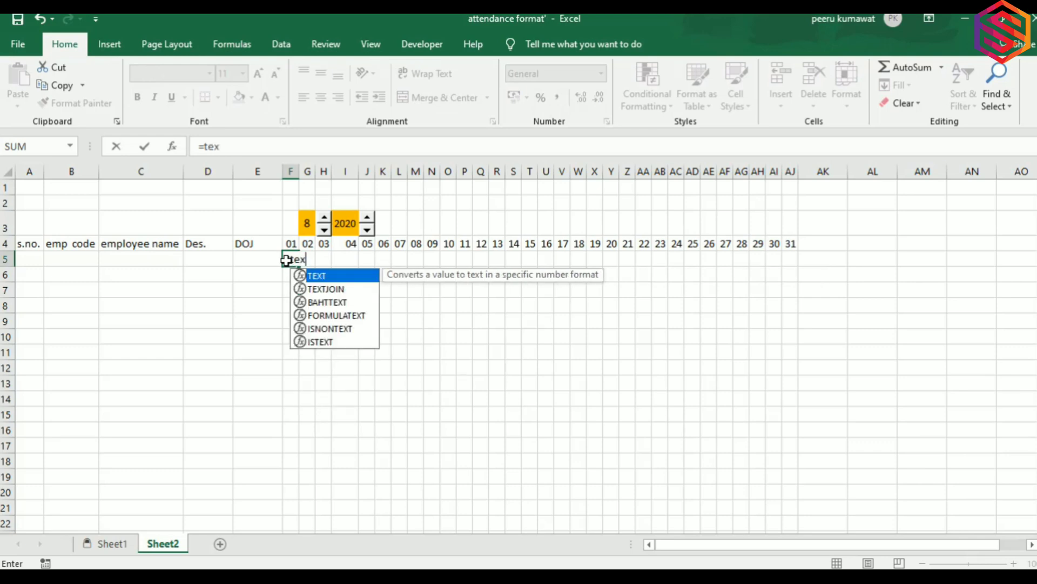
key(Tab)
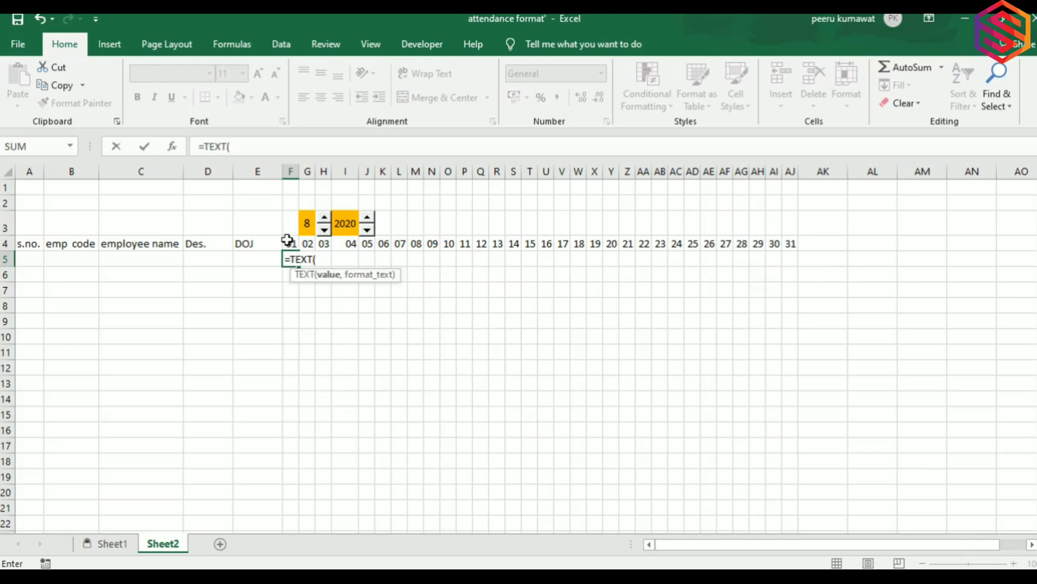
click(288, 241)
text(,")
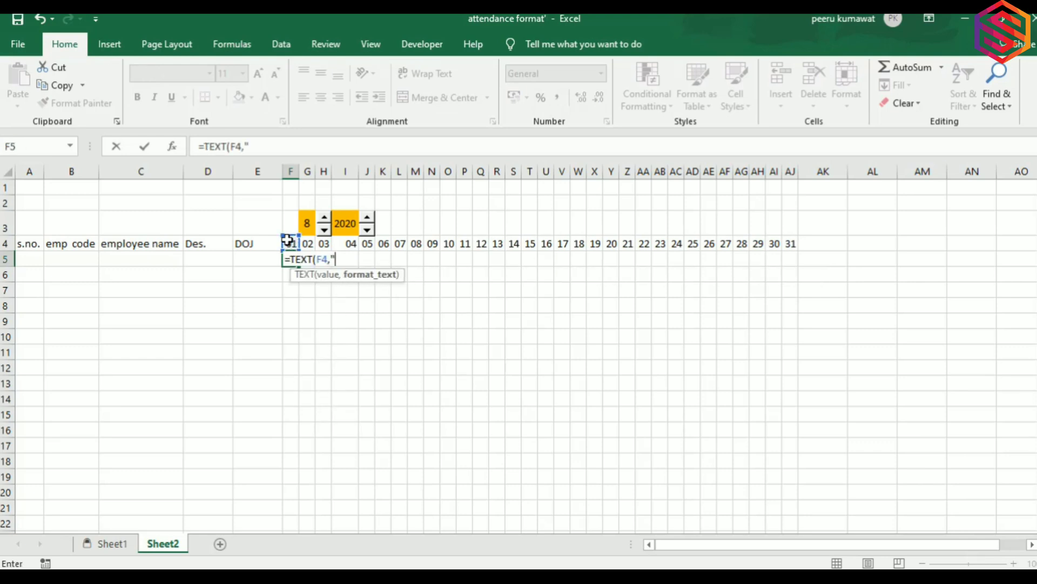
text(ddd")
key(Return)
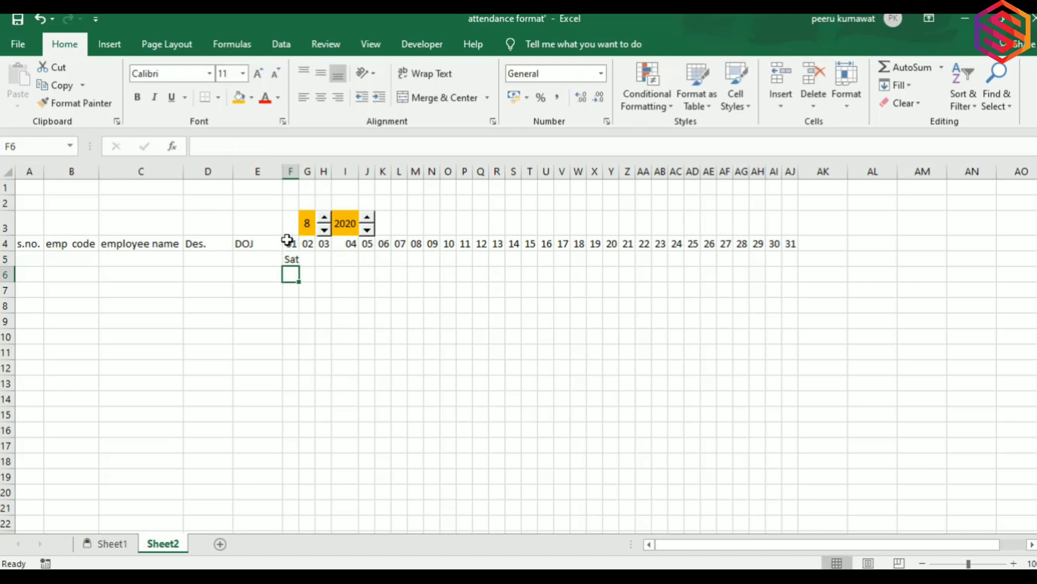
Copy the weekday formula across F5:AJ5, giving Sat under 01 through Mon under 31.
drag(290, 171, 628, 214)
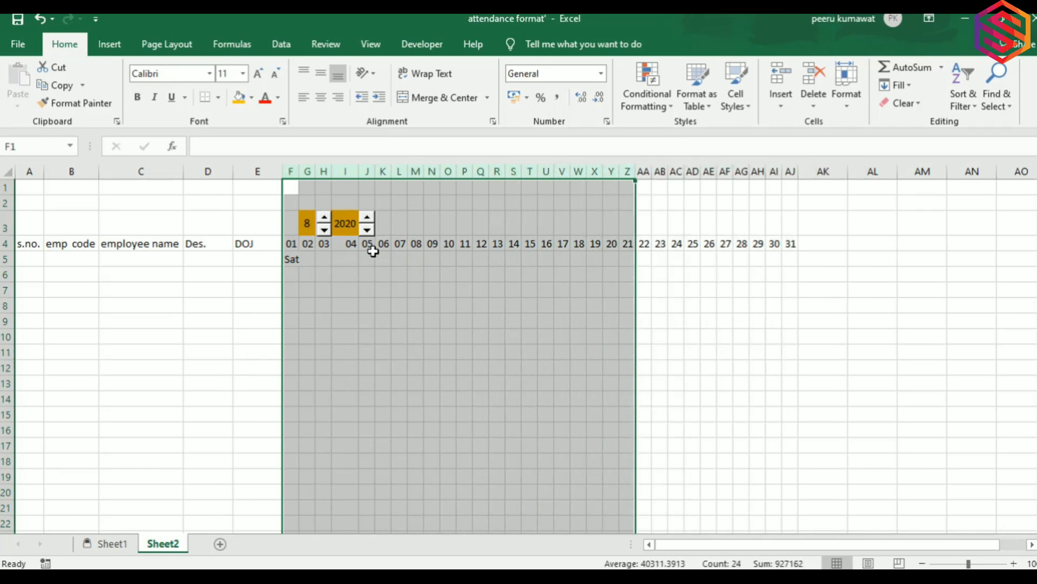
click(372, 255)
click(297, 262)
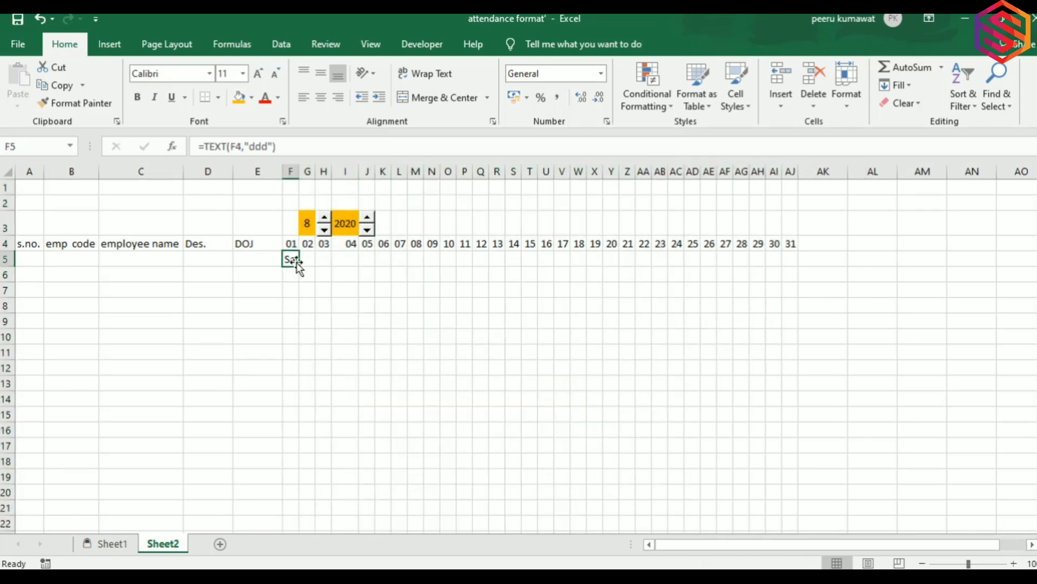
drag(300, 267, 794, 282)
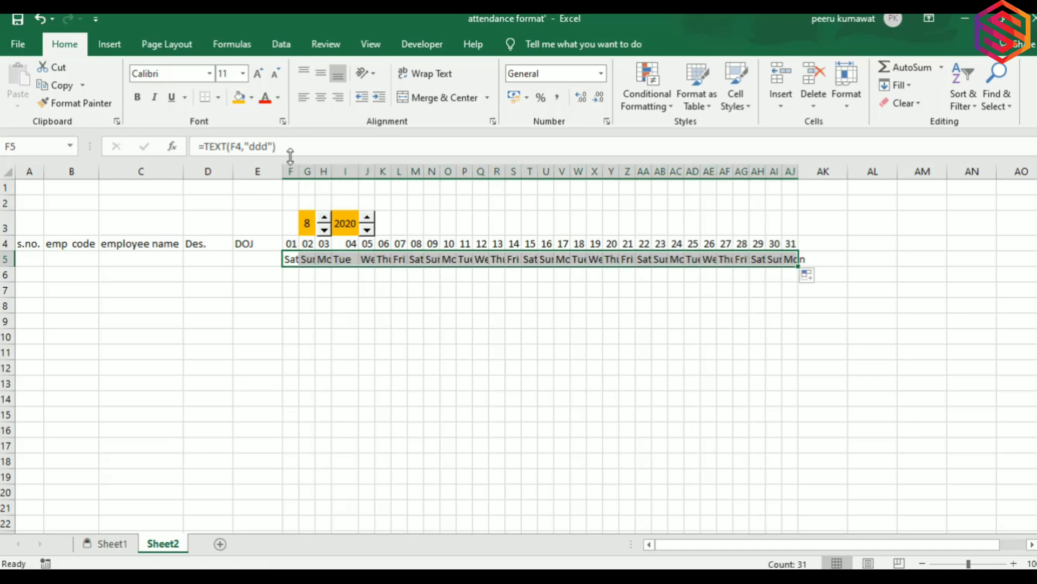
drag(282, 165, 783, 169)
click(276, 170)
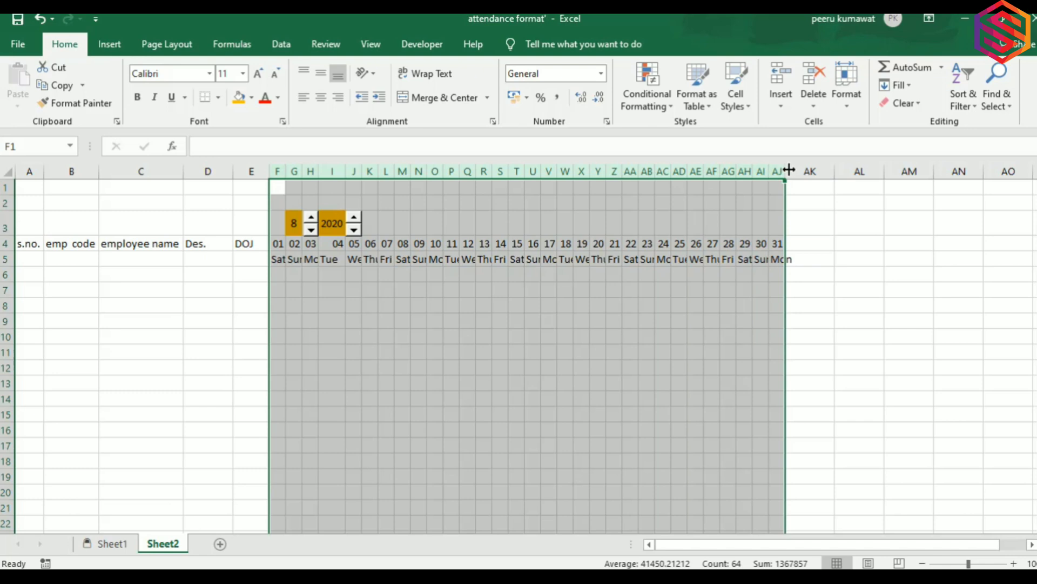
AutoFit the day columns so weekday names read in full.
double_click(785, 170)
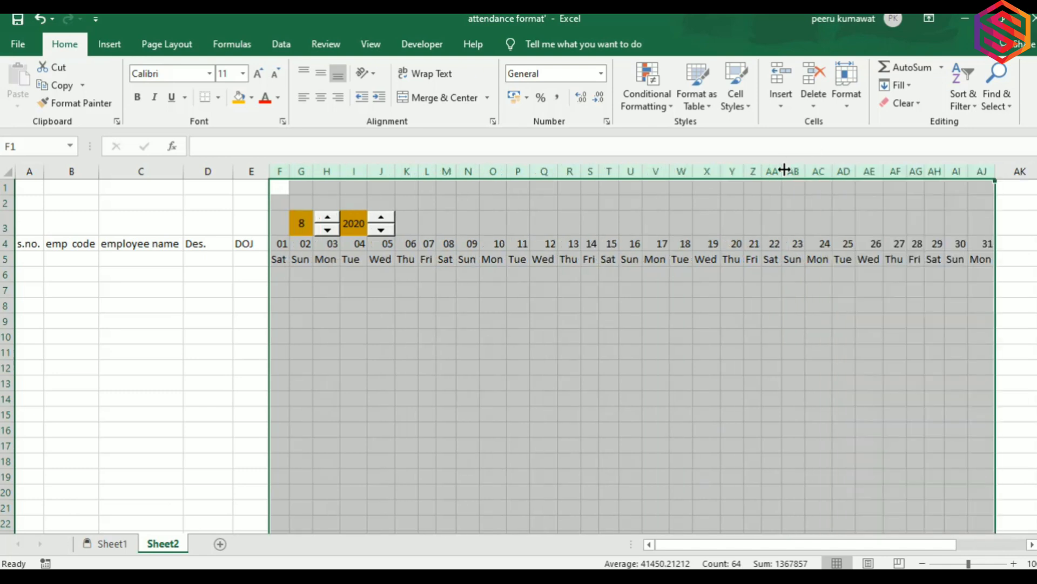
click(398, 274)
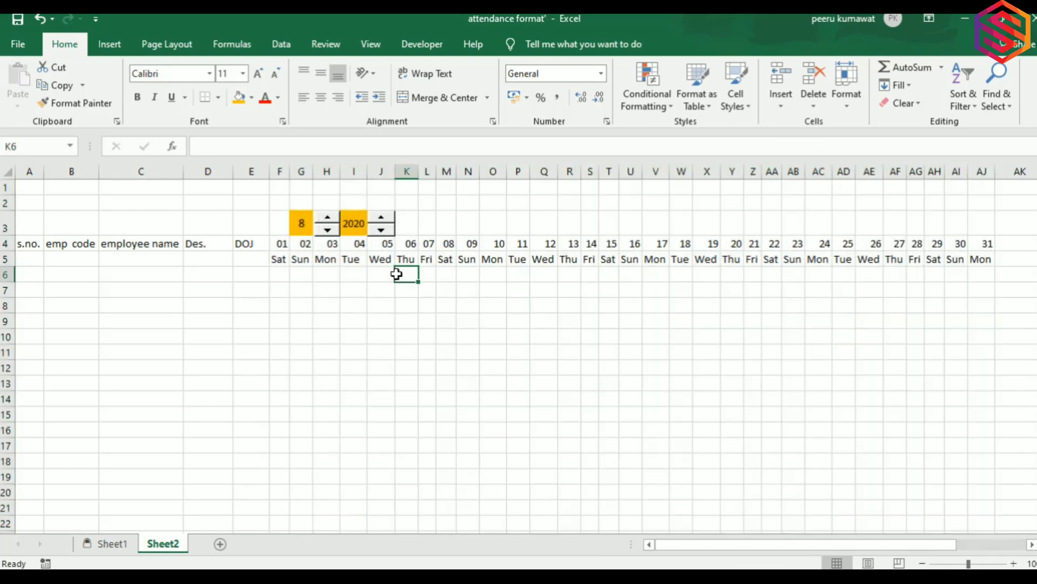
click(295, 261)
click(262, 257)
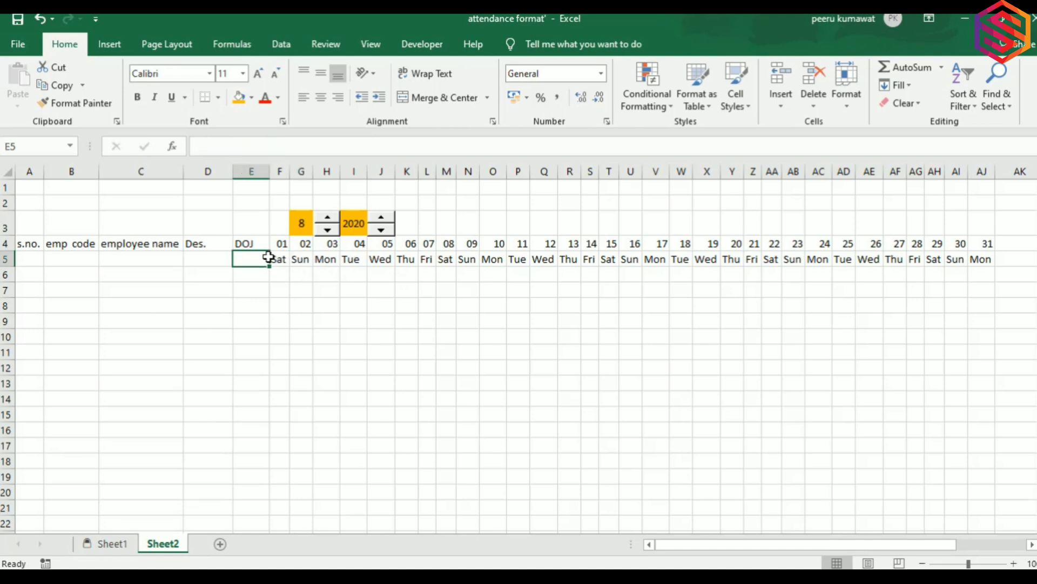
Select the S.no. heading cells A4:A5 and extend across the header rows for merging.
drag(29, 244, 29, 260)
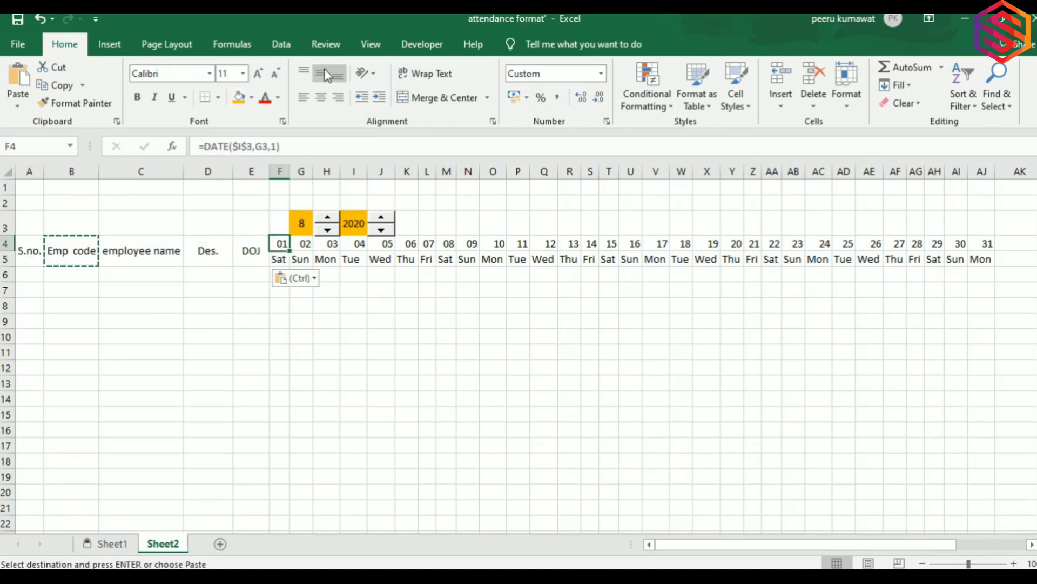
key(Left)
key(Left)
key(Left)
key(Left)
key(Left)
key(shift+Right)
key(shift+Right)
key(shift+Right)
key(shift+Right)
key(shift+Right)
key(shift+Right)
key(shift+Right)
key(shift+Right)
key(shift+Right)
key(shift+Right)
key(shift+Right)
key(shift+Right)
key(shift+Right)
key(shift+Right)
key(shift+Right)
key(shift+Right)
key(shift+Right)
key(shift+Right)
key(shift+Right)
key(shift+Right)
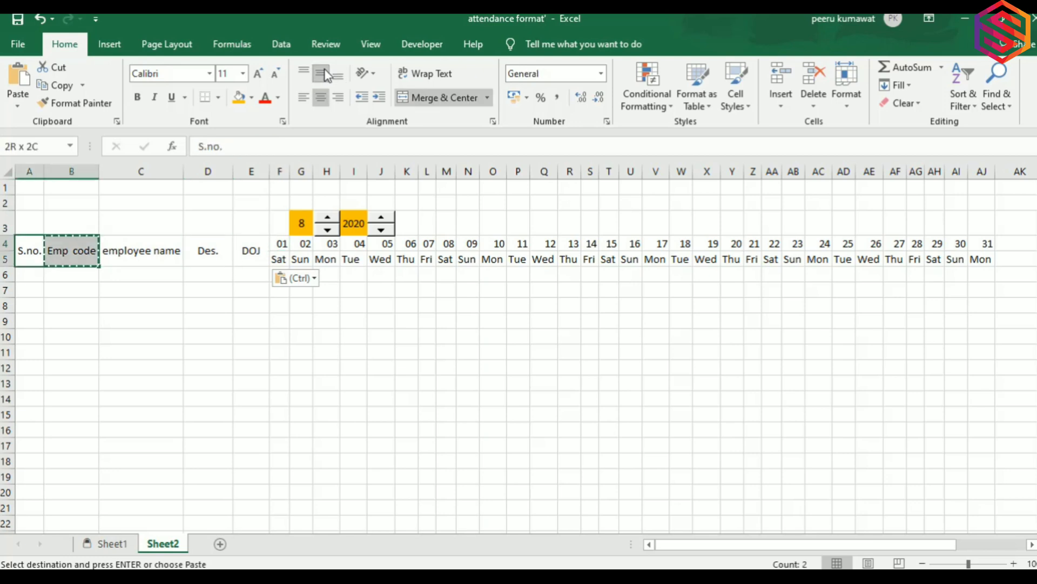
key(shift+Right)
key(shift+Right)
key(shift+Right)
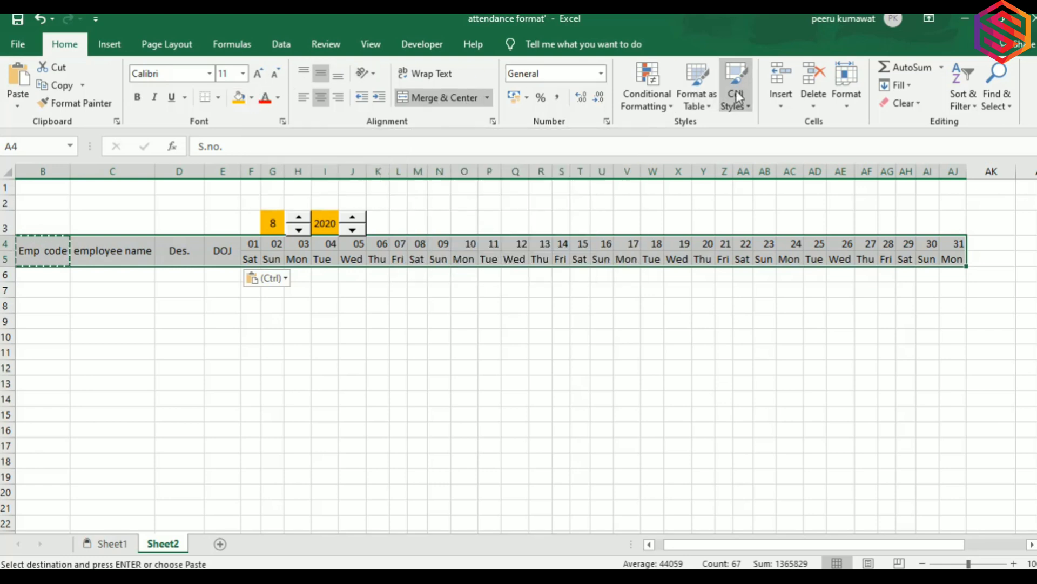
Give header rows A4:AJ5 the orange Accent2 cell style and All Borders.
click(746, 107)
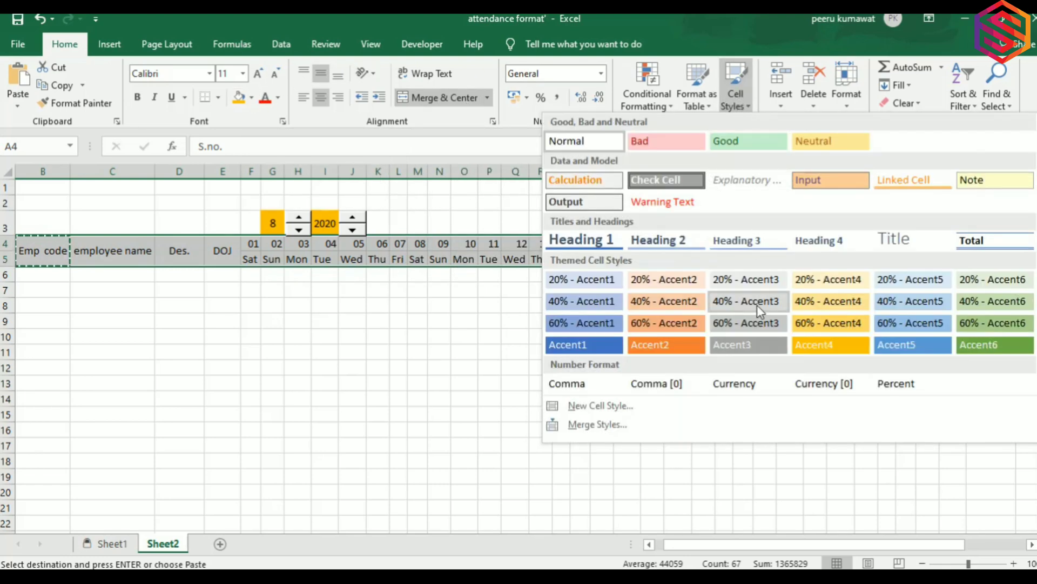
click(666, 340)
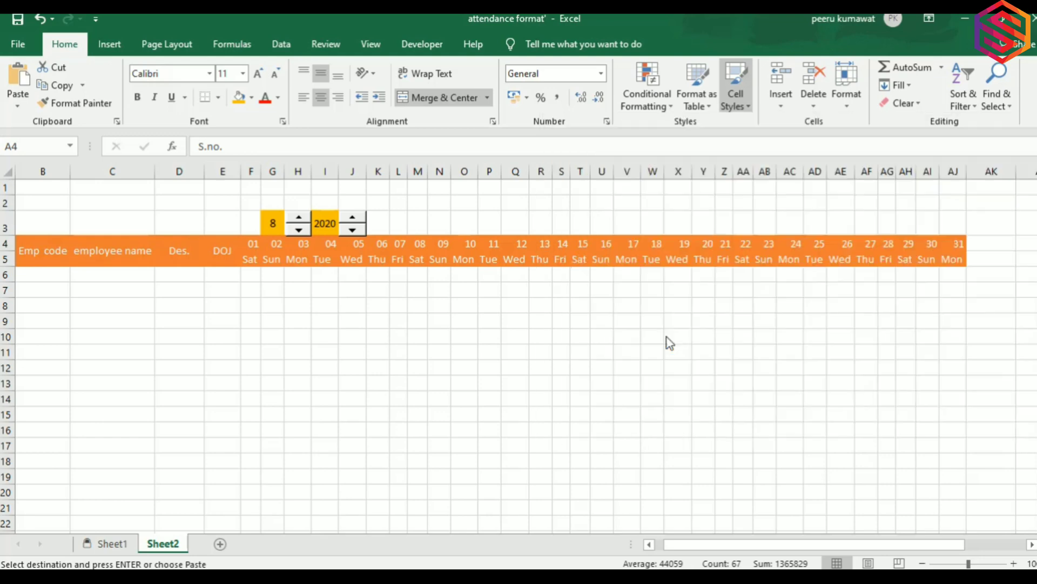
click(219, 97)
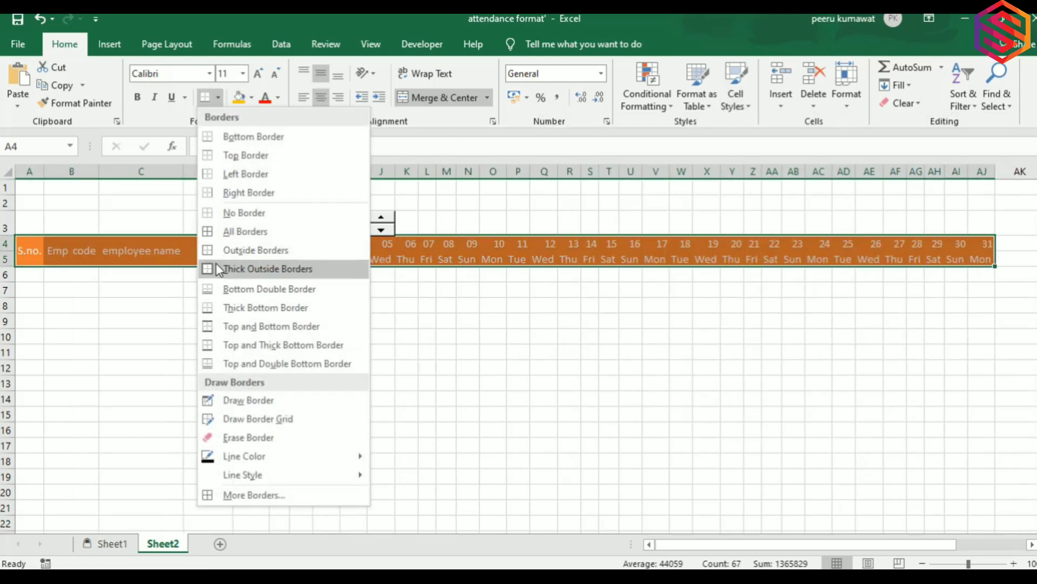
click(238, 231)
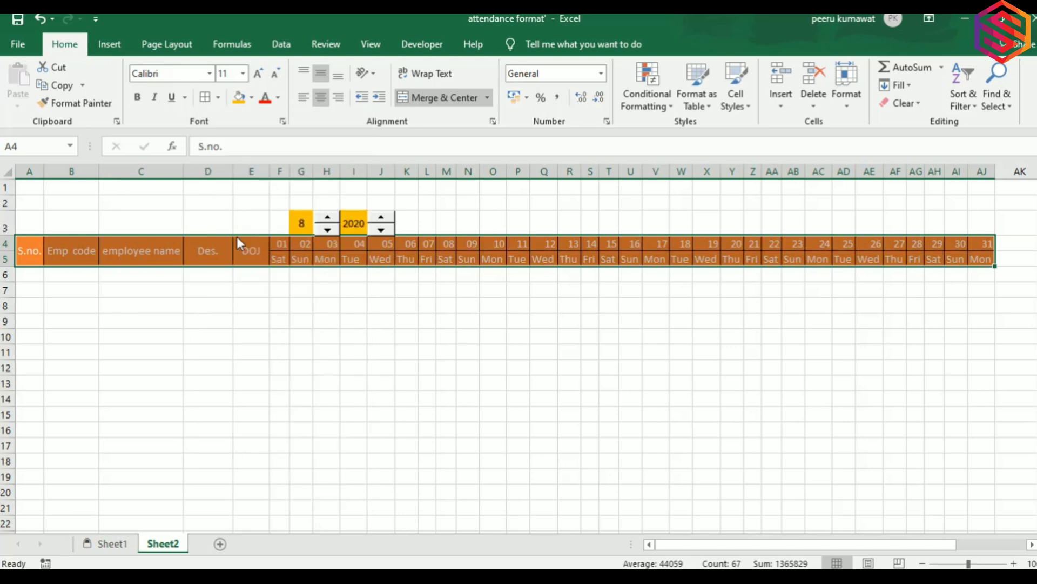
click(230, 257)
Review the date and weekday formulas in rows 4–5, ending on the first cell under S.no.
key(Right)
key(Right)
key(Right)
key(Right)
key(Right)
key(Right)
key(Right)
key(Right)
key(Right)
key(Right)
key(Right)
key(Right)
key(Right)
key(Right)
key(Right)
key(Right)
key(Right)
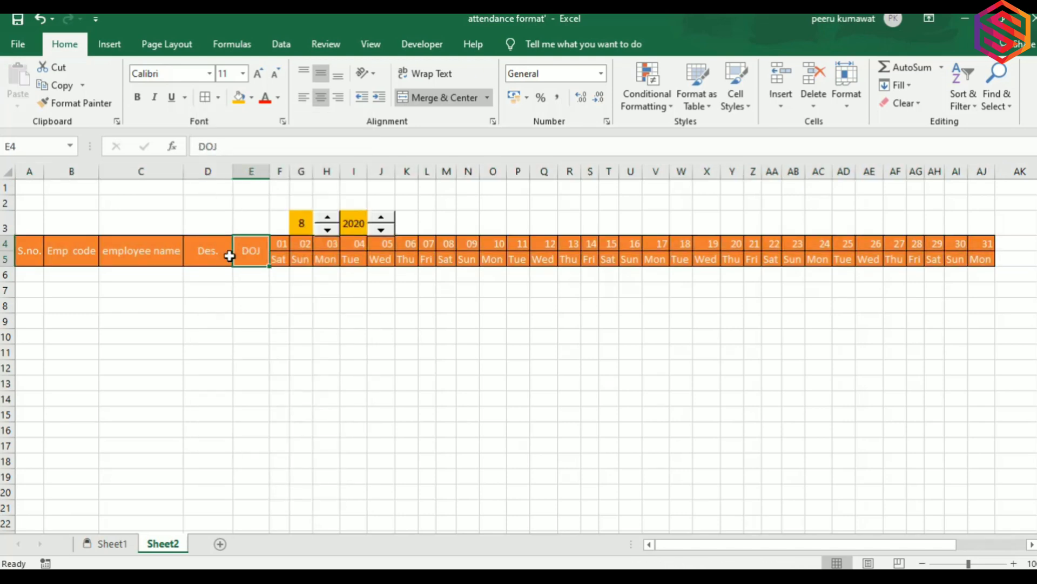
key(Left)
key(Left)
key(Left)
key(Left)
key(Left)
key(Left)
key(Left)
key(Left)
key(Left)
key(Left)
key(Left)
key(Left)
key(Left)
key(Left)
key(Left)
key(Left)
key(Left)
key(Left)
key(Left)
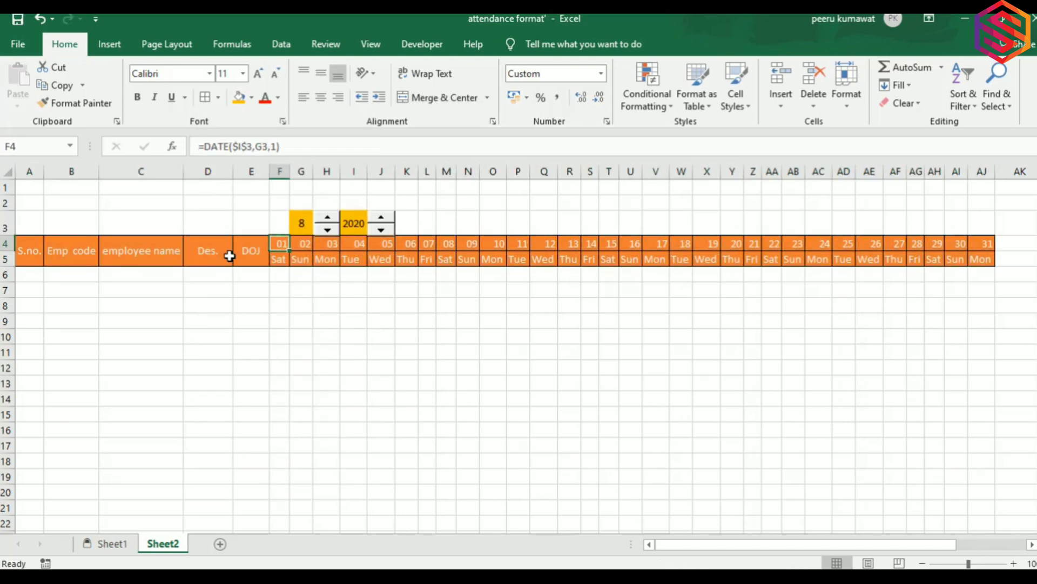
key(Right)
key(Right)
key(Right)
key(Right)
key(Right)
key(Down)
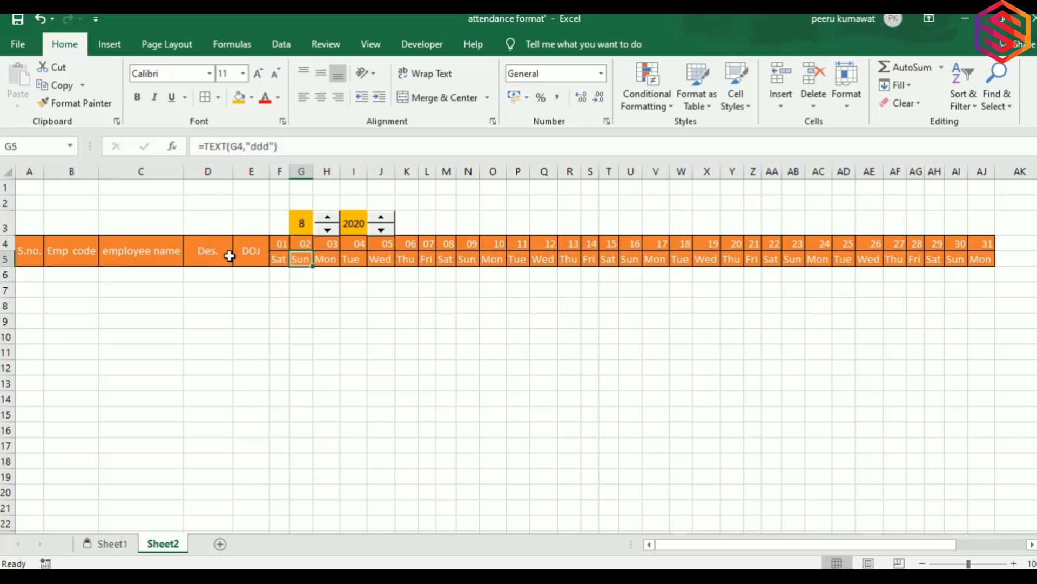
key(Left)
key(Left)
key(Left)
key(Left)
key(Left)
key(Left)
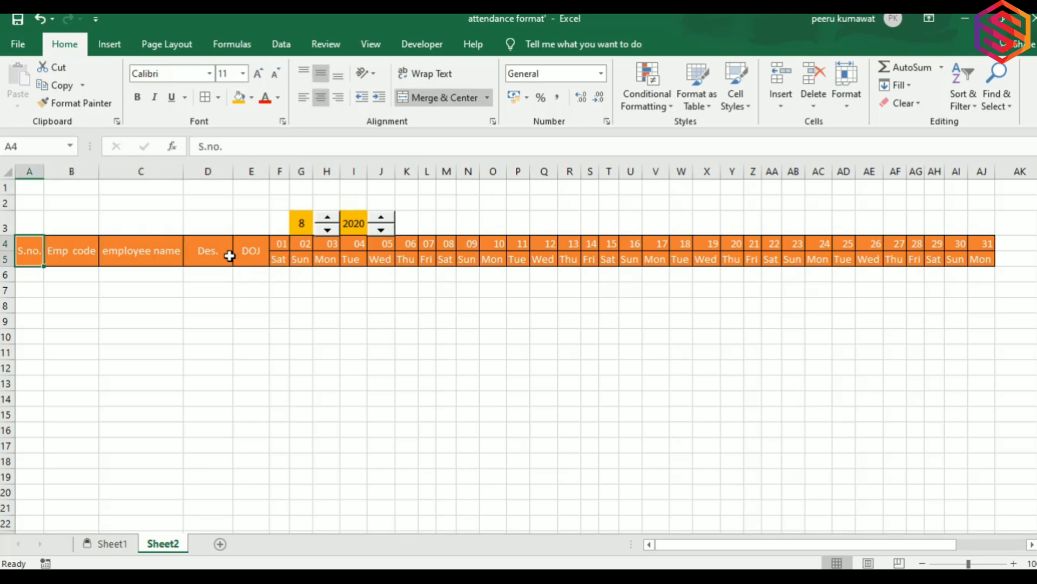
key(Down)
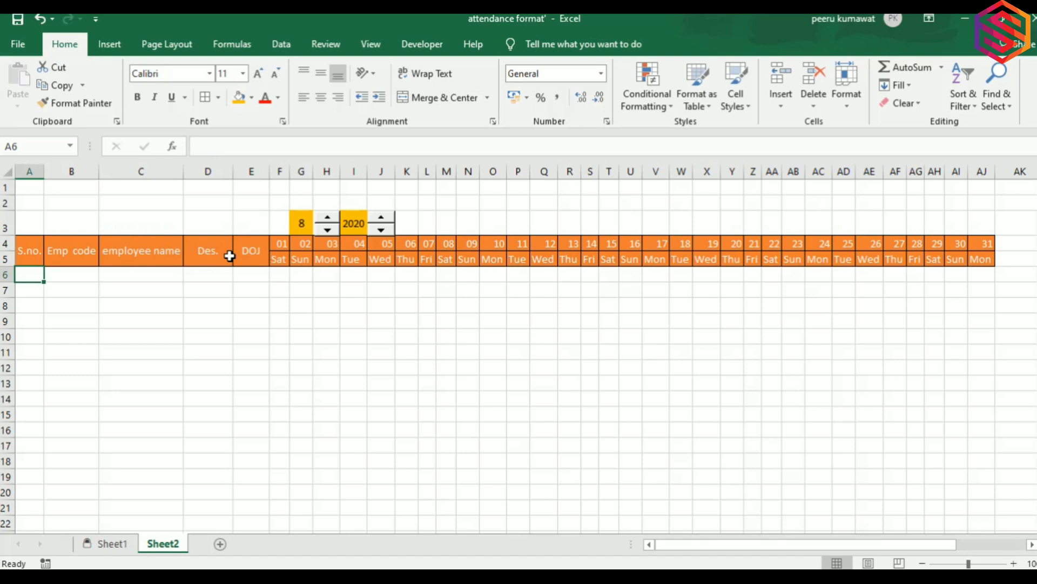
Enter 1 in A6, fill S.no. down to 19, and put All Borders on A4:AJ24.
text(1)
key(Return)
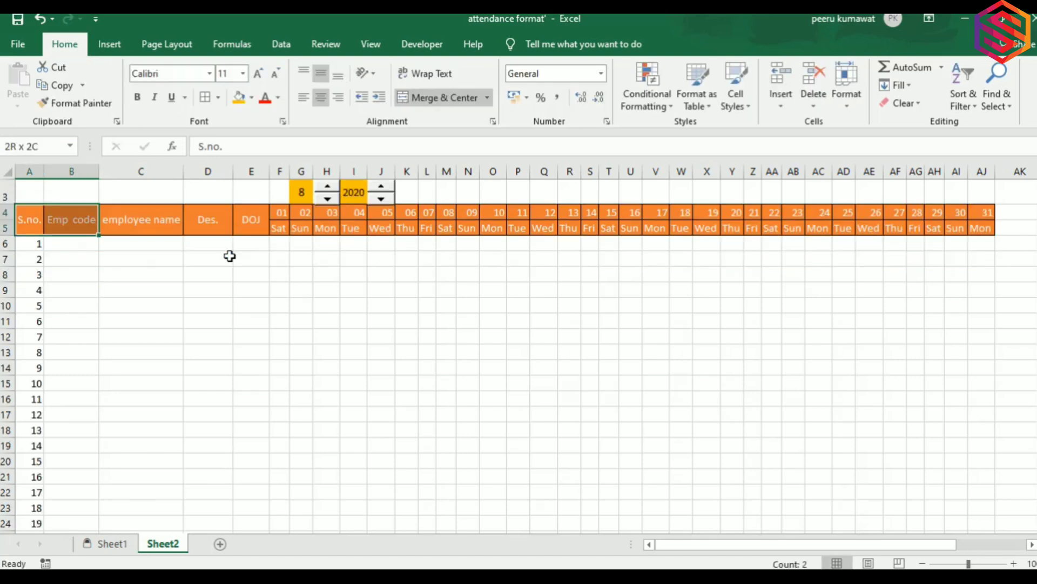
key(shift+Right)
key(shift+Right)
key(shift+Right)
key(shift+Right)
key(shift+Right)
key(shift+Right)
key(shift+Right)
key(shift+Right)
key(shift+Right)
key(shift+Right)
key(shift+Right)
key(shift+Right)
key(shift+Right)
key(shift+Right)
key(shift+Right)
key(shift+Right)
key(shift+Right)
key(shift+Right)
key(shift+Right)
key(shift+Right)
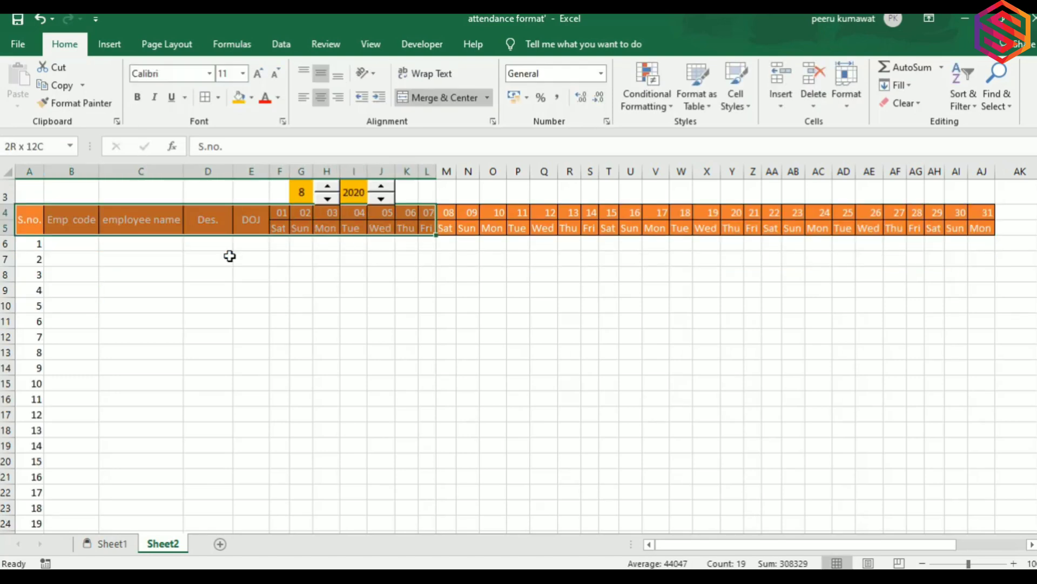
key(shift+Right)
key(shift+Right)
key(shift+Right)
key(shift+Right)
key(shift+Right)
key(shift+Right)
key(shift+Right)
key(shift+Right)
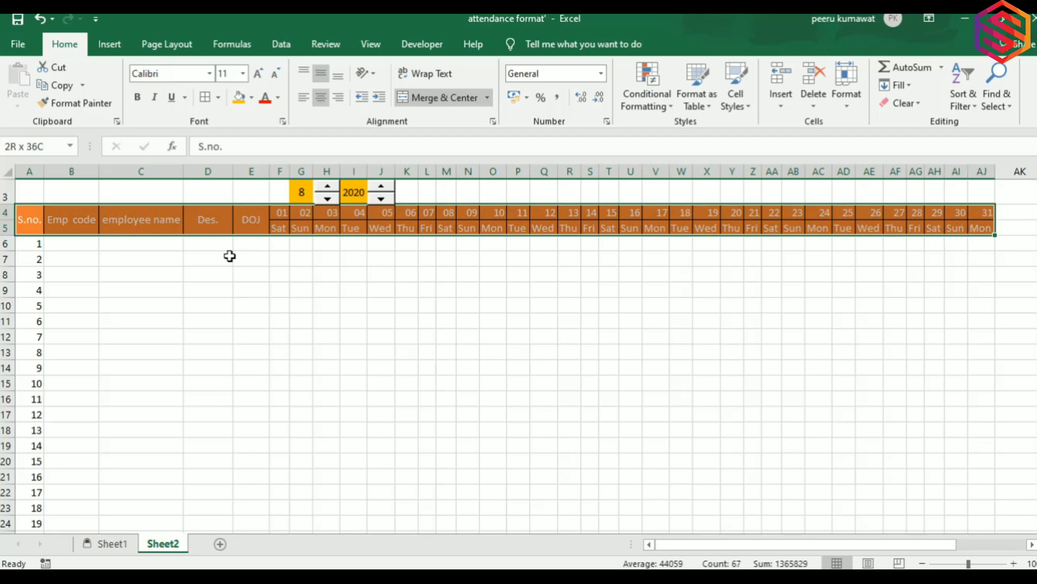
key(shift+Down)
key(shift+Down)
key(shift+Down)
key(shift+Down)
key(shift+Down)
key(shift+Down)
key(shift+Down)
key(shift+Down)
key(shift+Down)
key(shift+Down)
key(shift+Down)
key(shift+Down)
key(shift+Down)
key(shift+Down)
key(shift+Down)
key(shift+Down)
key(shift+Down)
key(shift+Down)
key(shift+Down)
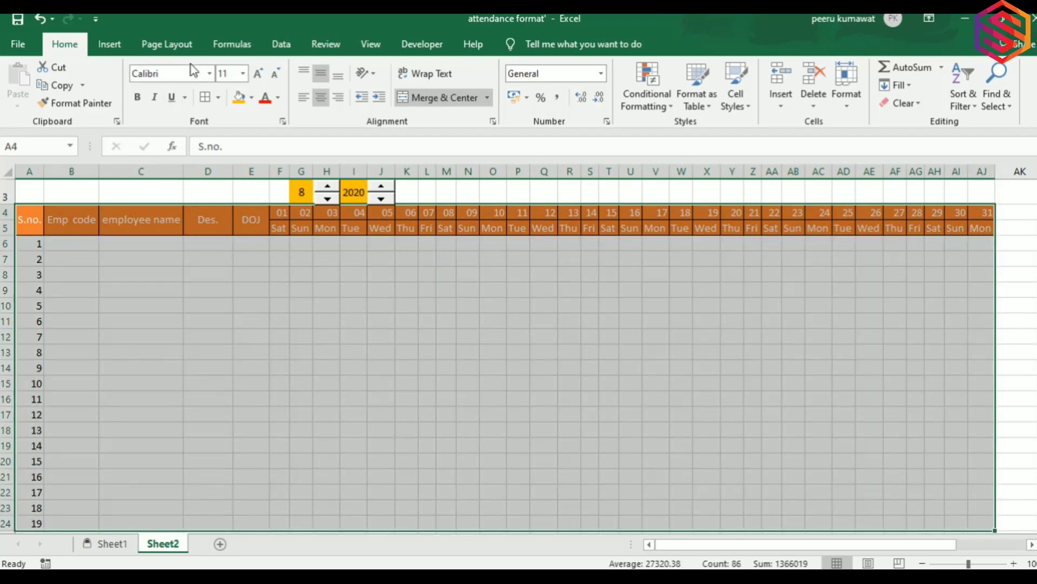
click(205, 96)
Select the day grid F5:AJ24.
click(281, 238)
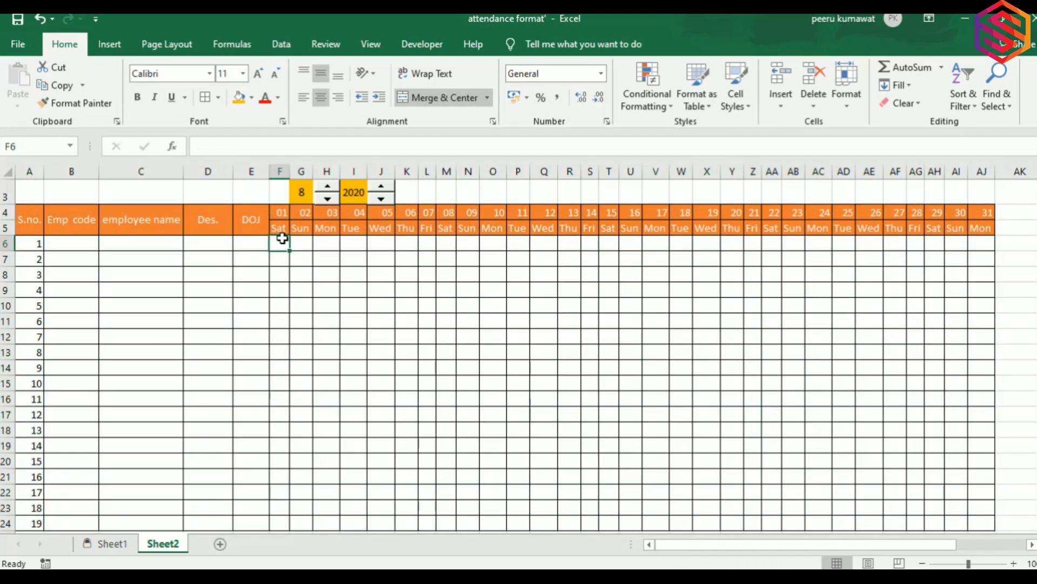
key(Right)
key(Right)
key(Right)
key(Left)
key(Left)
key(Left)
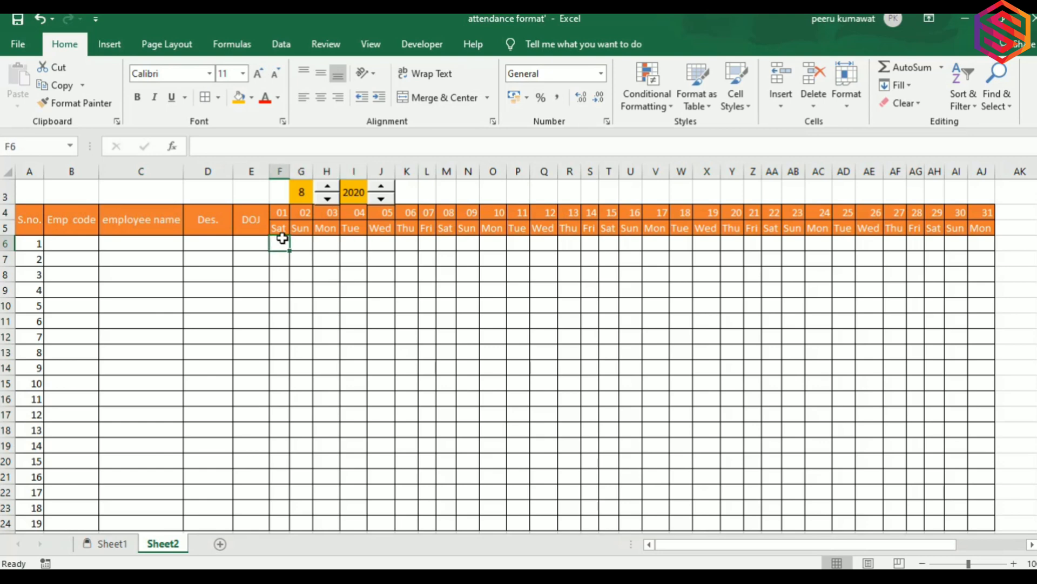
key(Up)
key(ctrl+shift+Right)
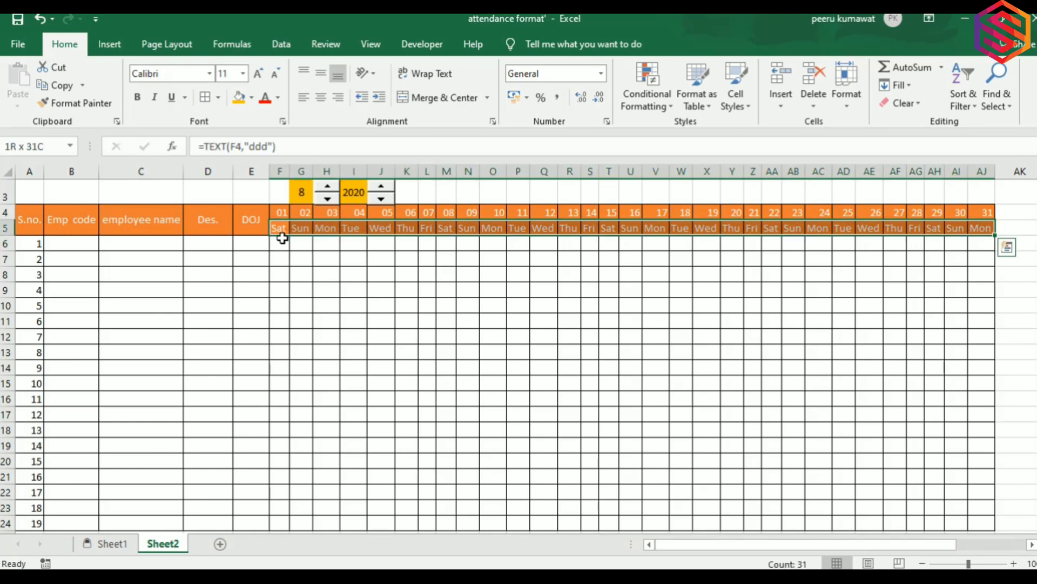
key(ctrl+shift+Down)
key(ctrl+shift+Up)
key(shift+Down)
key(shift+Down)
key(shift+Down)
key(shift+Down)
key(shift+Down)
key(shift+Down)
key(shift+Down)
key(shift+Down)
key(shift+Down)
key(shift+Down)
key(shift+Down)
key(shift+Down)
key(shift+Down)
key(shift+Down)
key(shift+Down)
key(shift+Down)
key(shift+Down)
key(shift+Down)
key(shift+Down)
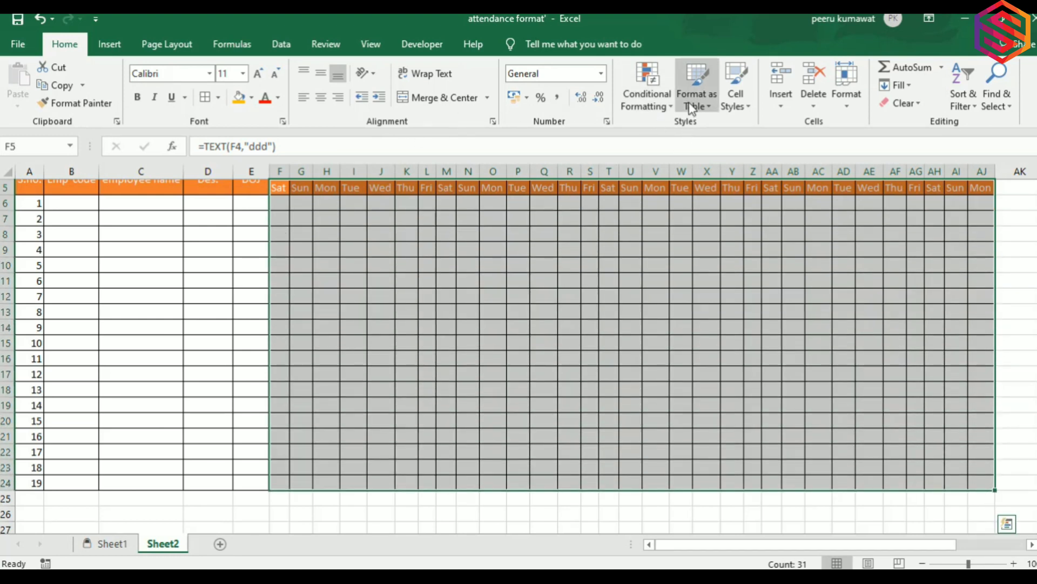
Start a new conditional formatting rule of type 'Use a formula to determine which cells to format'.
click(670, 111)
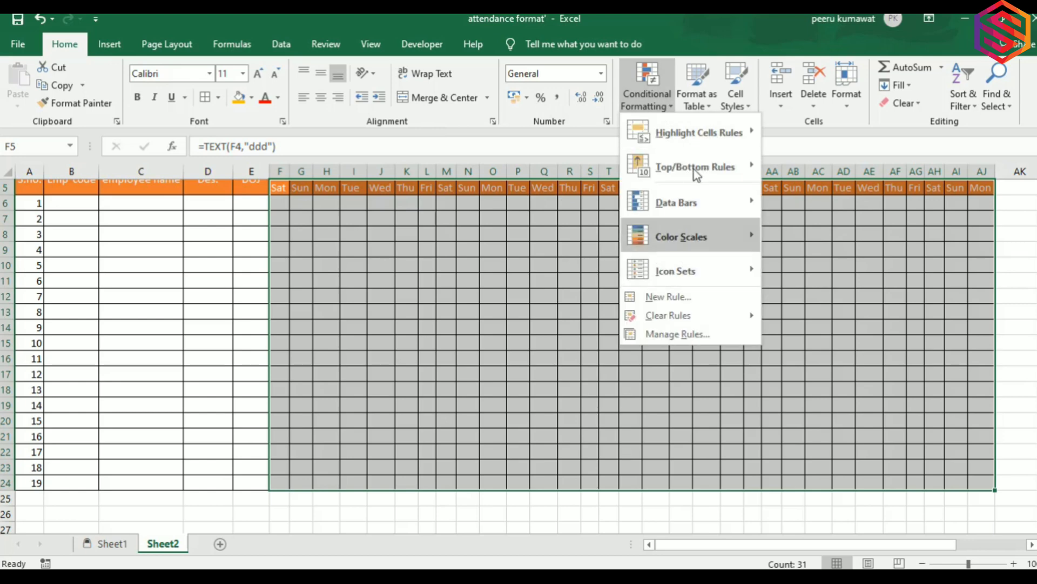
click(678, 298)
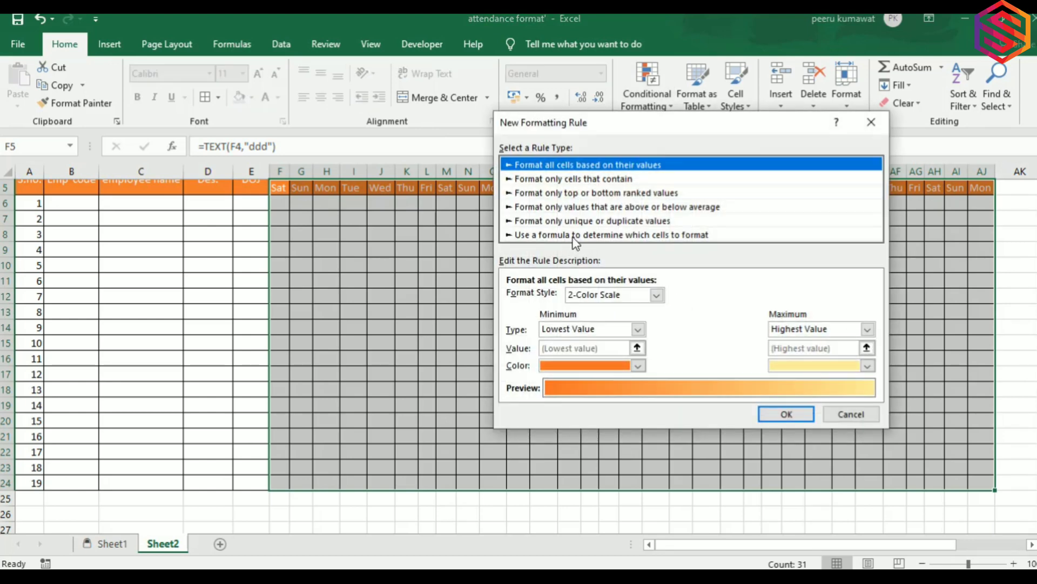
click(670, 236)
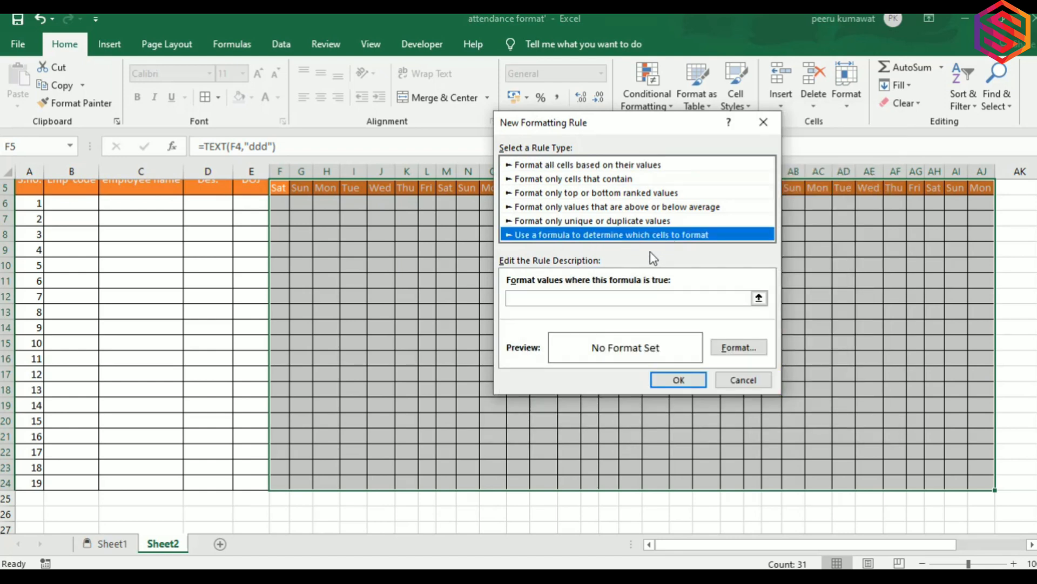
click(604, 299)
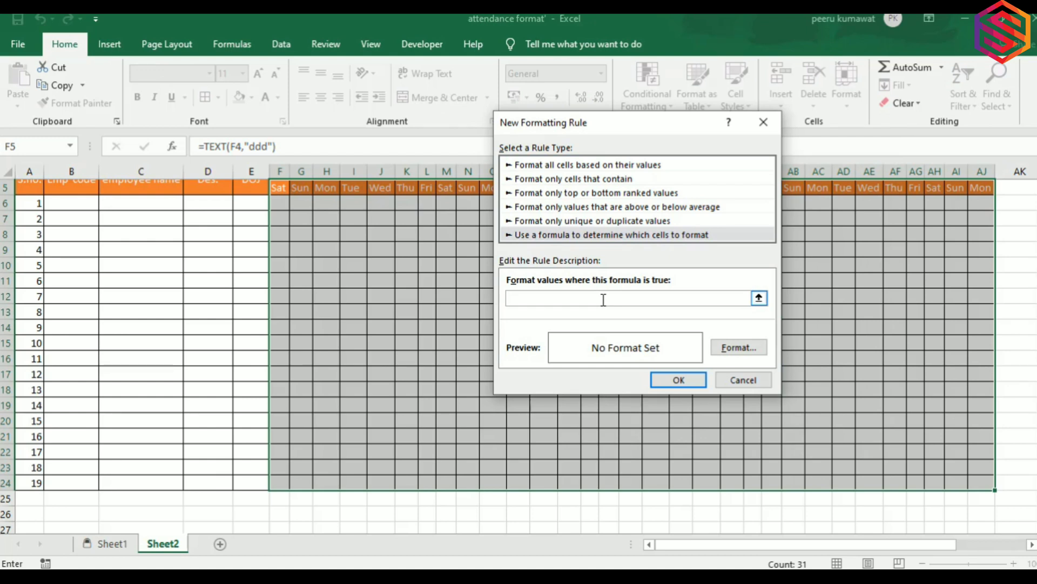
Enter the rule formula =F$5 = "Sun" with a row-locked F5 reference.
click(280, 189)
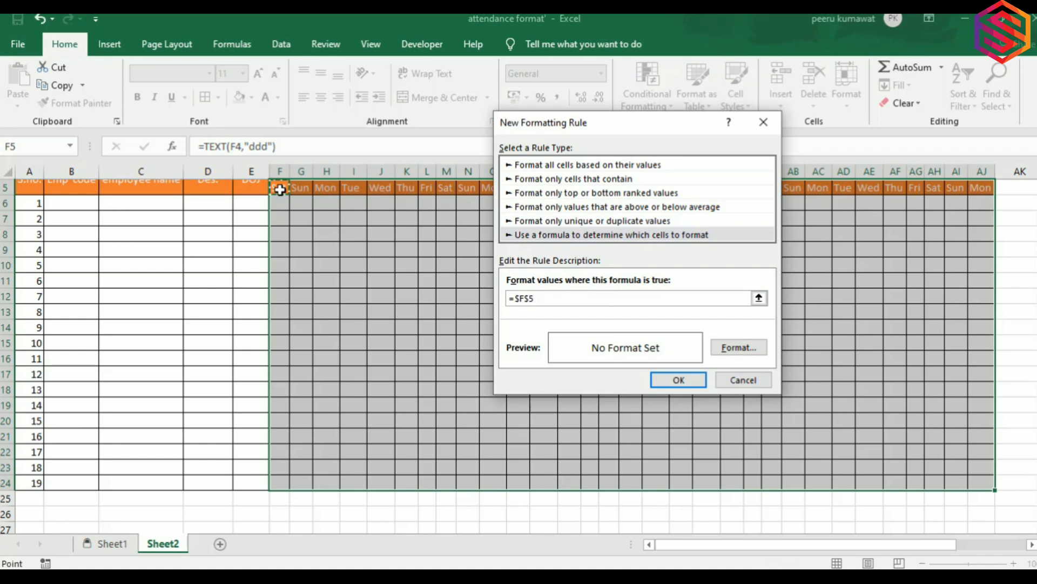
key(Left)
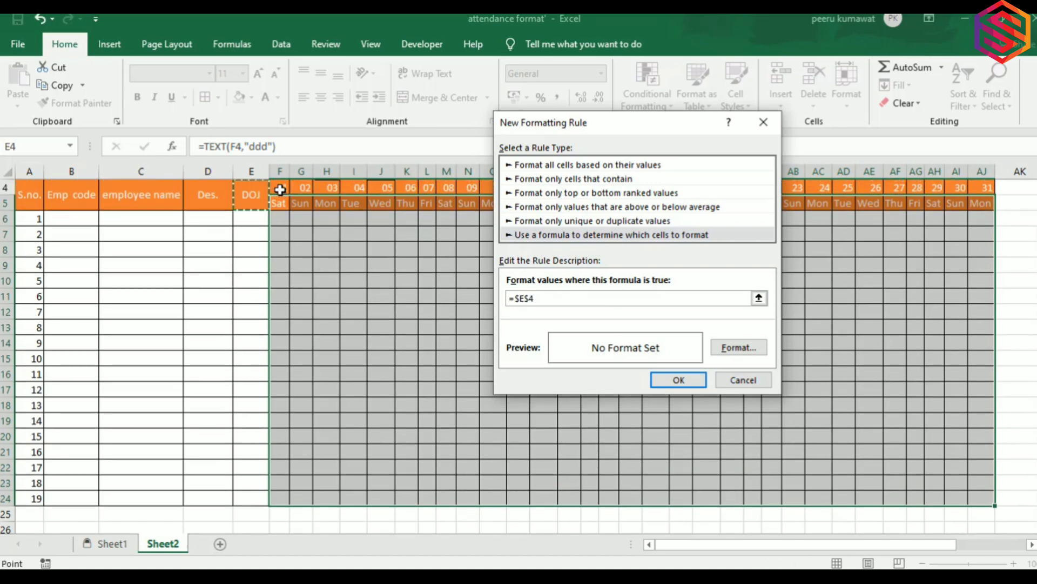
key(Right)
click(521, 297)
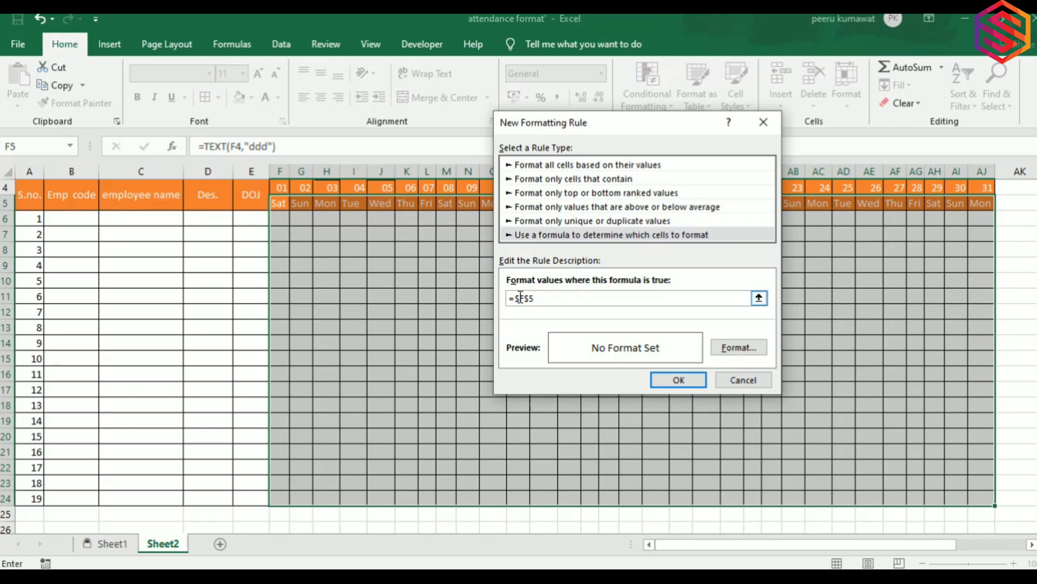
key(BackSpace)
click(542, 301)
text(= "Sun")
Pick a gold fill for the =F$5="Sun" rule, apply it to the grid, and deselect.
click(738, 348)
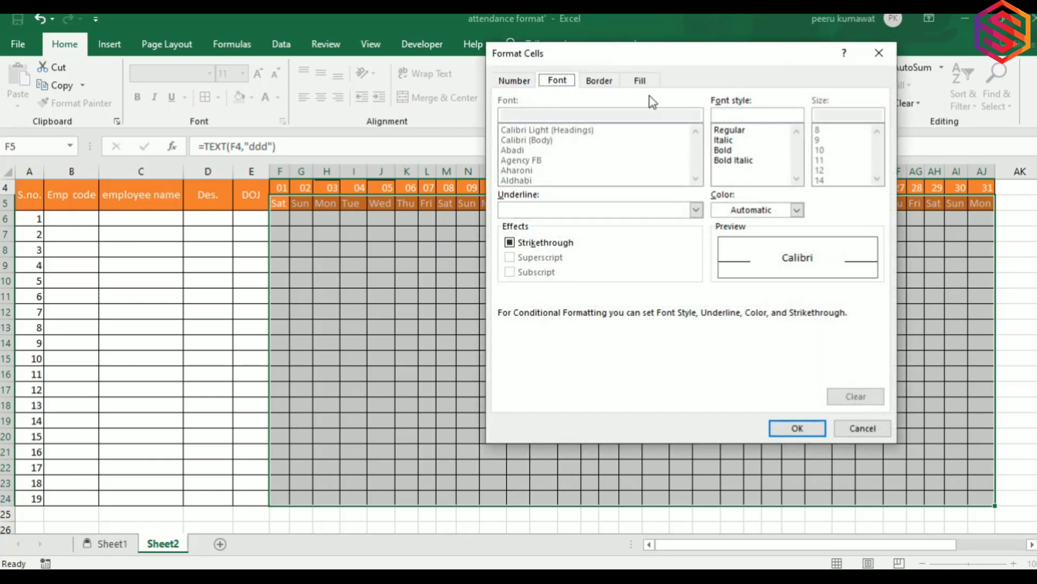
click(643, 80)
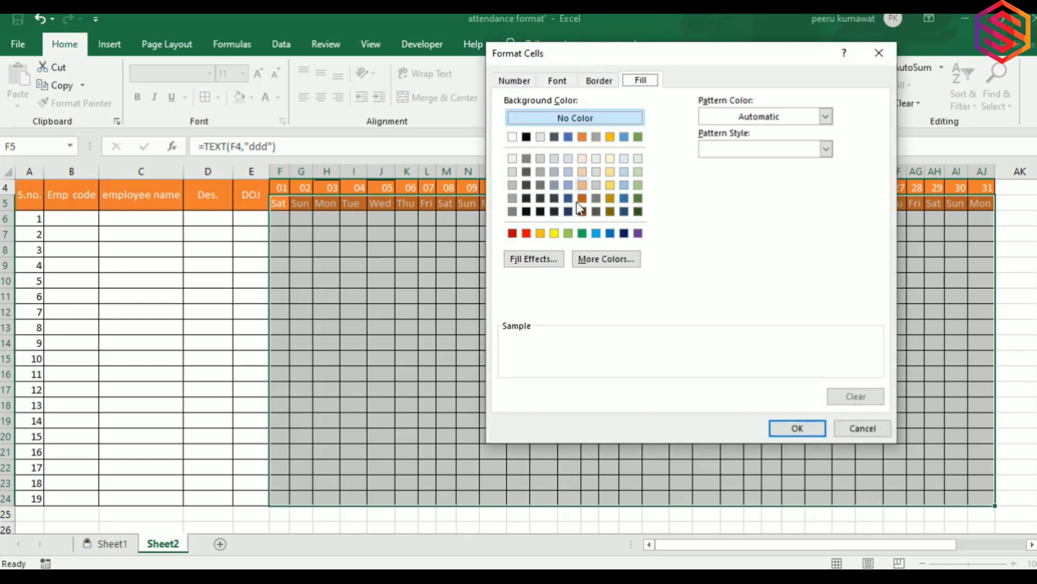
click(557, 236)
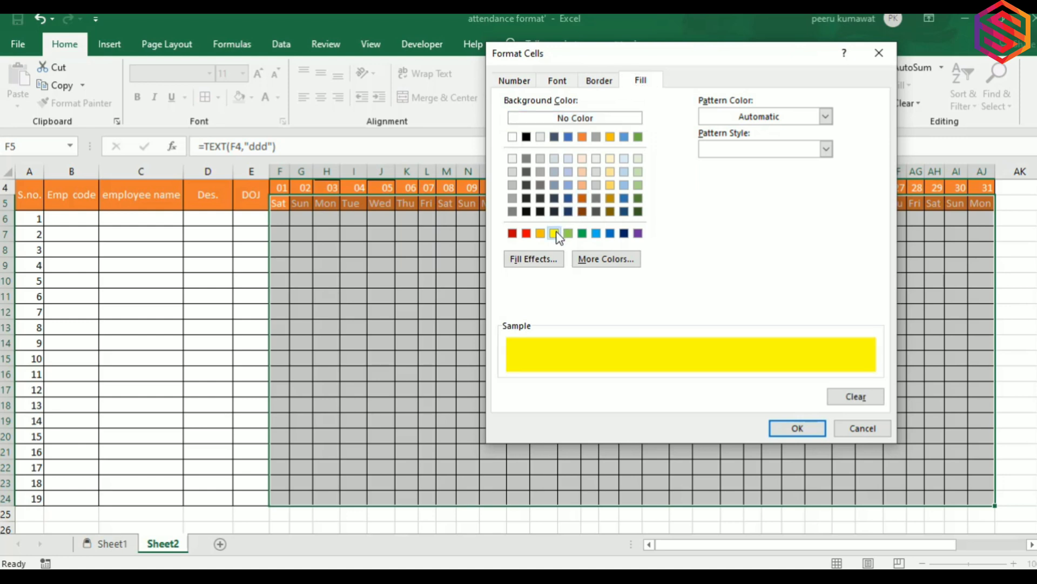
click(541, 235)
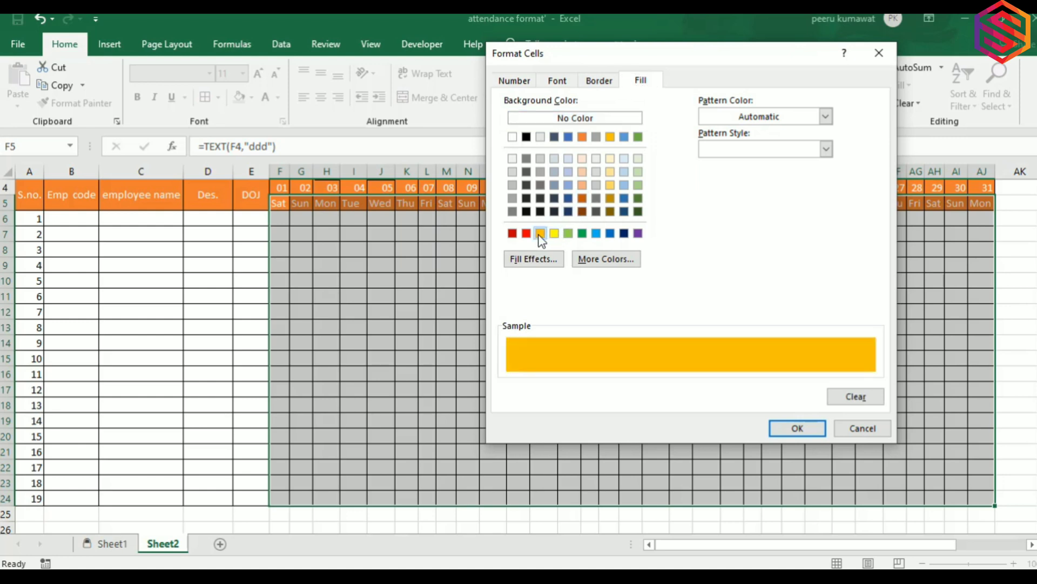
click(568, 234)
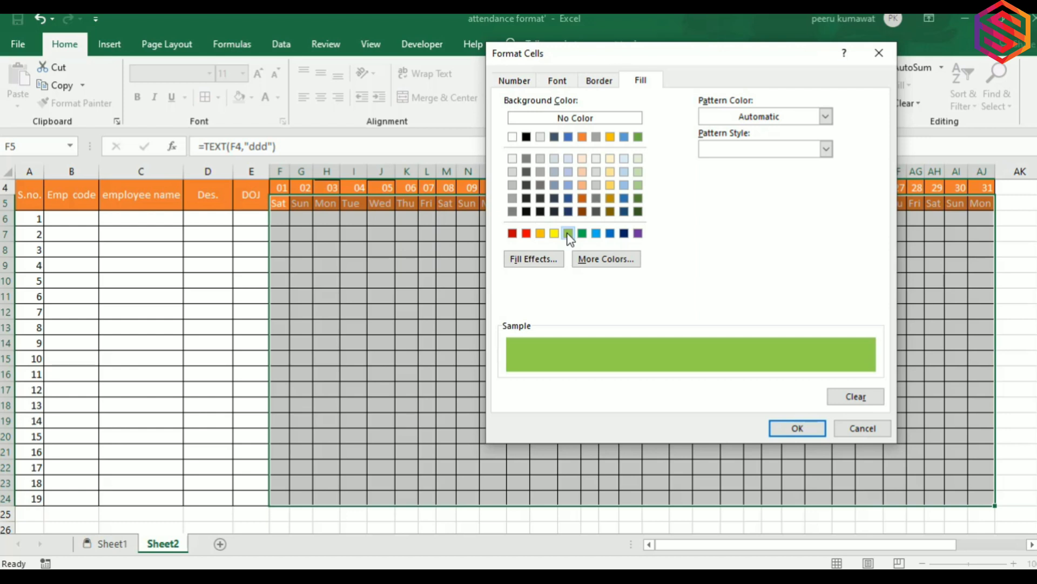
click(610, 185)
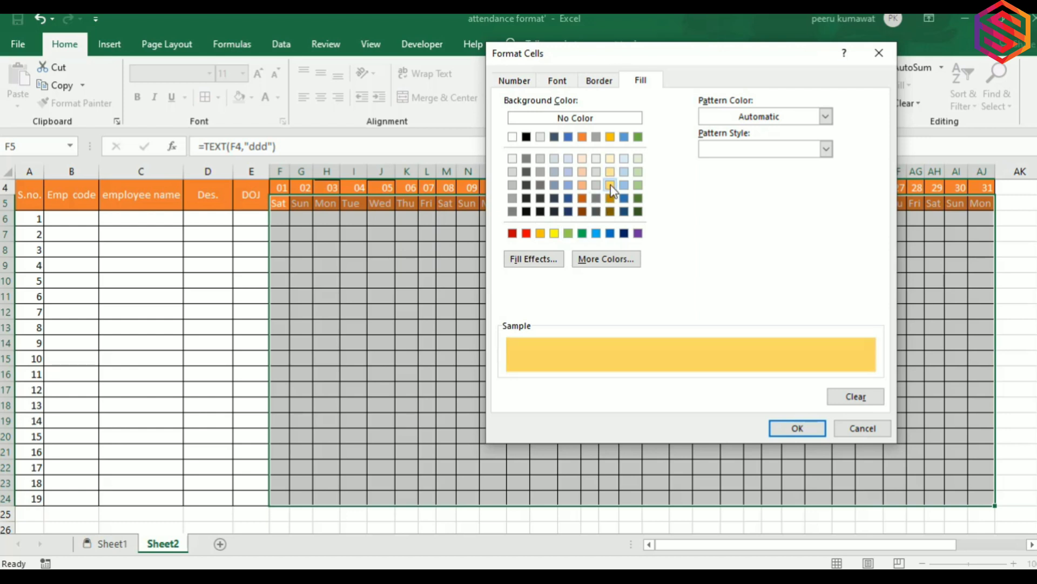
click(611, 172)
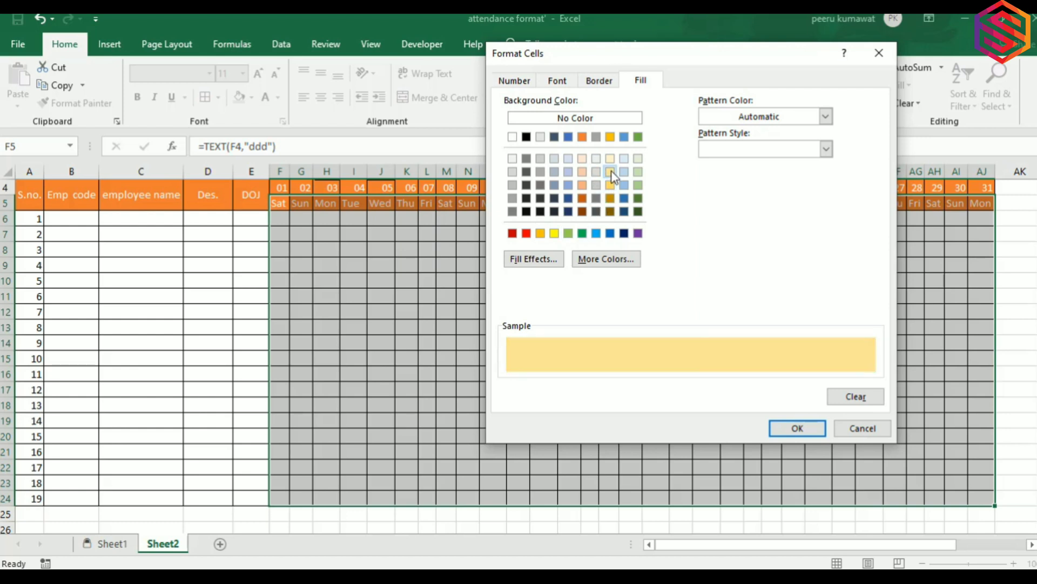
click(610, 186)
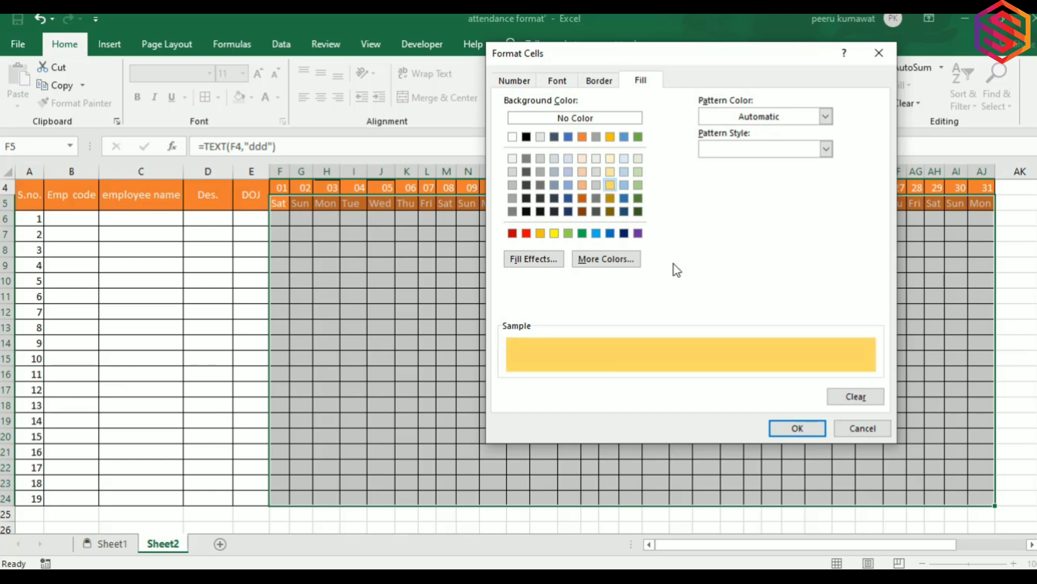
click(778, 429)
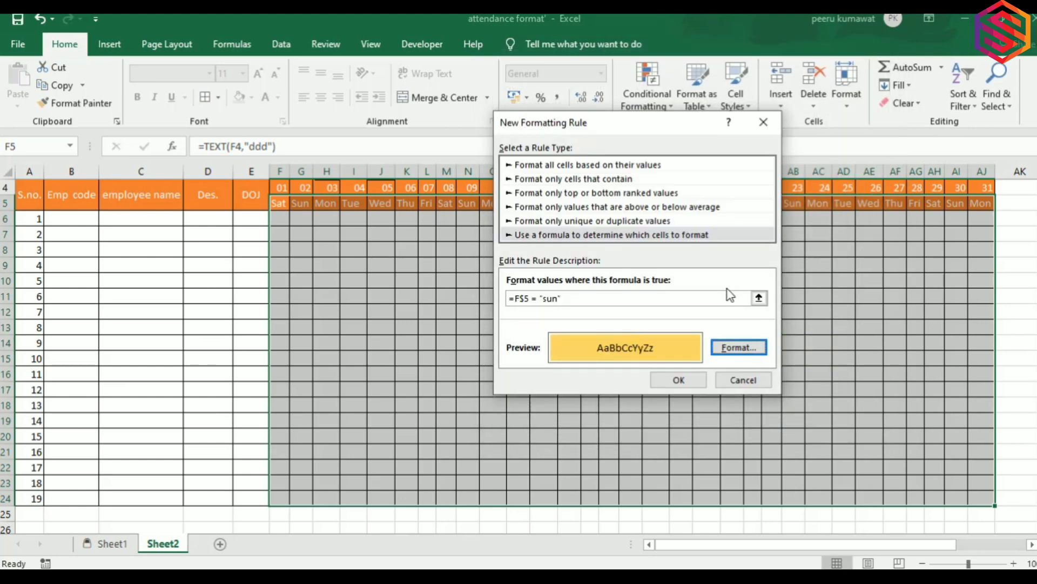
click(692, 377)
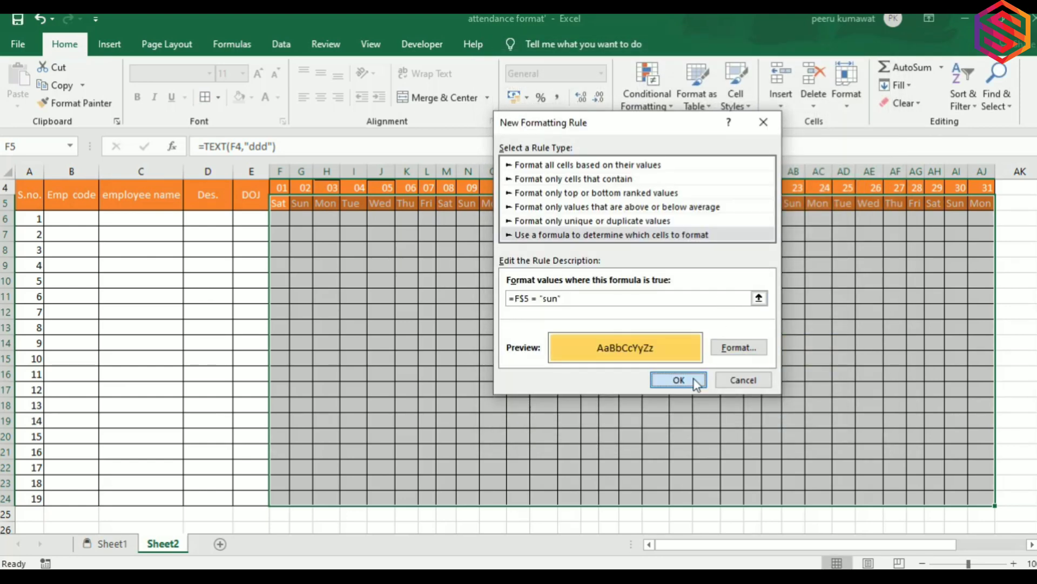
click(543, 311)
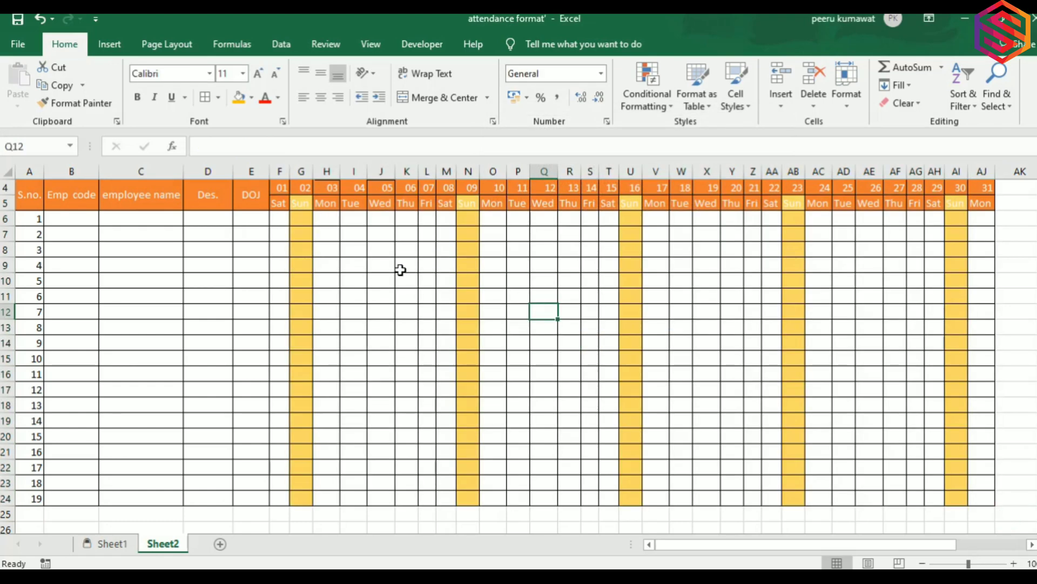
Set the font colour of header rows A4:AJ5 to Automatic black.
scroll(401, 273, up, 1)
click(308, 262)
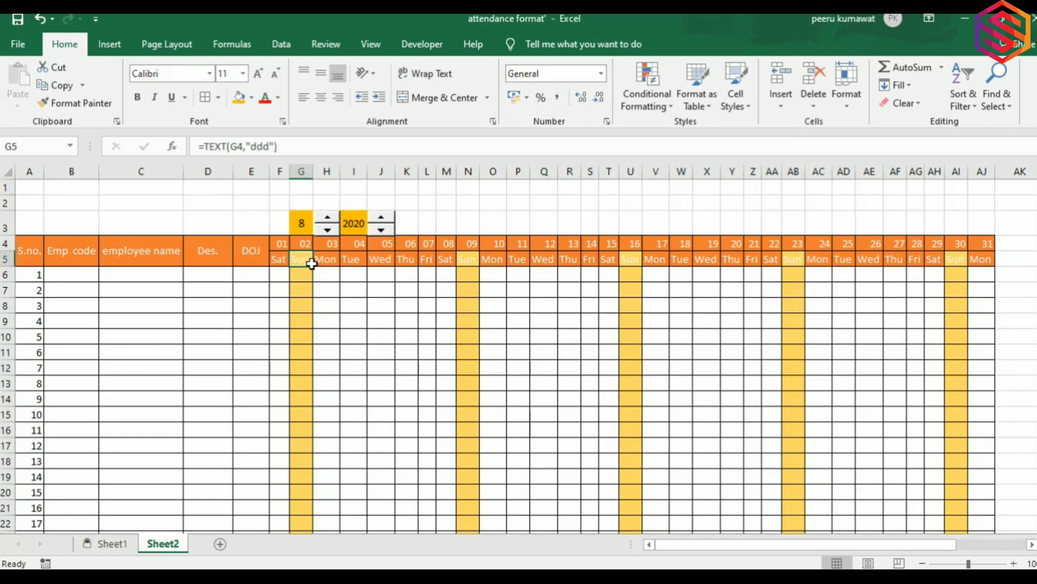
key(Up)
key(Left)
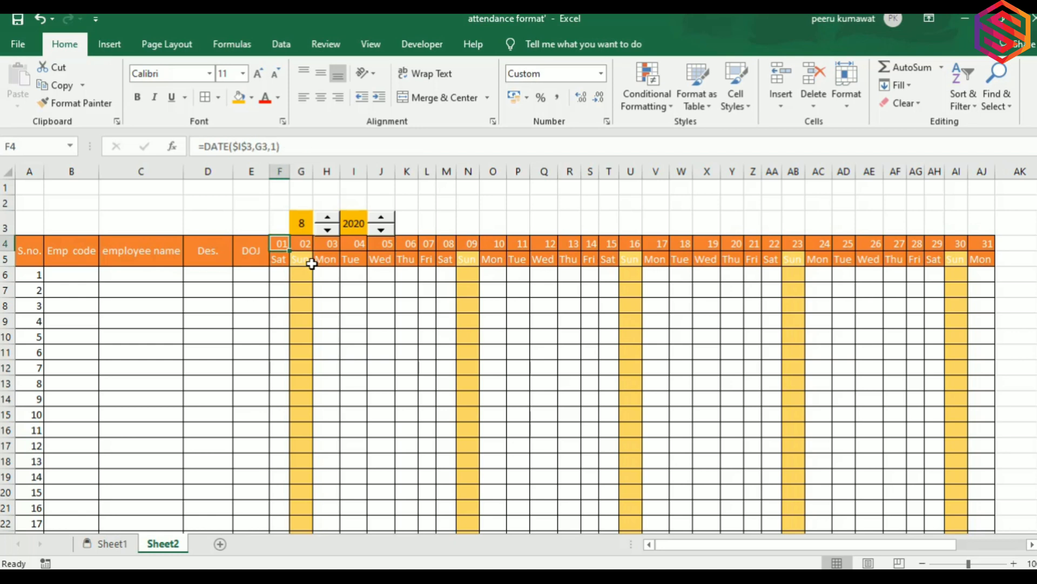
key(ctrl+Left)
key(ctrl+shift+Right)
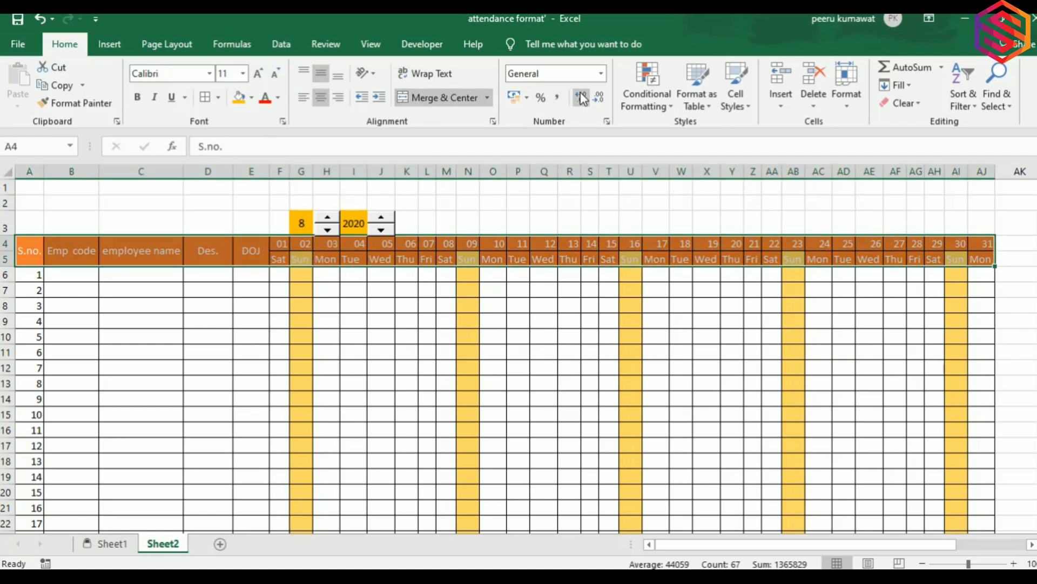
click(278, 98)
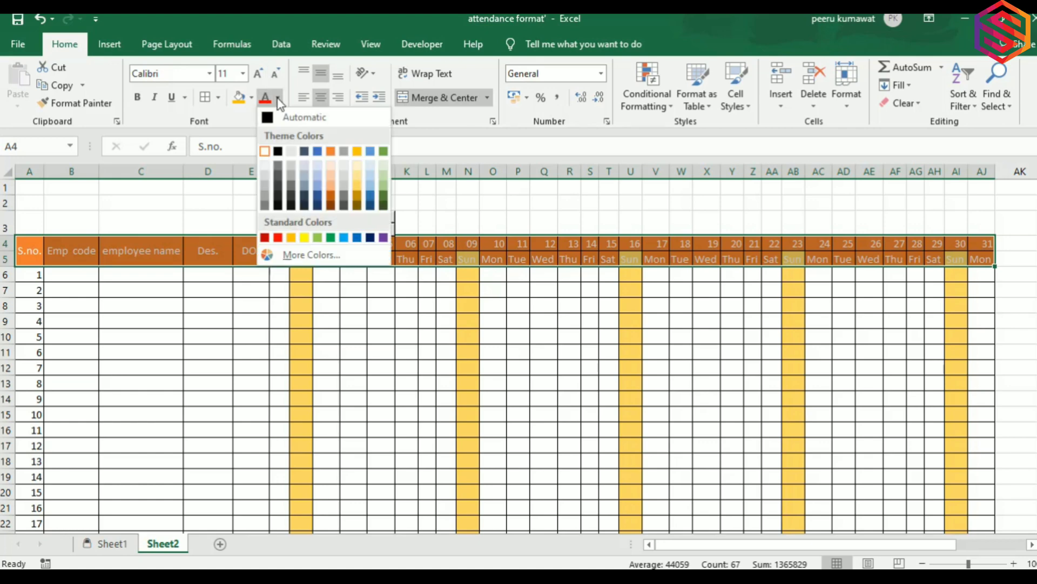
click(269, 117)
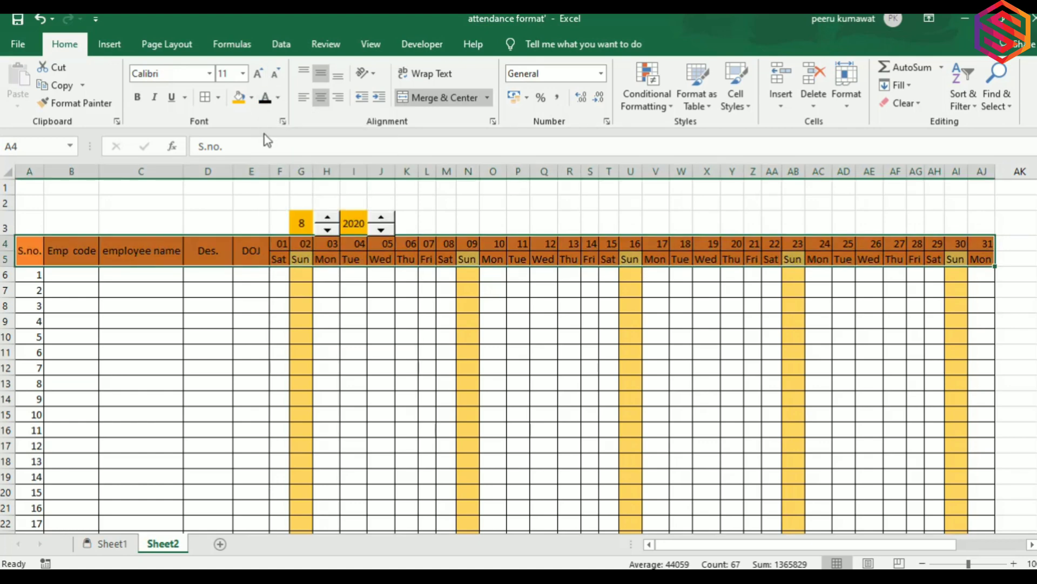
click(337, 288)
Switch the month spinner from 8 to 7 and back, undoing an accidental move of Mon.
click(308, 252)
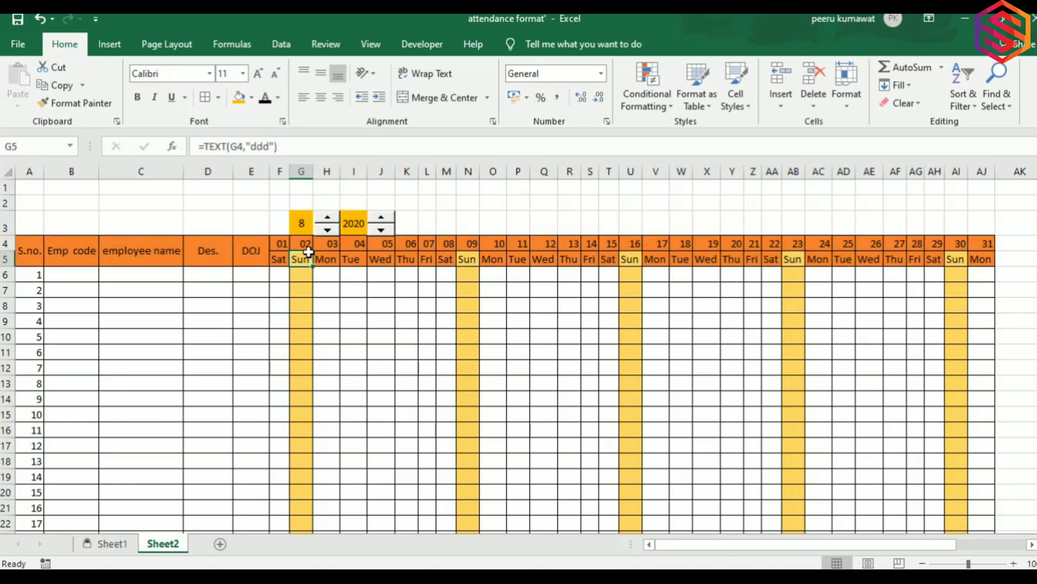
click(325, 258)
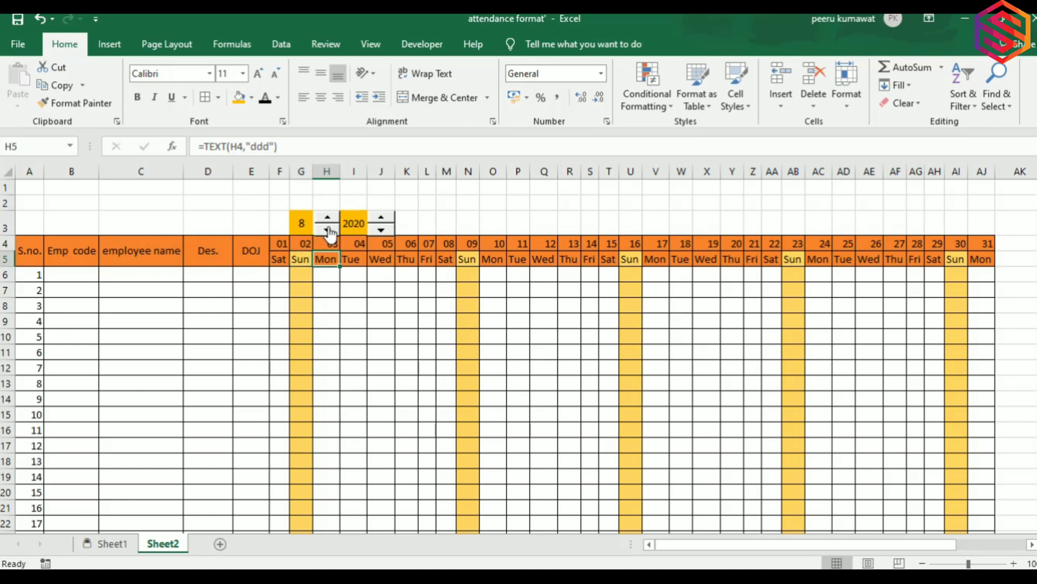
click(328, 229)
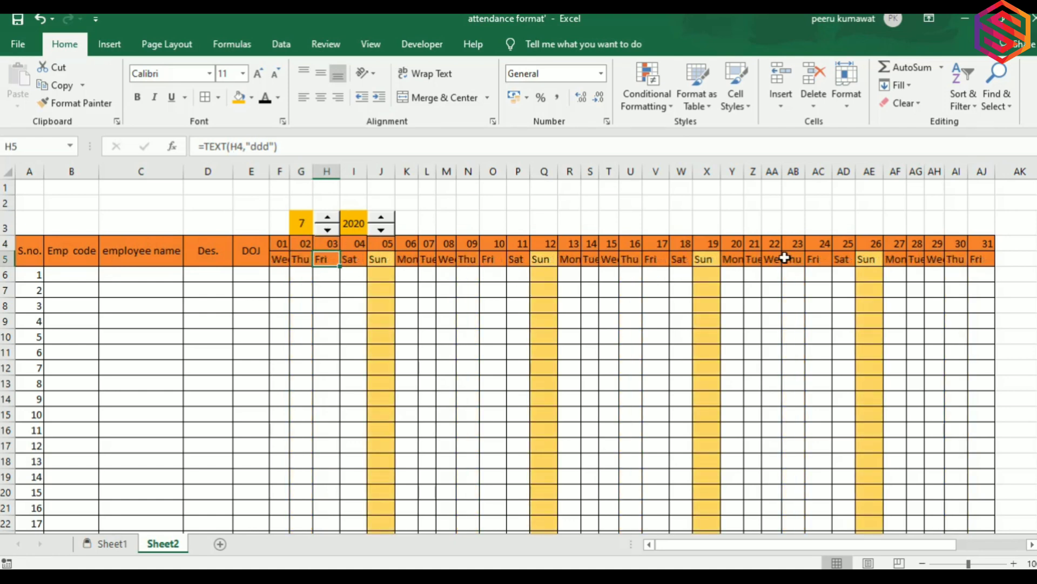
click(326, 224)
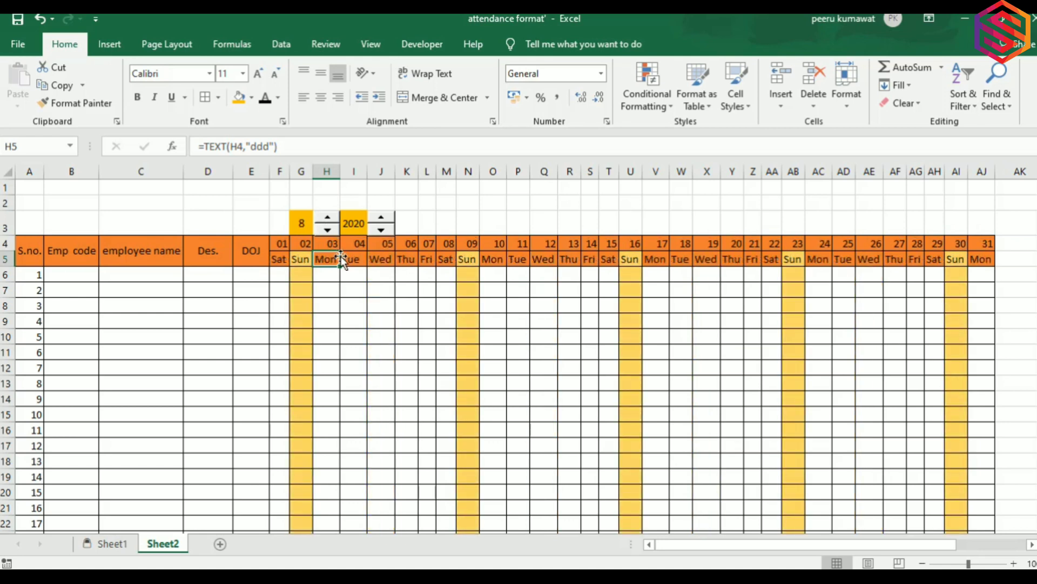
drag(341, 256, 463, 318)
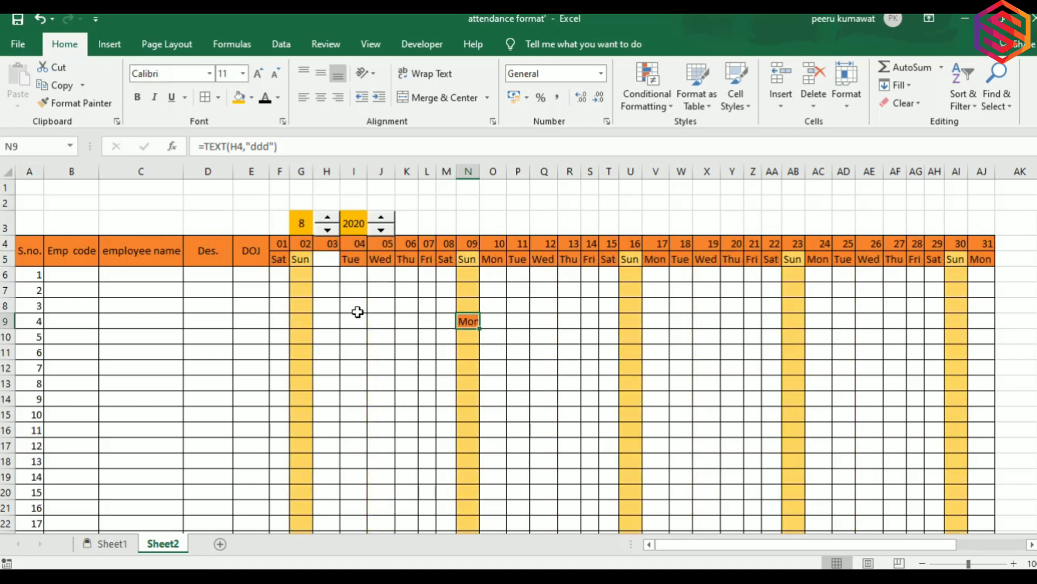
key(ctrl+z)
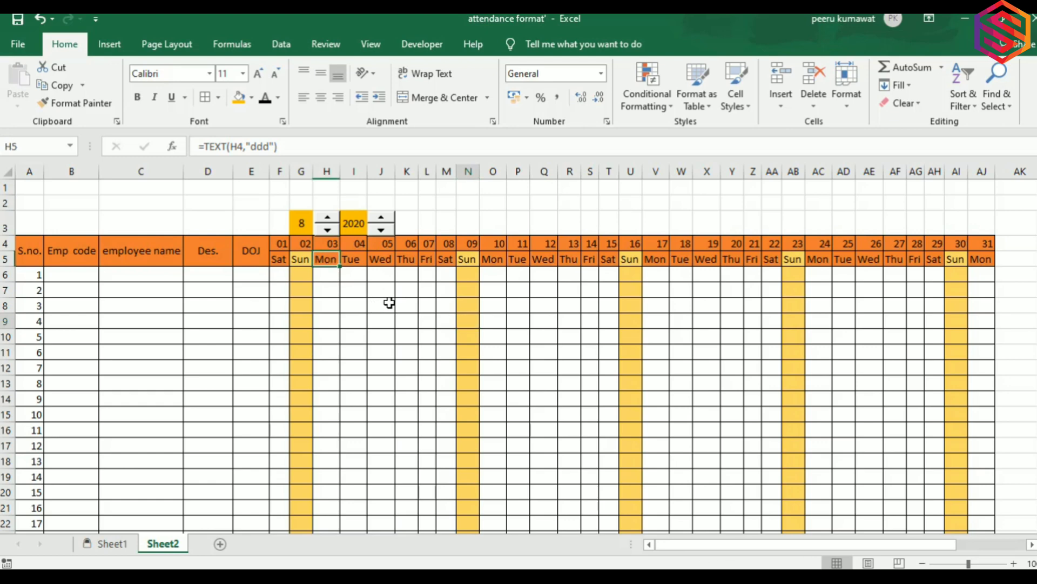
Step the month through 7, 8, 9 and back to 8, watching the Sunday shading follow.
click(328, 230)
click(327, 217)
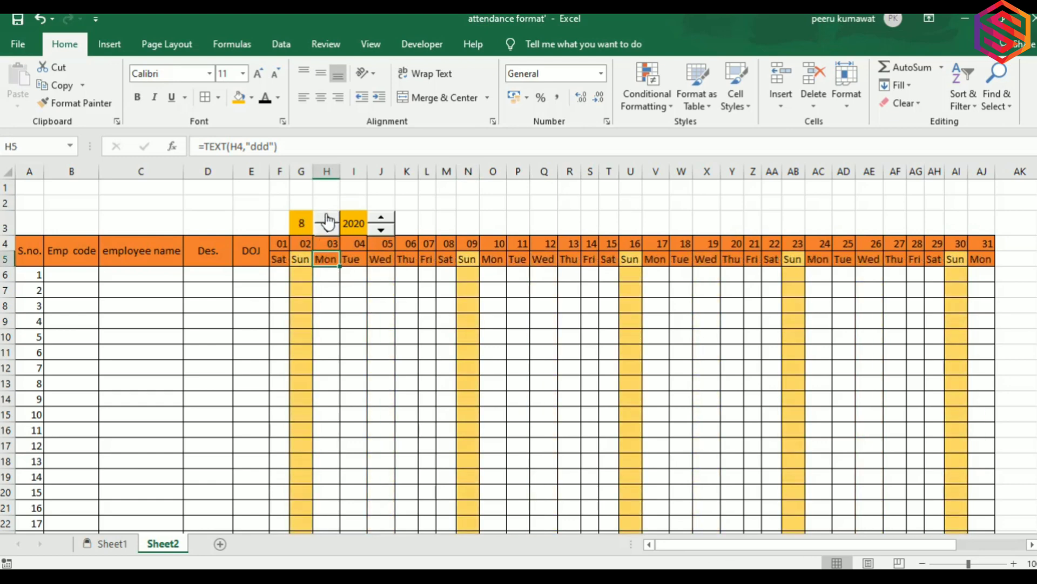
click(327, 217)
click(331, 233)
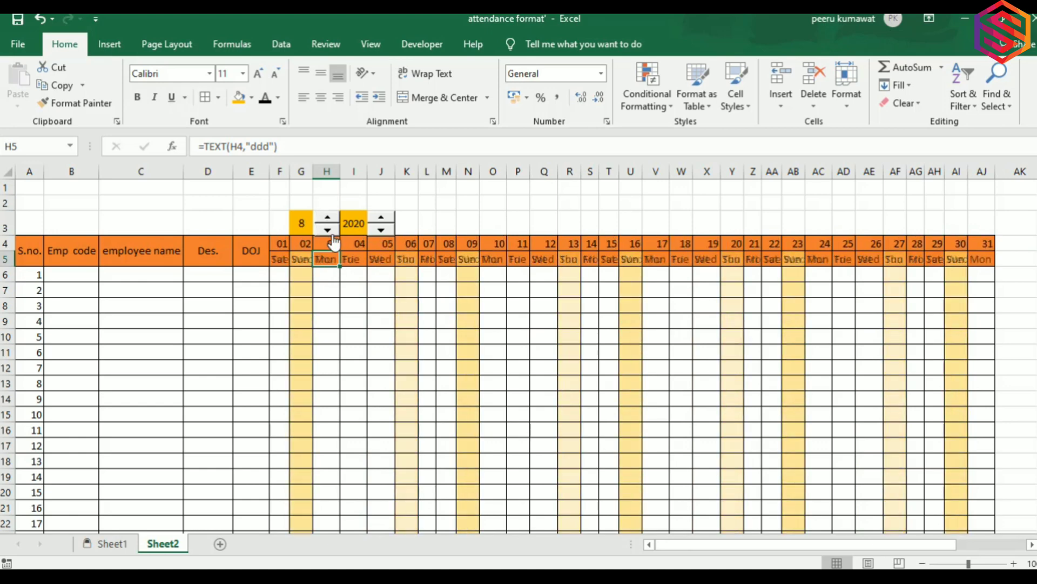
click(331, 233)
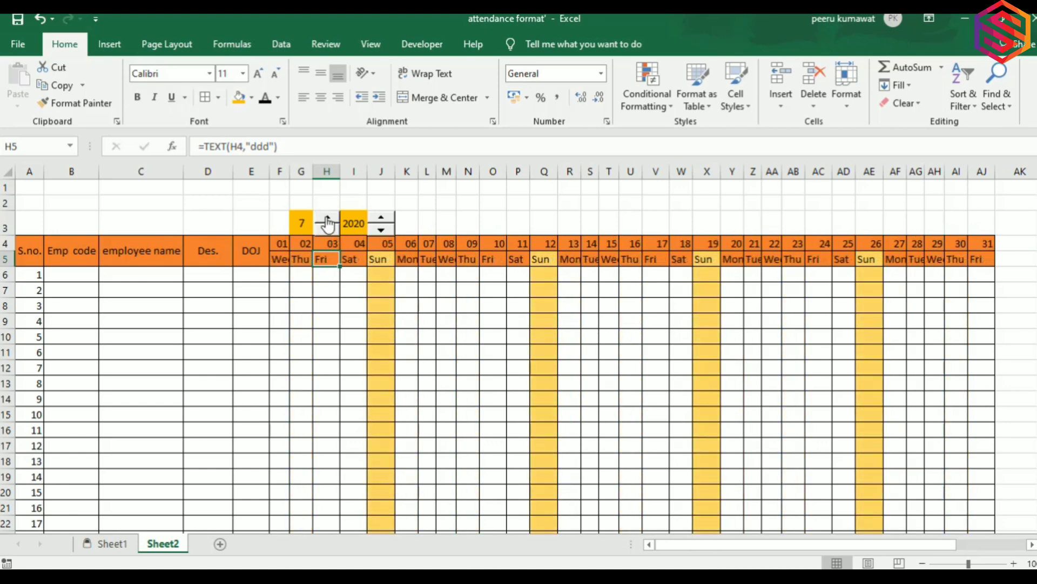
click(327, 217)
click(307, 287)
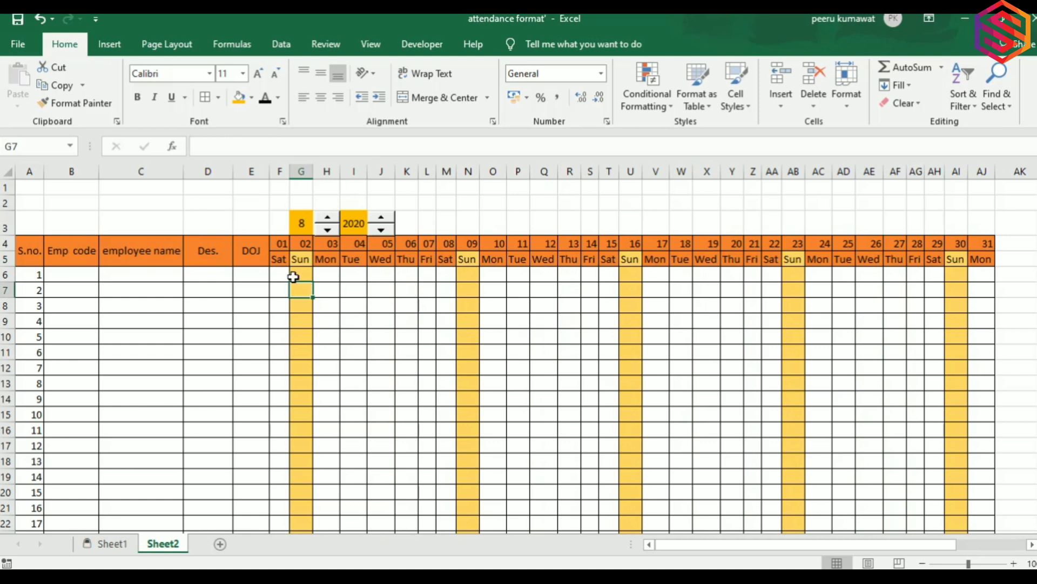
click(286, 271)
click(282, 261)
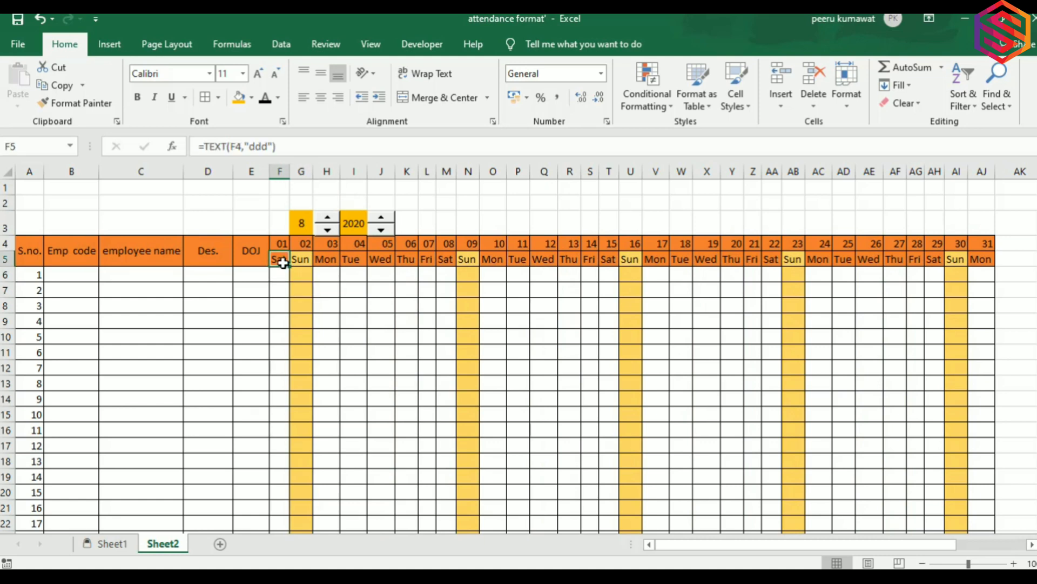
key(Down)
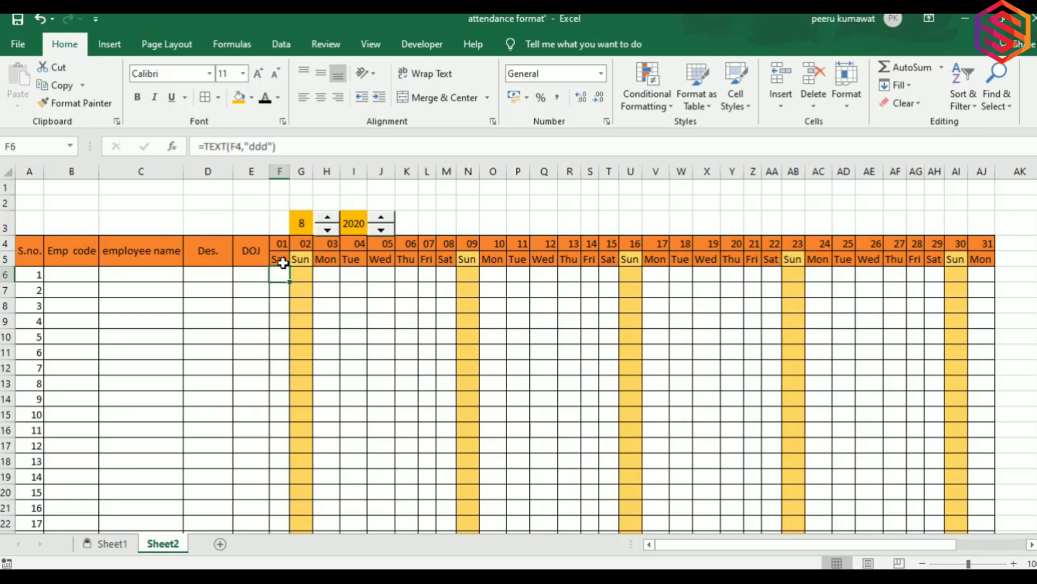
Select the attendance grid F6:AJ24.
key(shift+Right)
key(shift+Right)
key(shift+Right)
key(shift+Right)
key(shift+Right)
key(shift+Right)
key(shift+Right)
key(shift+Right)
key(shift+Right)
key(shift+Right)
key(shift+Right)
key(shift+Right)
key(shift+Right)
key(shift+Right)
key(shift+Right)
key(shift+Right)
key(shift+Right)
key(shift+Right)
key(shift+Right)
key(shift+Right)
key(shift+Right)
key(shift+Right)
key(shift+Right)
key(shift+Right)
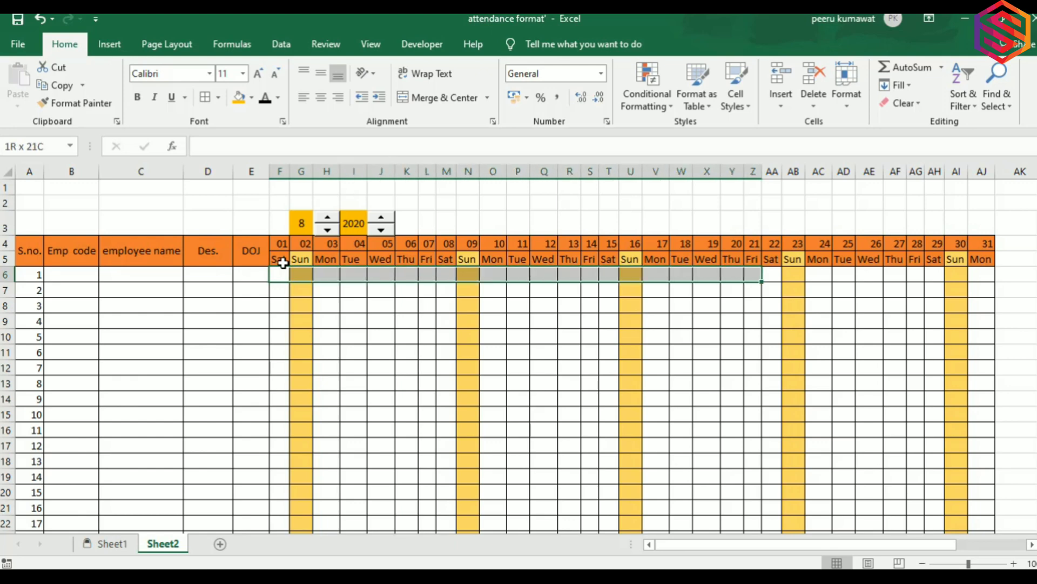
key(ctrl+shift+Down)
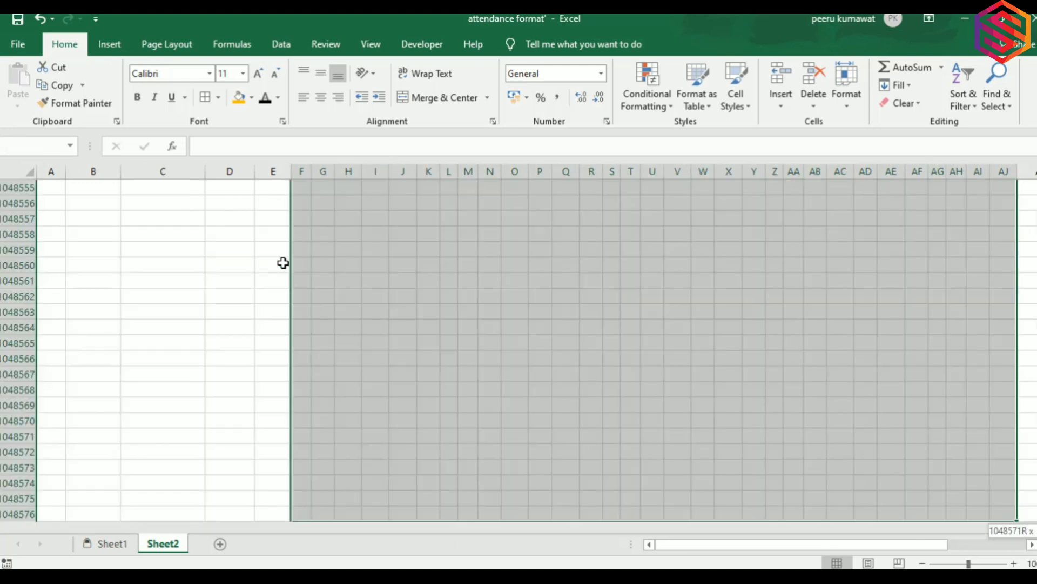
key(ctrl+shift+Up)
key(shift+Down)
key(shift+Down)
key(shift+Down)
key(shift+Down)
key(shift+Down)
key(shift+Down)
key(shift+Down)
key(shift+Down)
key(shift+Down)
key(shift+Down)
key(shift+Down)
key(shift+Down)
key(shift+Down)
key(shift+Down)
key(shift+Down)
key(shift+Down)
key(shift+Down)
key(shift+Down)
key(shift+Down)
key(shift+Down)
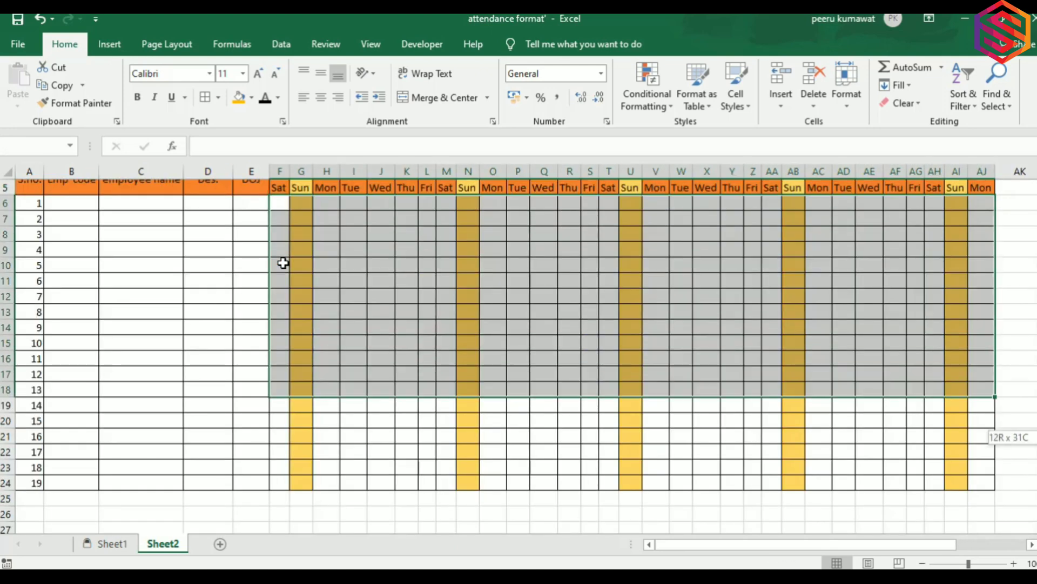
key(shift+Up)
key(shift+Up)
key(shift+Up)
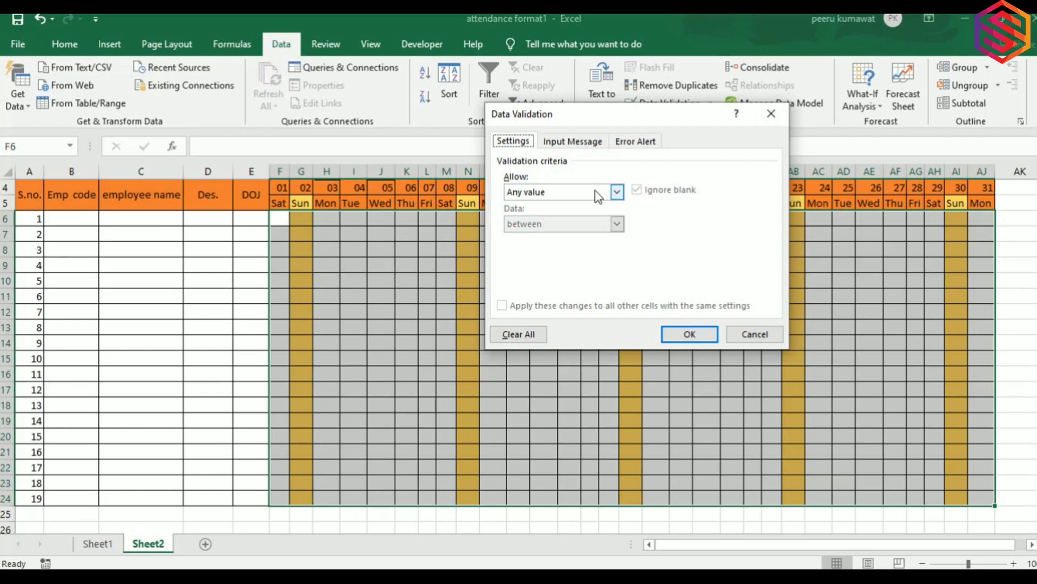
Set Data Validation to List with source P,A,P/L,P/A,OFF,H,CL,EL,SL.
click(615, 191)
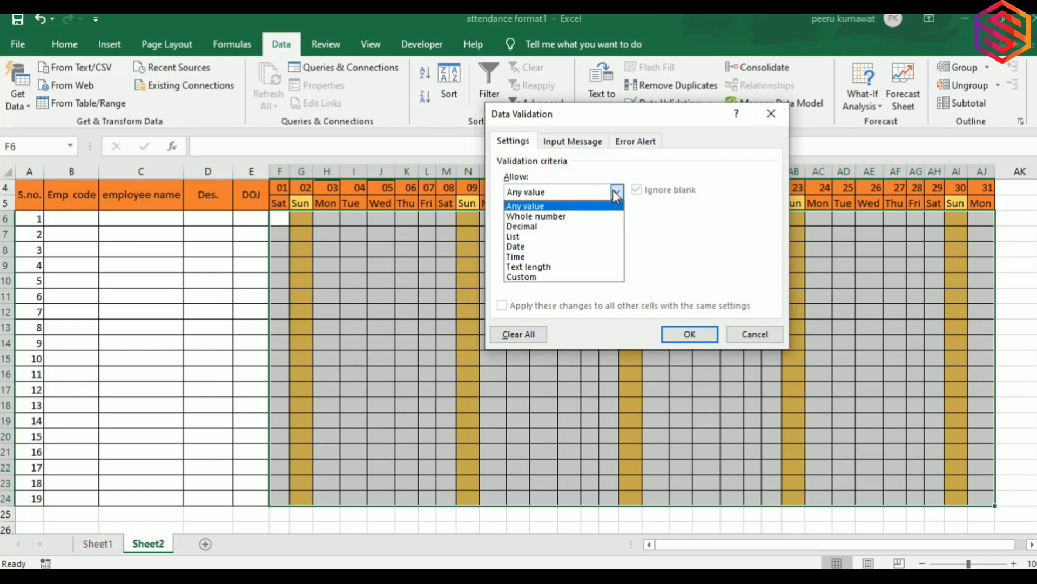
click(539, 237)
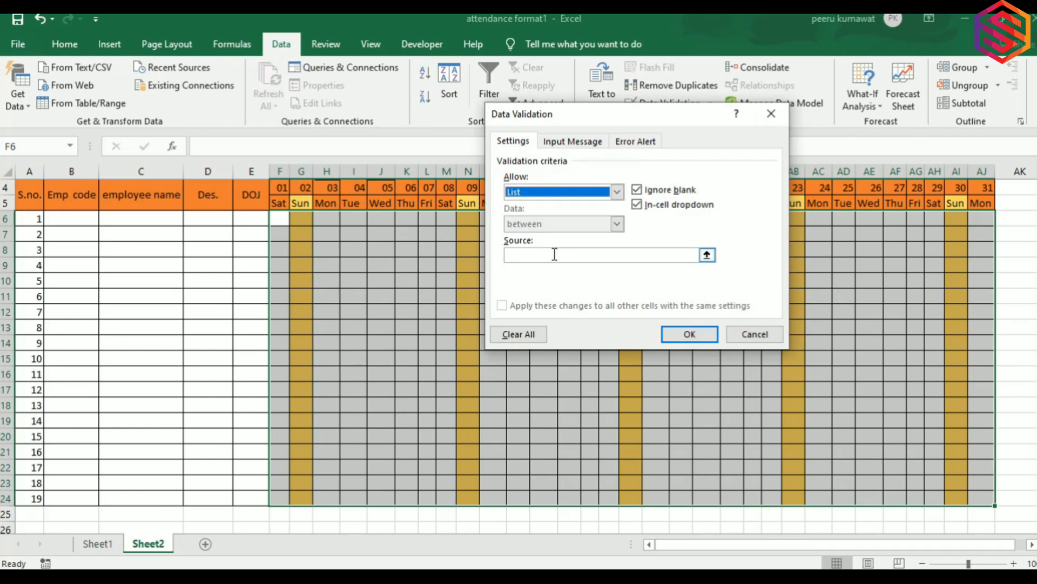
click(555, 254)
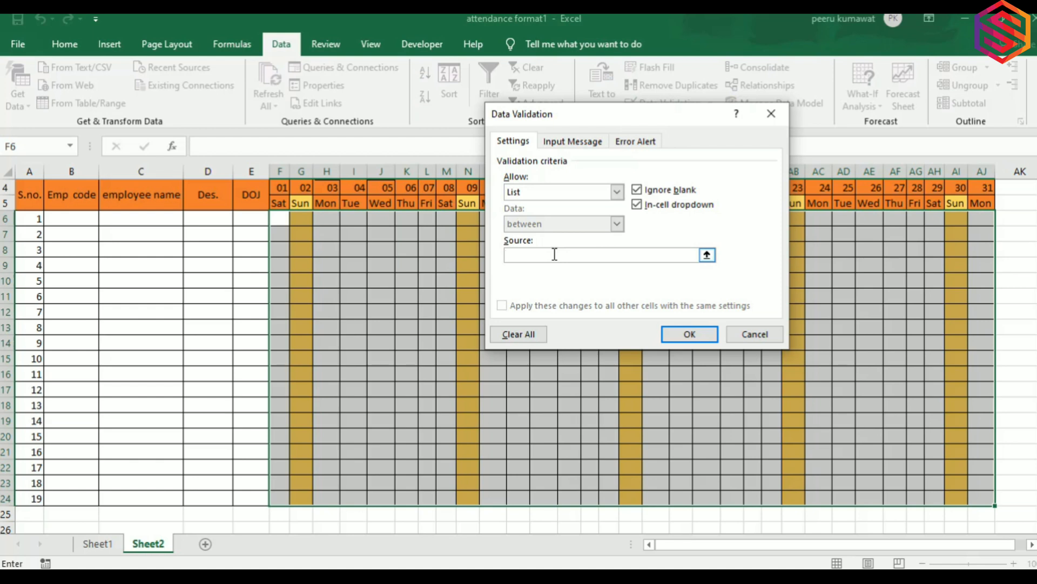
text(P,A,P/L,P/A,OFF,H,CL.SC.)
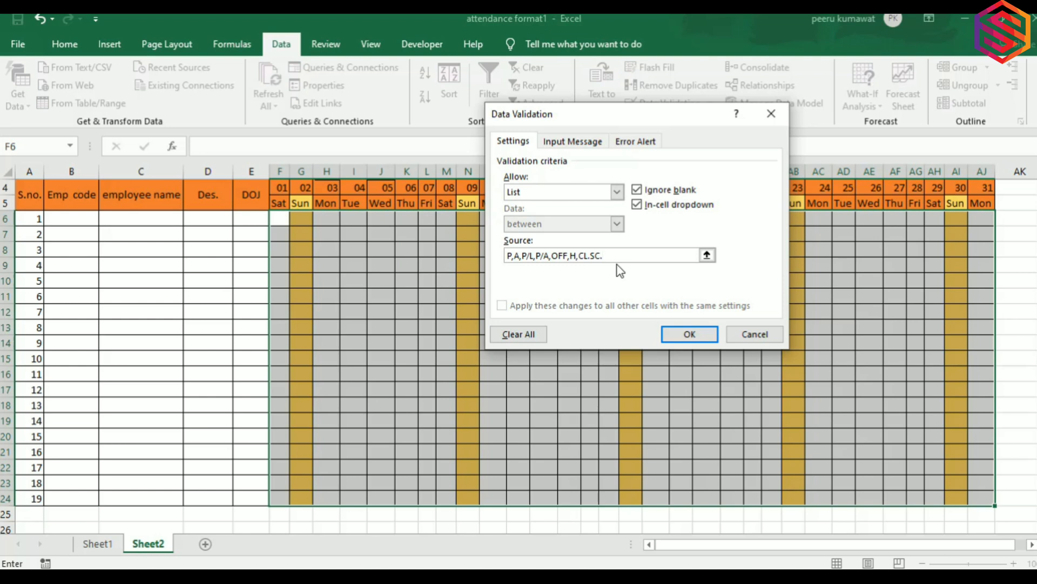
key(BackSpace)
key(BackSpace)
key(BackSpace)
key(BackSpace)
text(,EL,SL,)
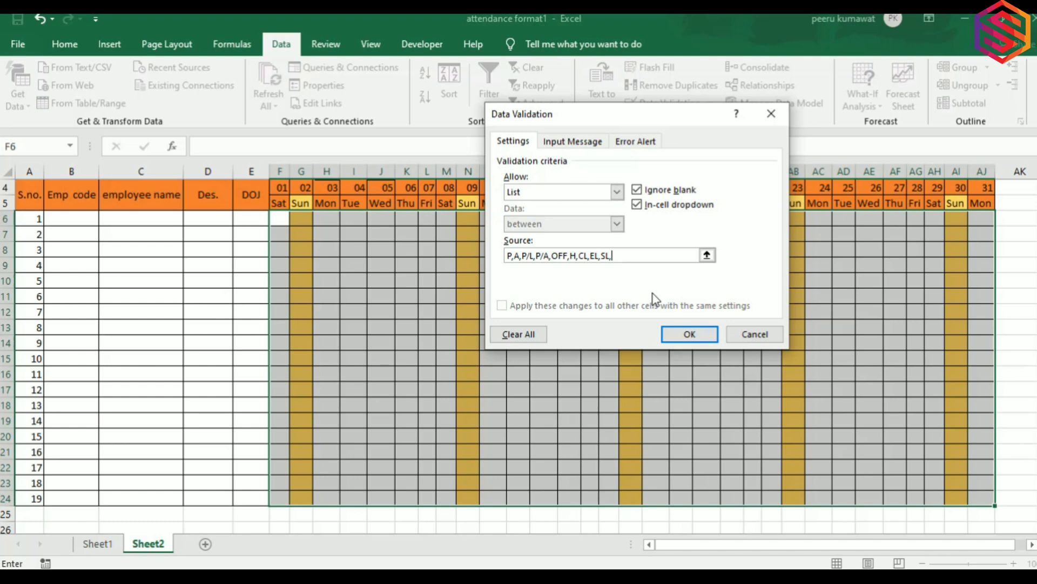
Apply the P, A, P/L, P/A, OFF, H, CL, EL, SL list validation to F6:AJ24.
click(677, 335)
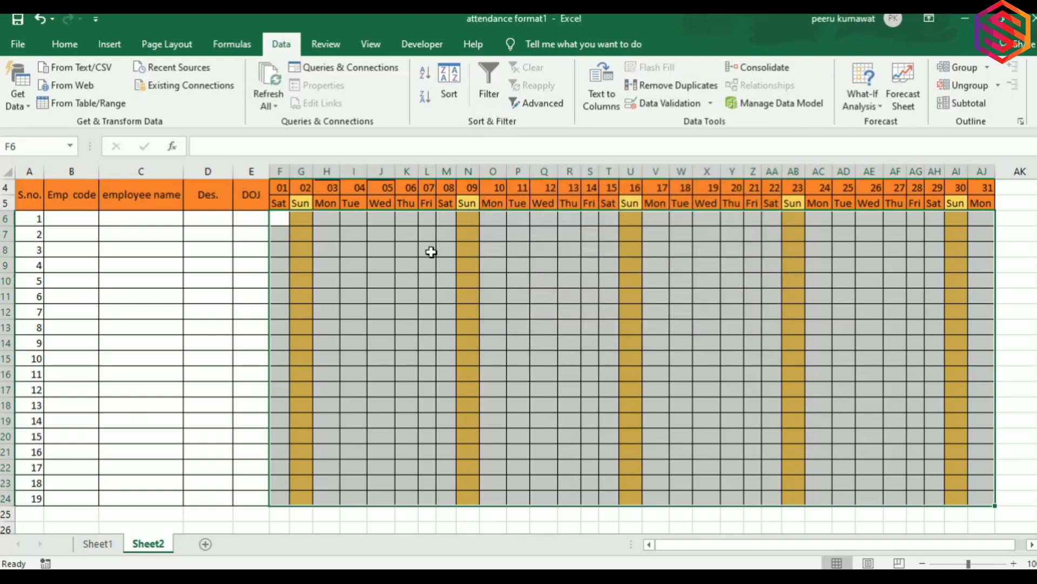
Set F6 to code P from its dropdown, replacing a first pick of A.
click(342, 260)
click(297, 222)
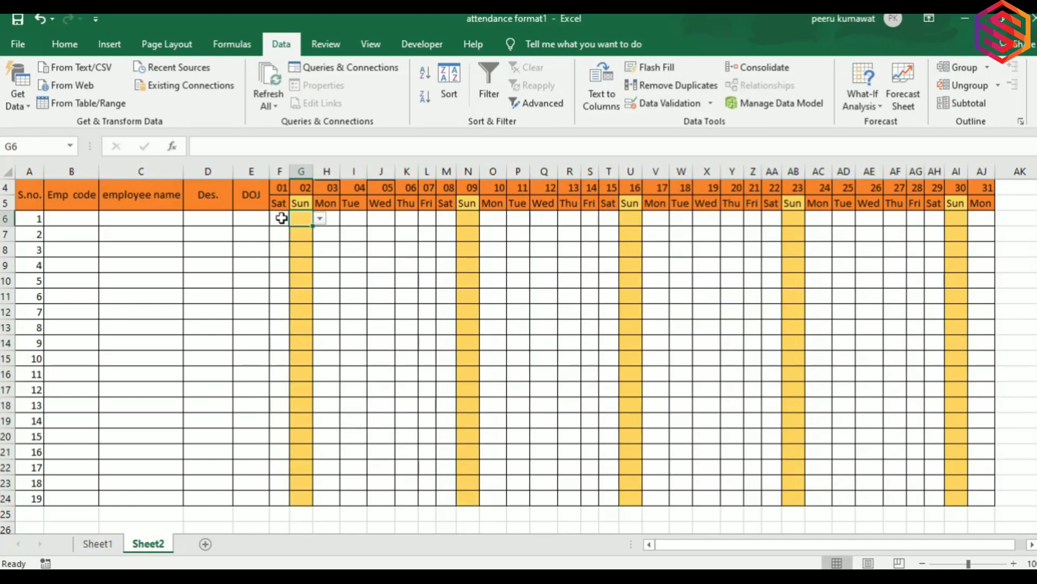
key(Left)
click(296, 219)
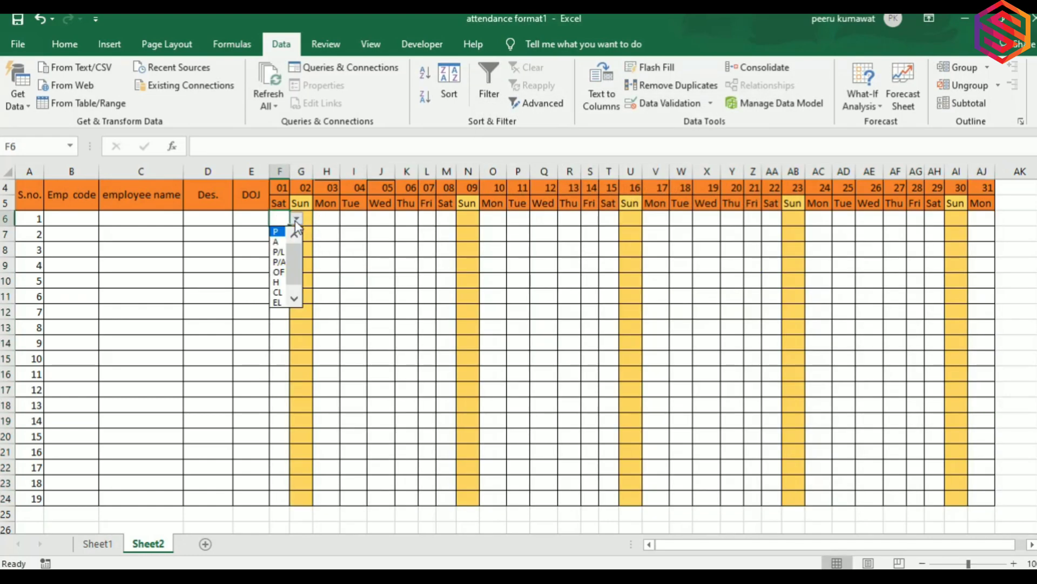
click(277, 242)
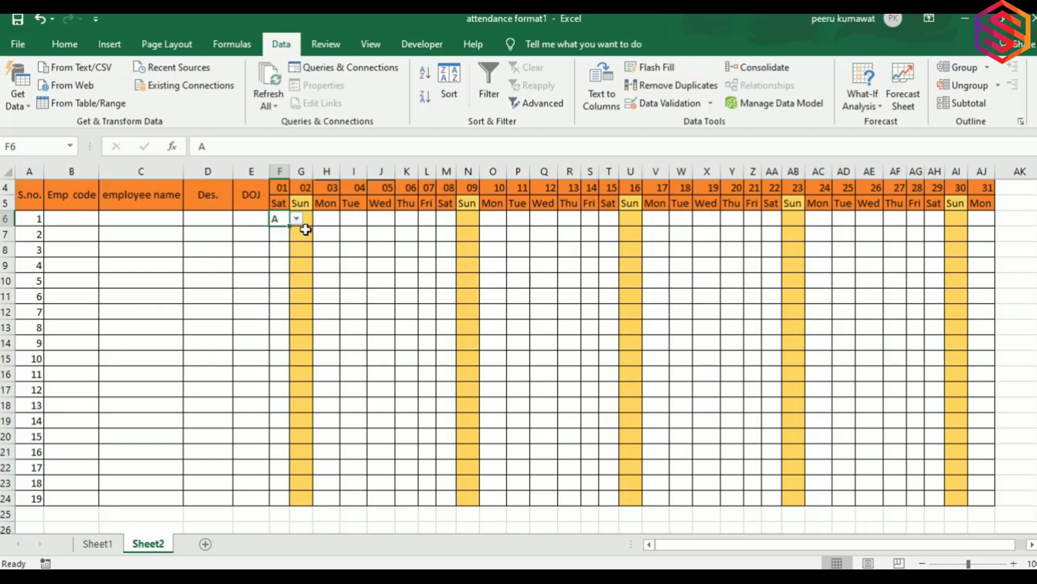
key(shift+Right)
key(shift+Right)
key(shift+Right)
key(shift+Right)
key(shift+Right)
key(shift+Right)
key(shift+Right)
key(shift+Right)
key(shift+Right)
key(shift+Right)
key(shift+Right)
key(shift+Right)
key(shift+Right)
key(shift+Right)
key(shift+Right)
key(shift+Right)
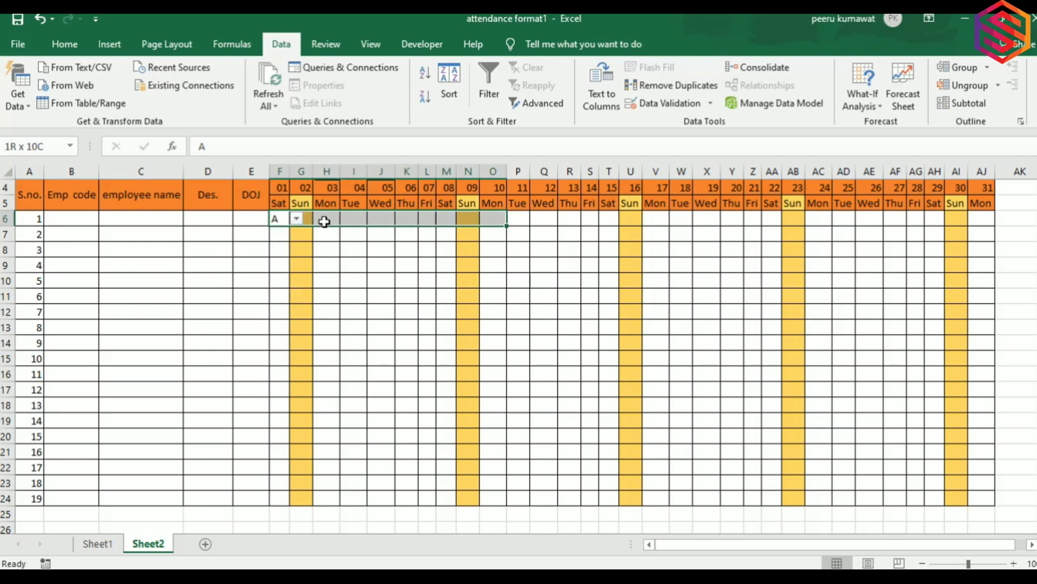
key(Left)
key(Right)
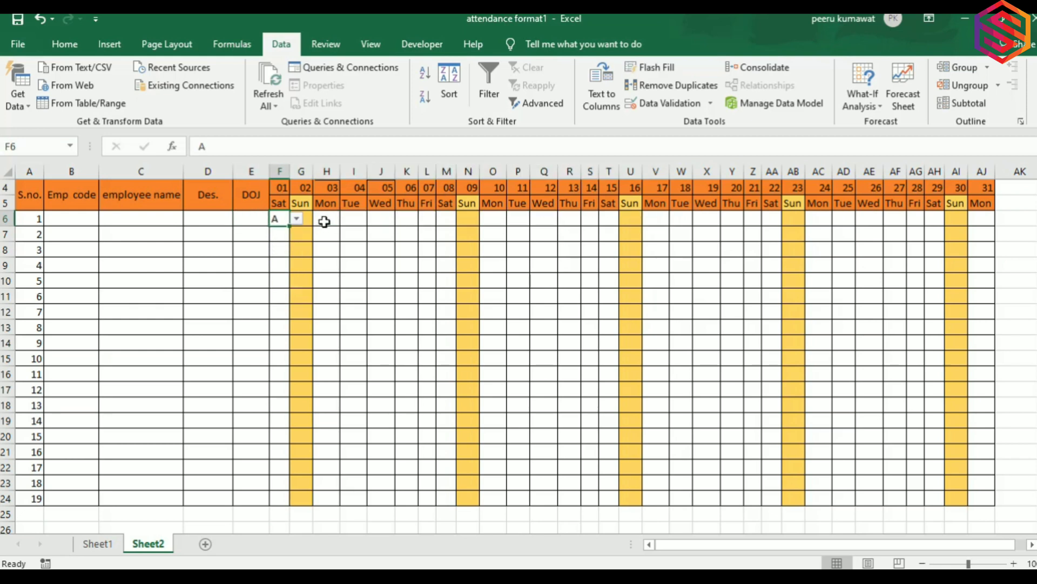
click(297, 219)
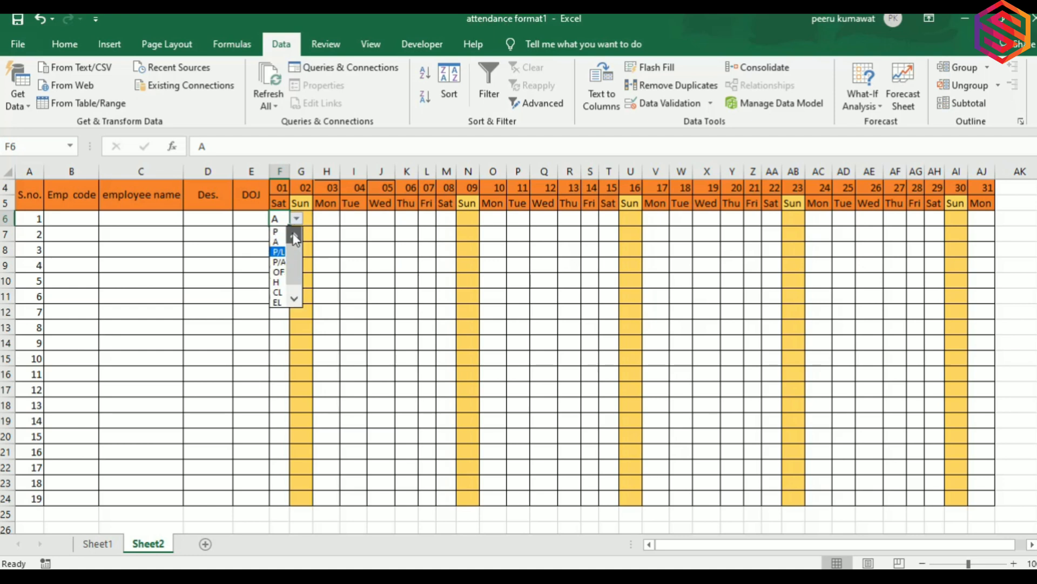
click(273, 231)
Copy P across row 6 to AJ6, then down through row 24.
key(shift+Right)
key(shift+Right)
key(shift+Right)
key(shift+Right)
key(shift+Right)
key(shift+Right)
key(shift+Right)
key(shift+Right)
key(shift+Right)
key(shift+Right)
key(shift+Right)
key(shift+Right)
key(shift+Right)
key(shift+Right)
key(shift+Right)
key(shift+Right)
key(shift+Right)
key(shift+Right)
key(shift+Right)
key(shift+Right)
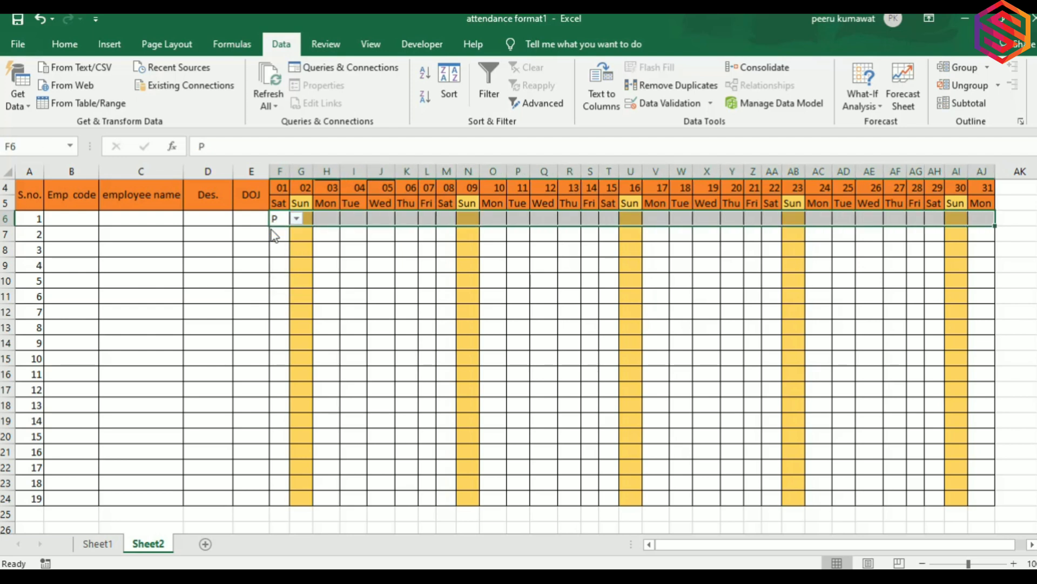
key(ctrl+r)
key(ctrl+q)
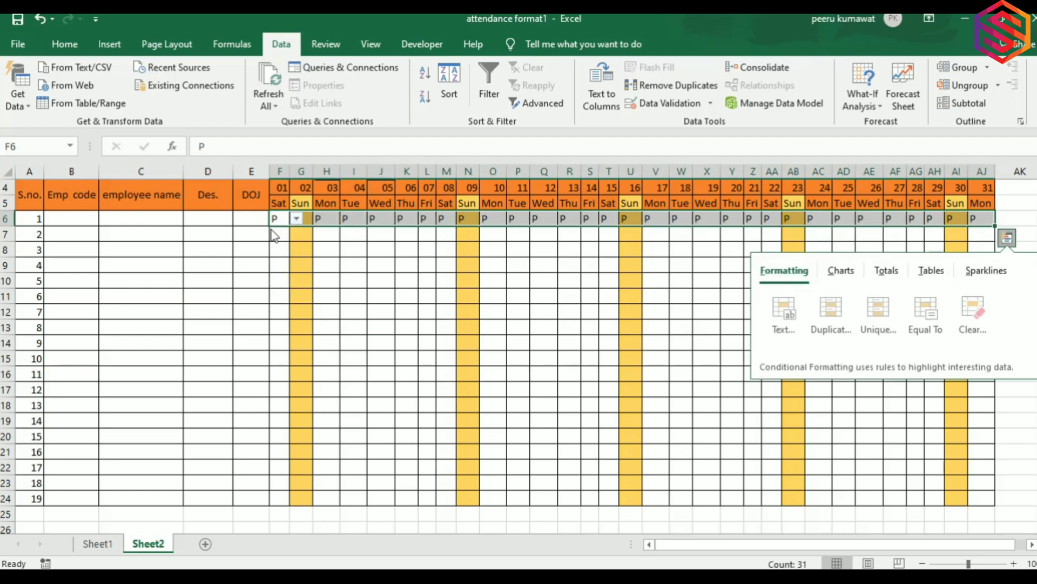
key(Escape)
key(shift+Down)
key(shift+Down)
key(shift+Down)
key(shift+Down)
key(shift+Down)
key(shift+Down)
key(shift+Down)
key(shift+Down)
key(shift+Down)
key(shift+Down)
key(shift+Down)
key(shift+Down)
key(shift+Down)
key(shift+Down)
key(shift+Down)
key(shift+Down)
key(shift+Down)
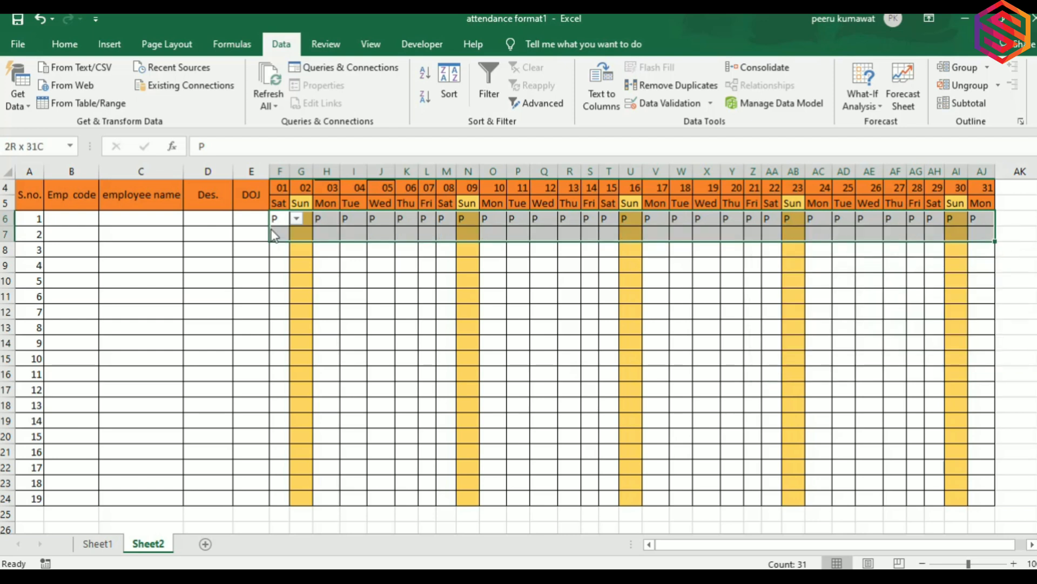
key(shift+Down)
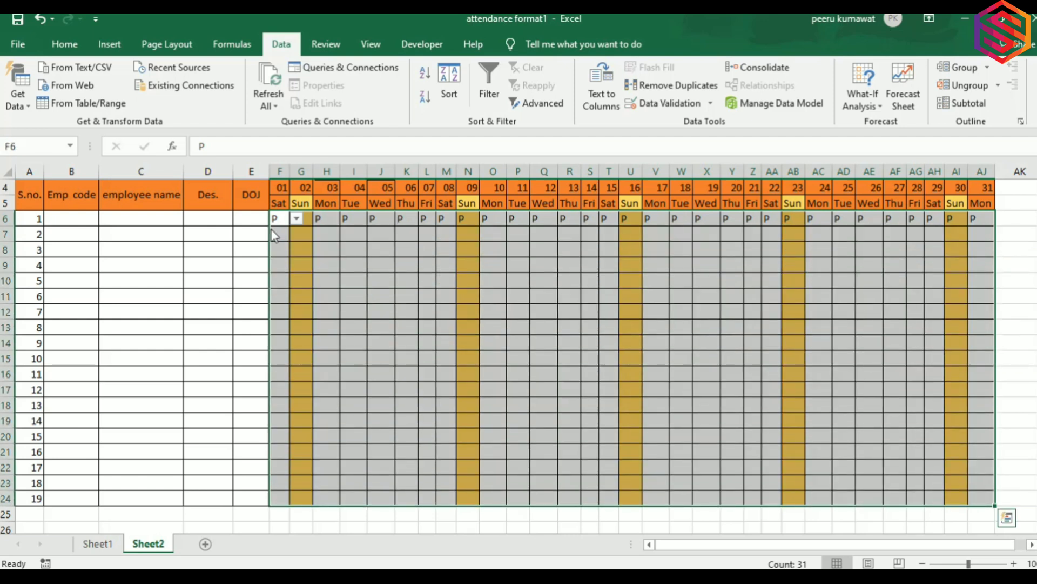
key(ctrl+d)
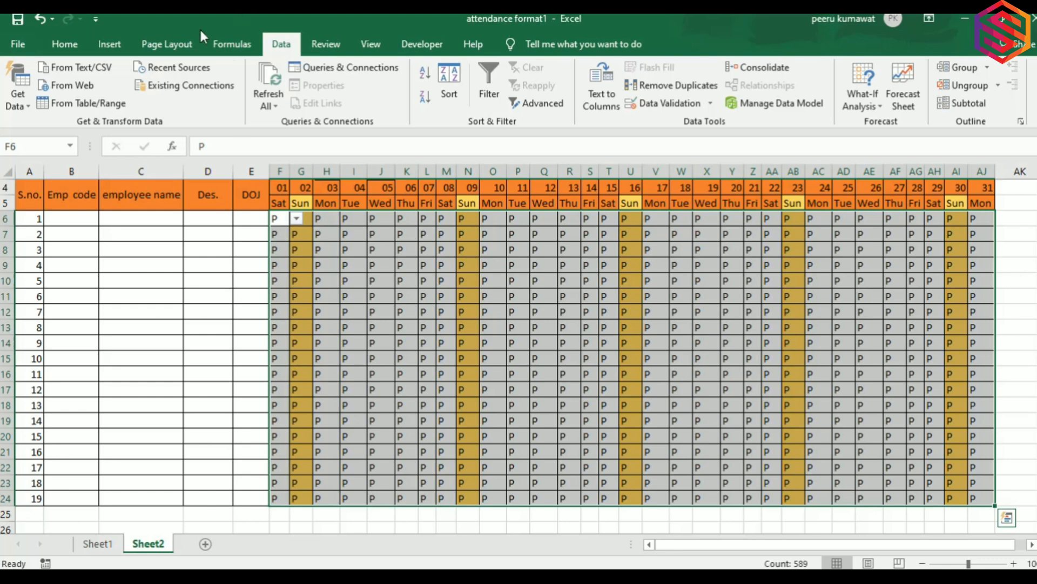
Center-align the P codes in every attendance grid cell.
click(65, 43)
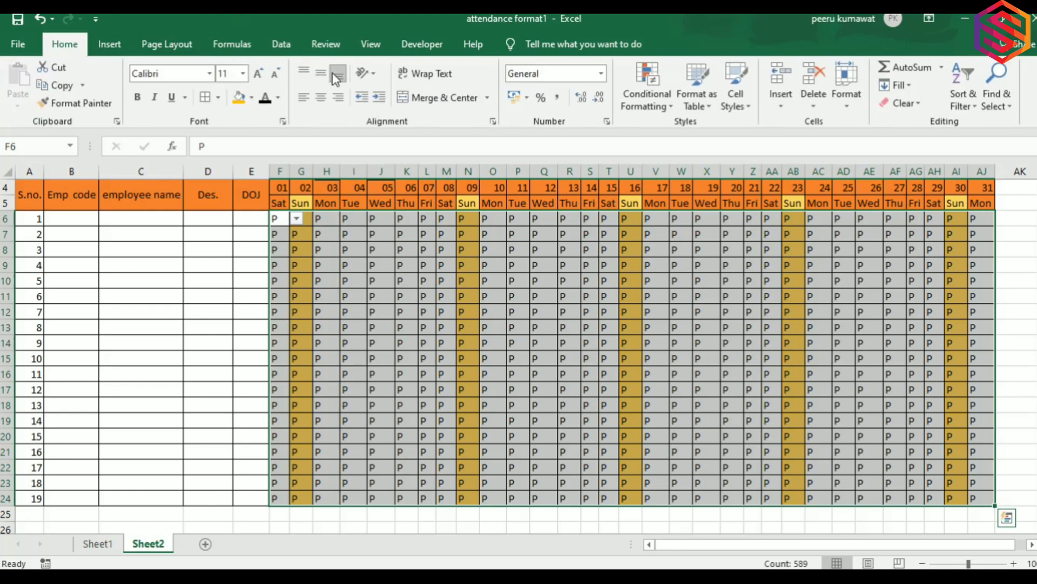
click(323, 97)
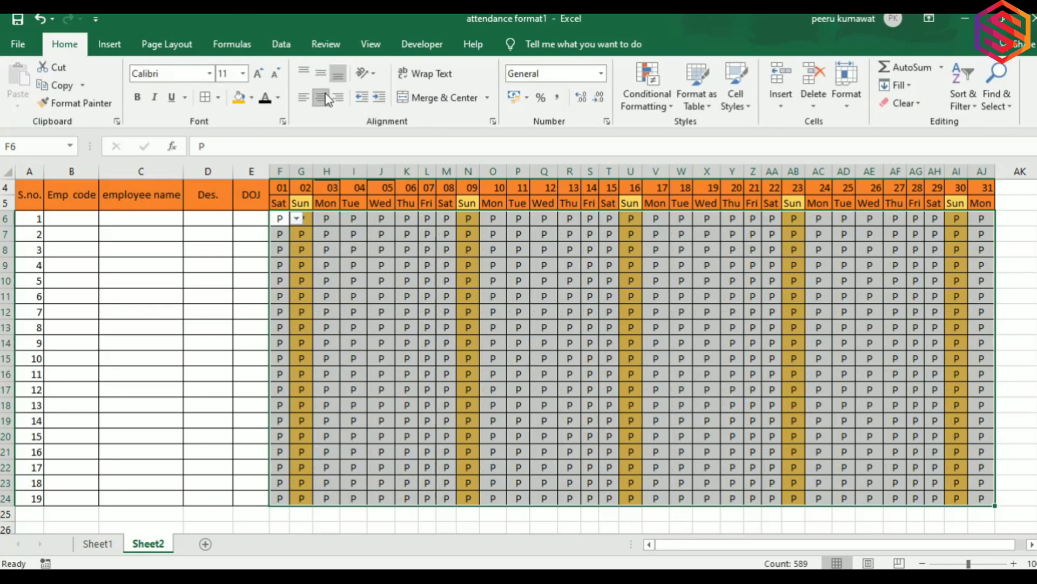
click(354, 268)
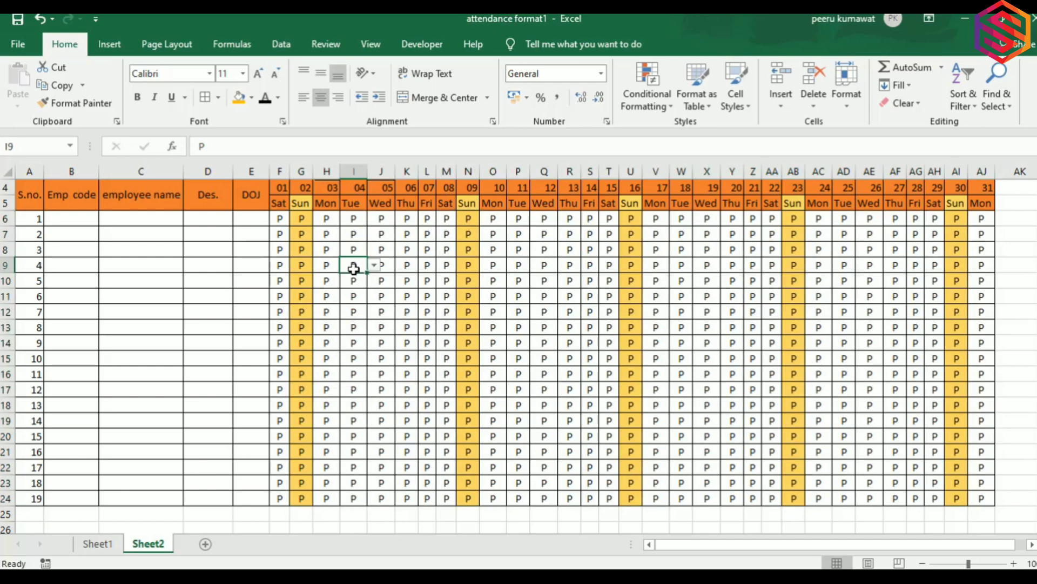
key(Up)
key(Up)
key(Up)
key(Up)
key(Up)
key(Up)
key(Left)
key(Down)
key(Down)
key(Down)
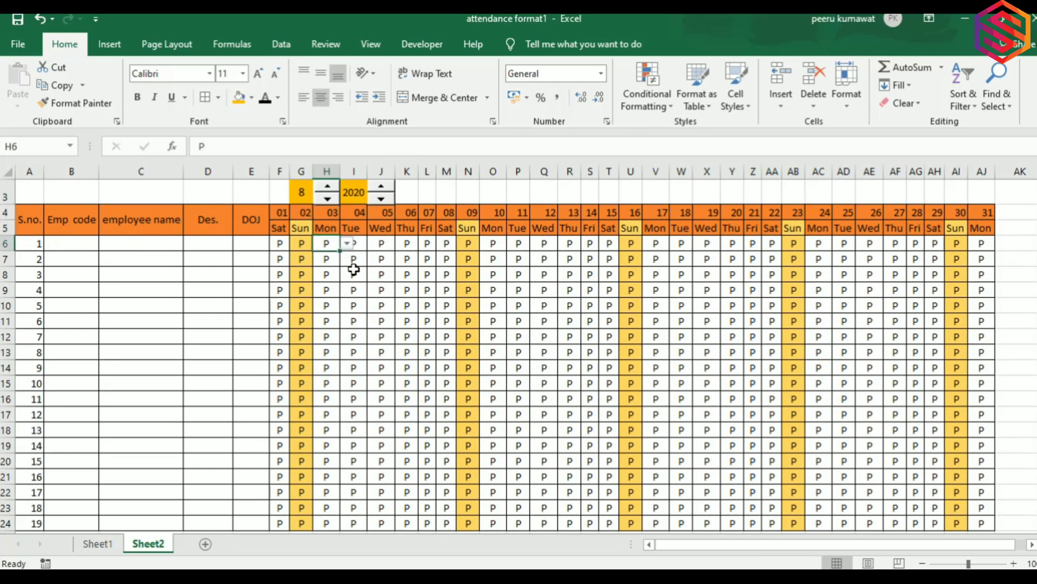
key(Left)
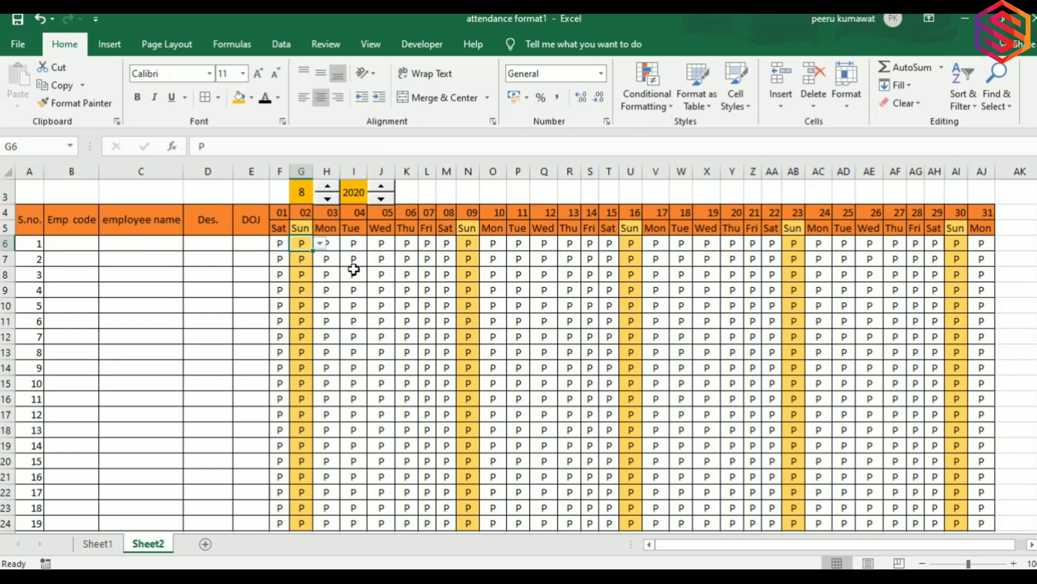
click(321, 245)
Set the first Sunday to OFF and highlight cells containing 'A' with a dark red fill.
click(300, 296)
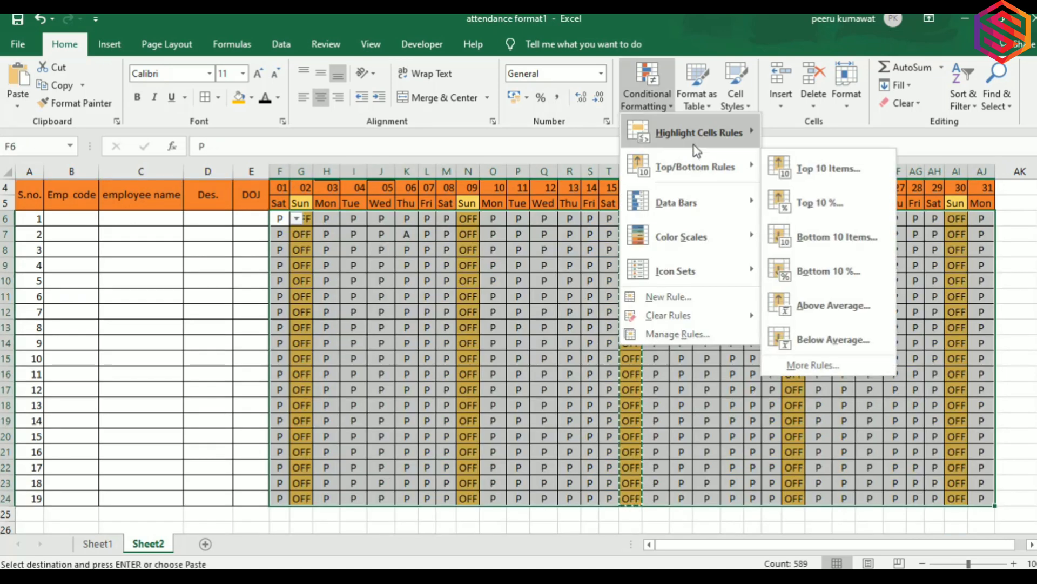
mouse_move(697, 151)
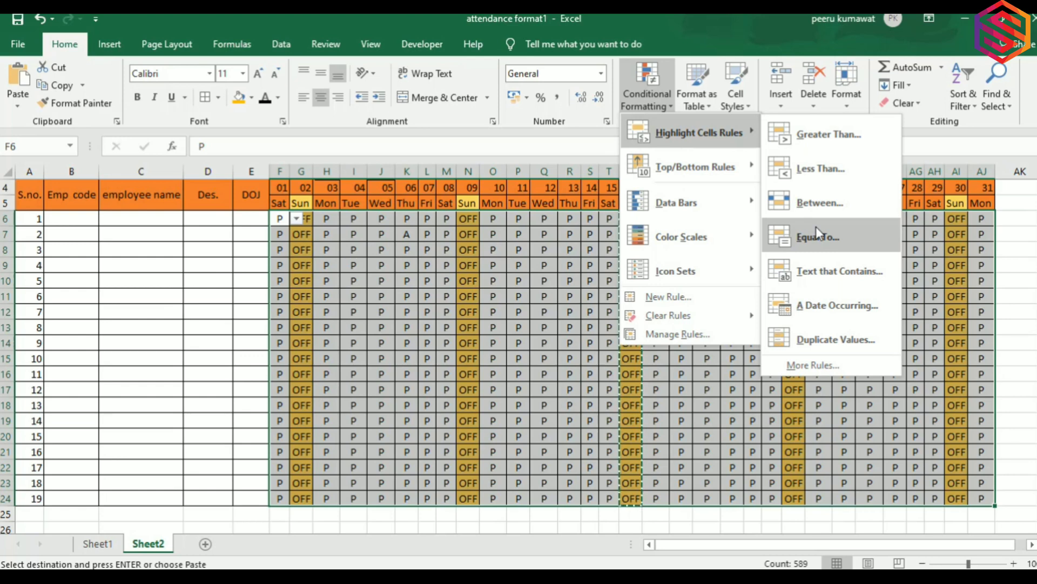
click(818, 266)
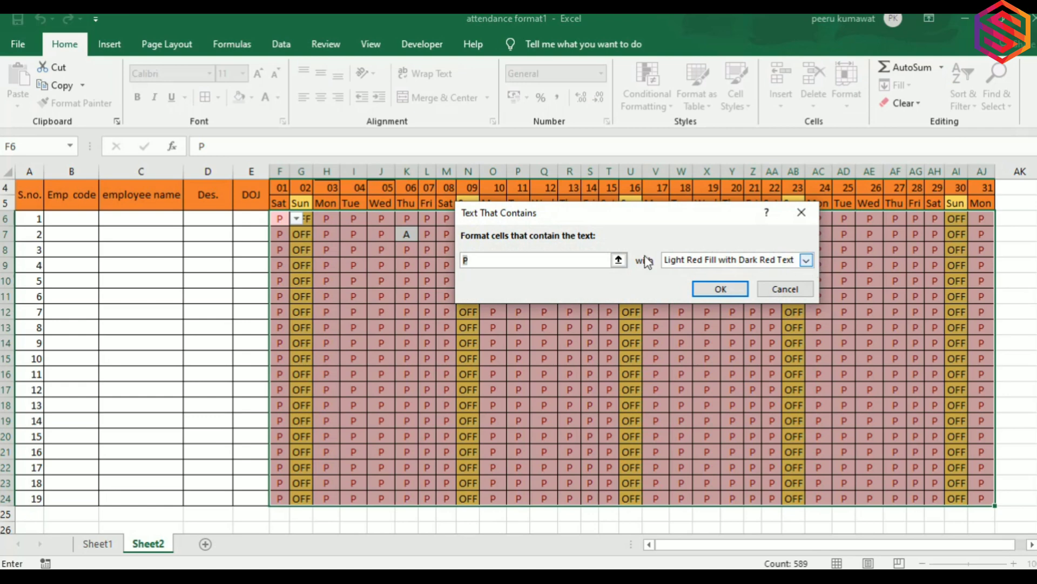
text(A)
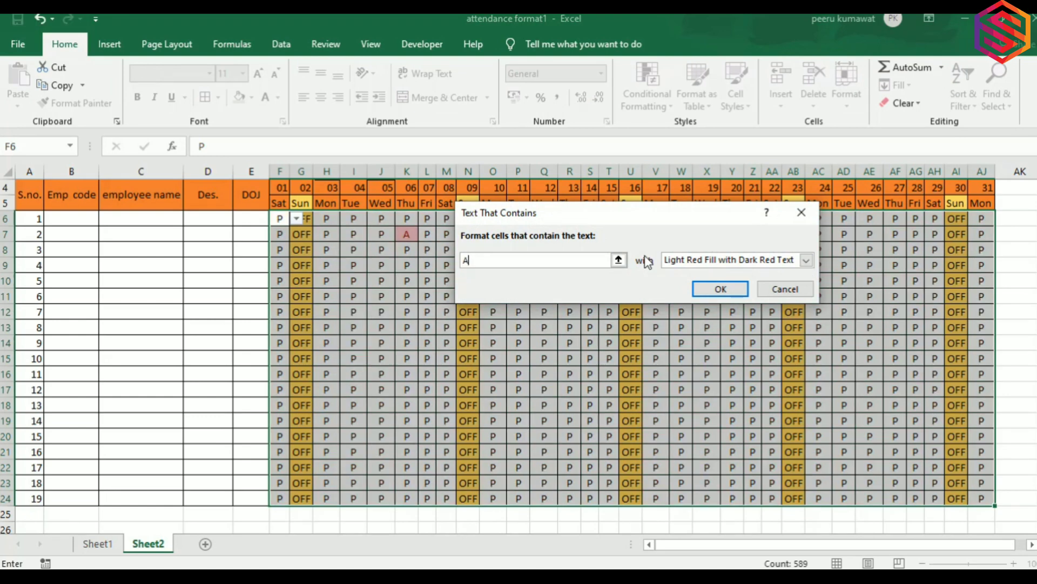
click(735, 260)
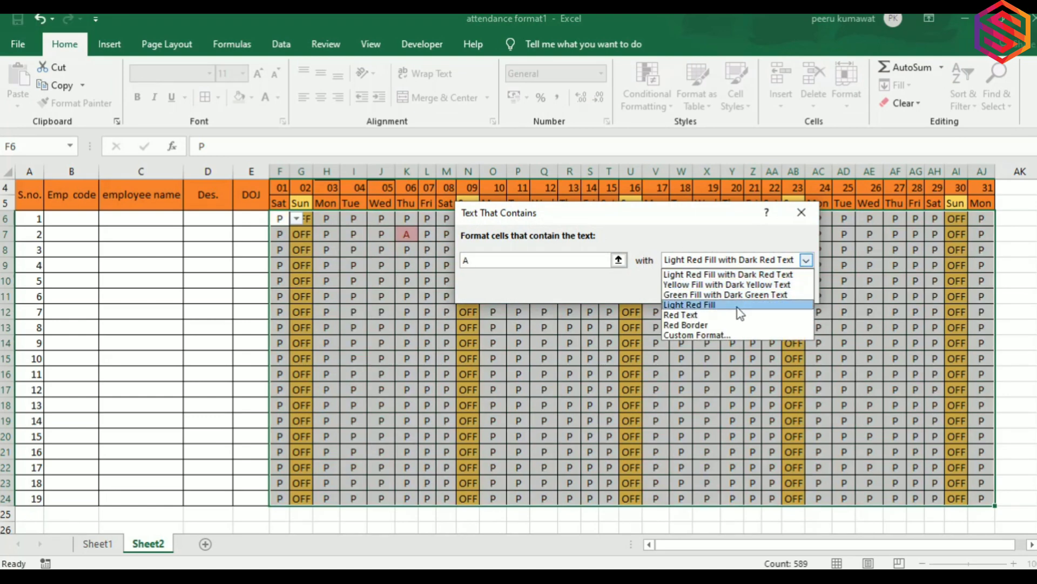
click(722, 335)
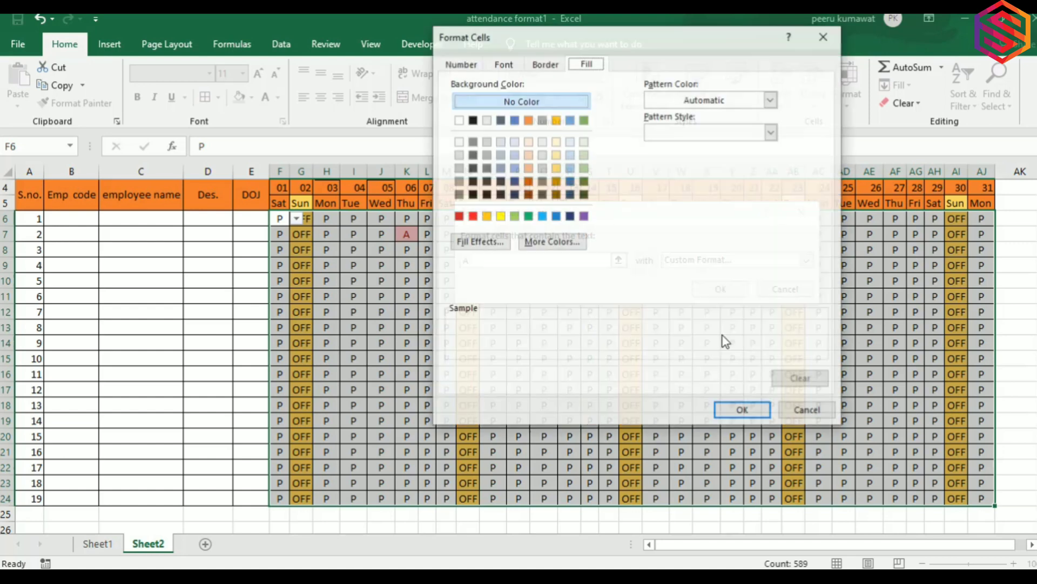
click(462, 218)
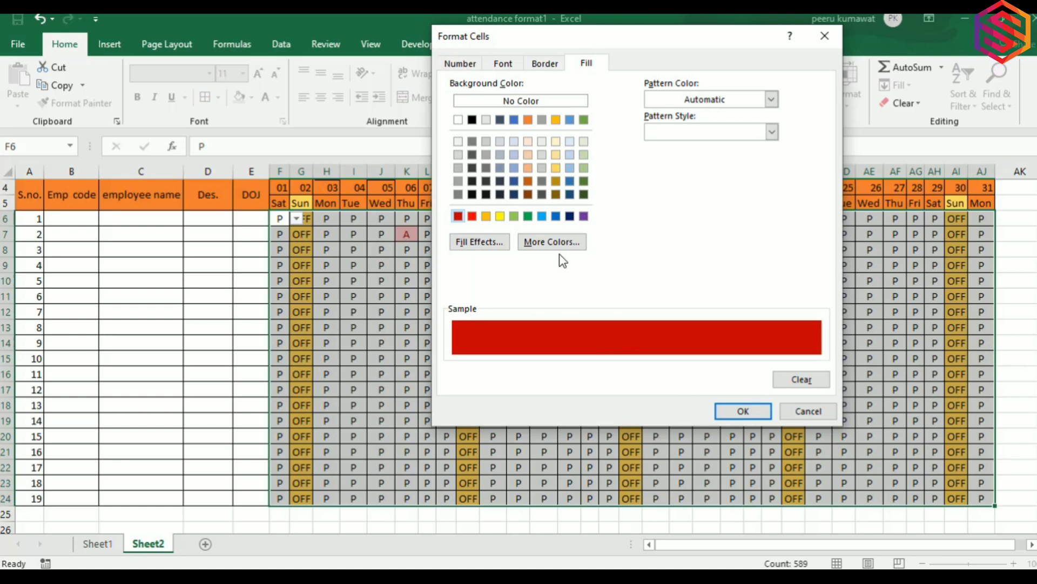
click(743, 412)
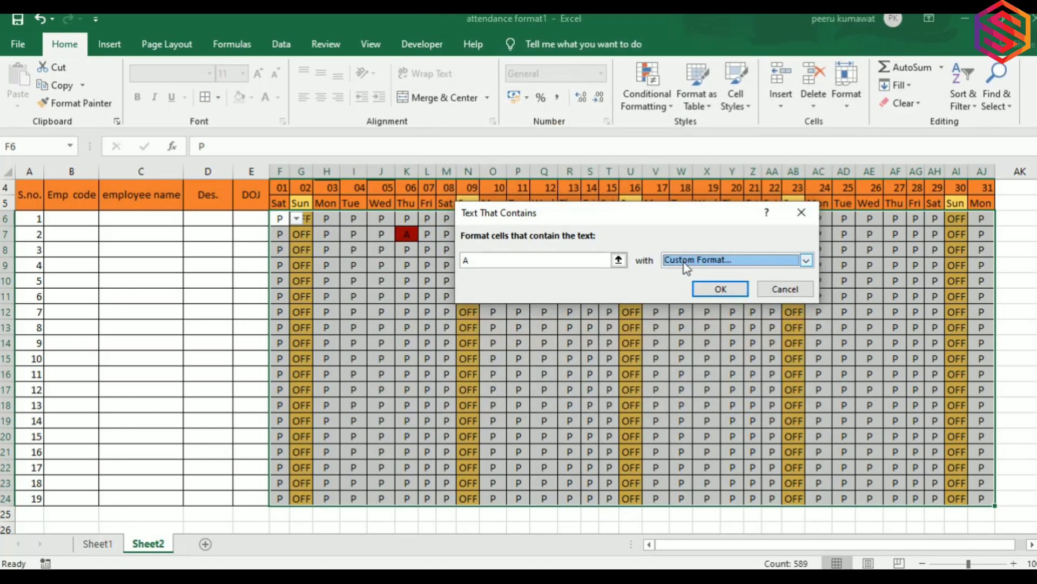
click(703, 289)
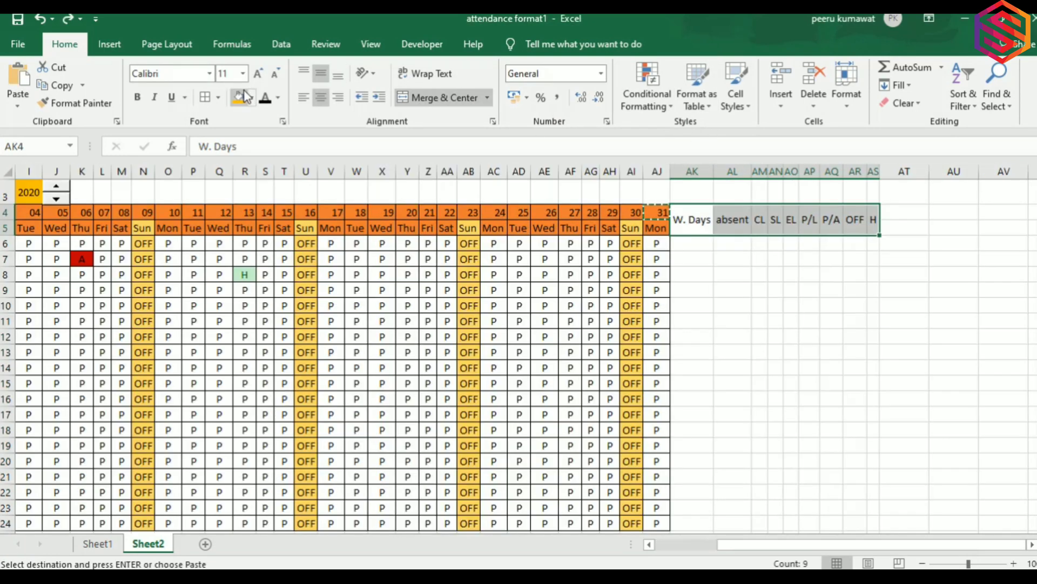
Give the summary headings an orange fill and select them across all columns.
click(238, 98)
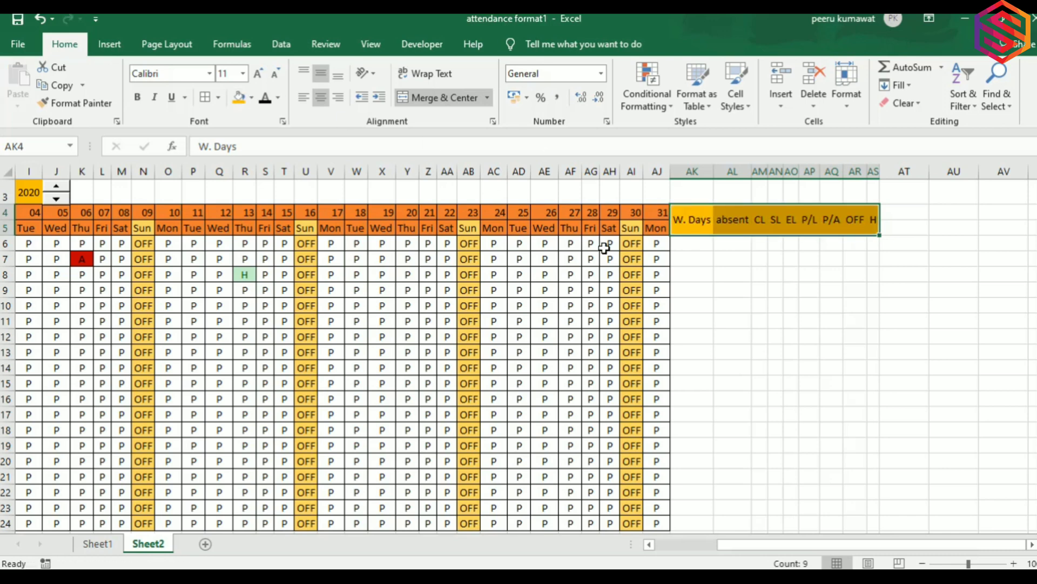
click(747, 300)
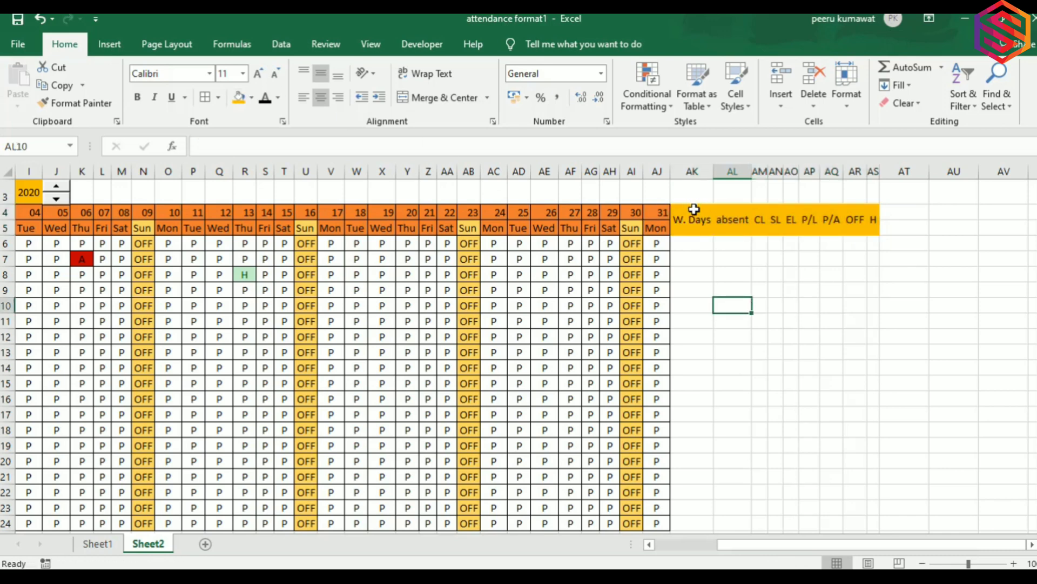
key(Up)
key(Up)
key(Up)
key(Up)
key(Up)
key(Left)
key(shift+Right)
key(shift+Right)
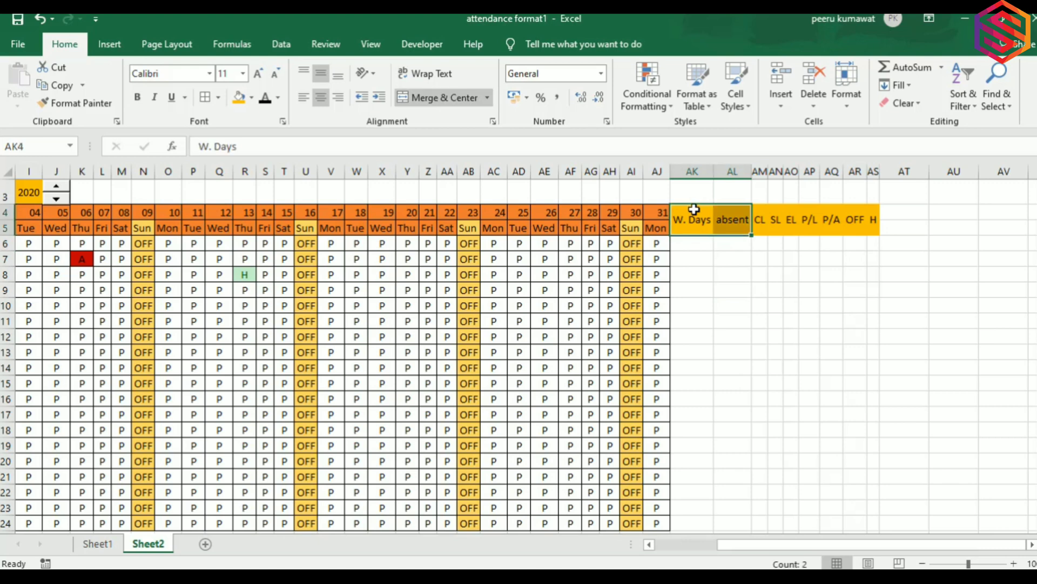
key(shift+Right)
key(shift+Right)
key(shift+Right)
key(shift+Right)
key(shift+Right)
key(shift+Right)
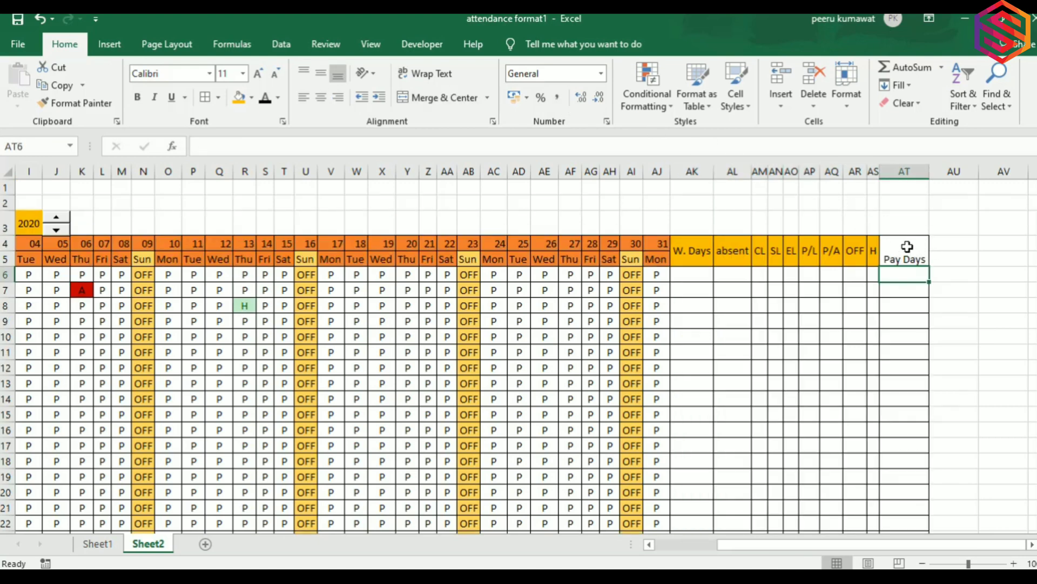
Middle-align the Pay Days heading in its merged AT4:AT5 cell.
click(907, 247)
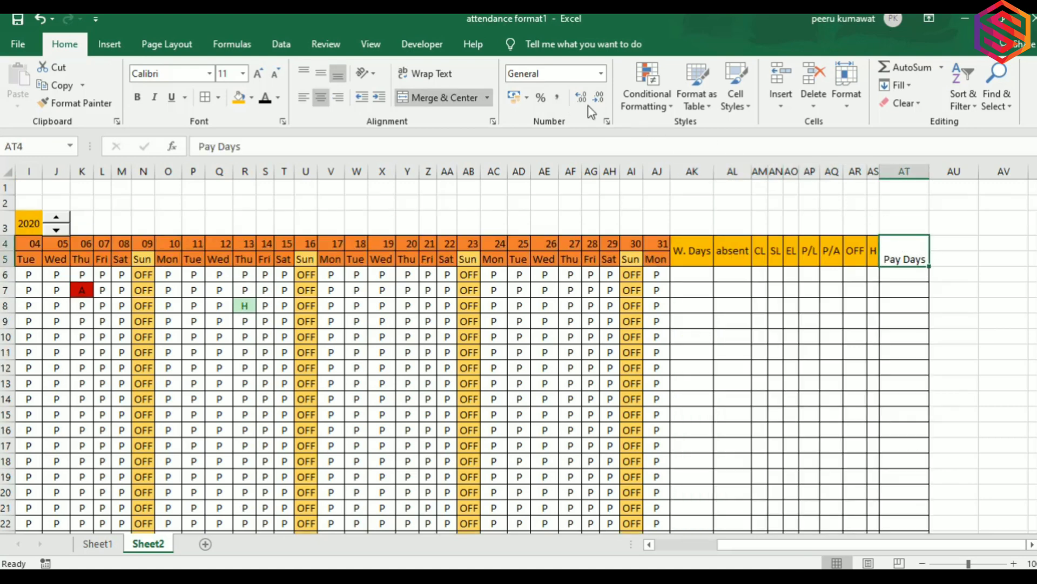
click(326, 76)
click(776, 288)
click(834, 271)
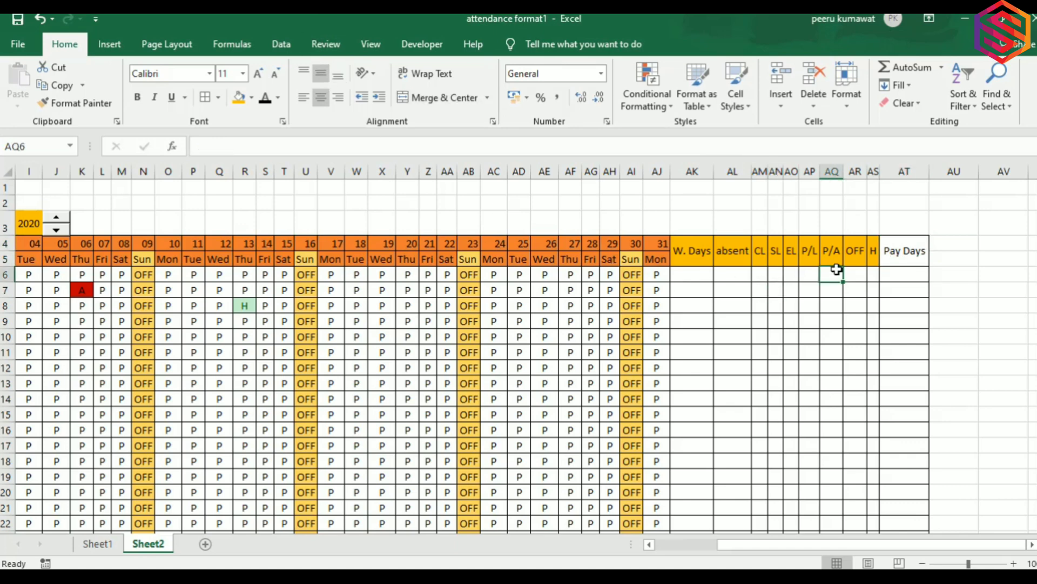
click(686, 263)
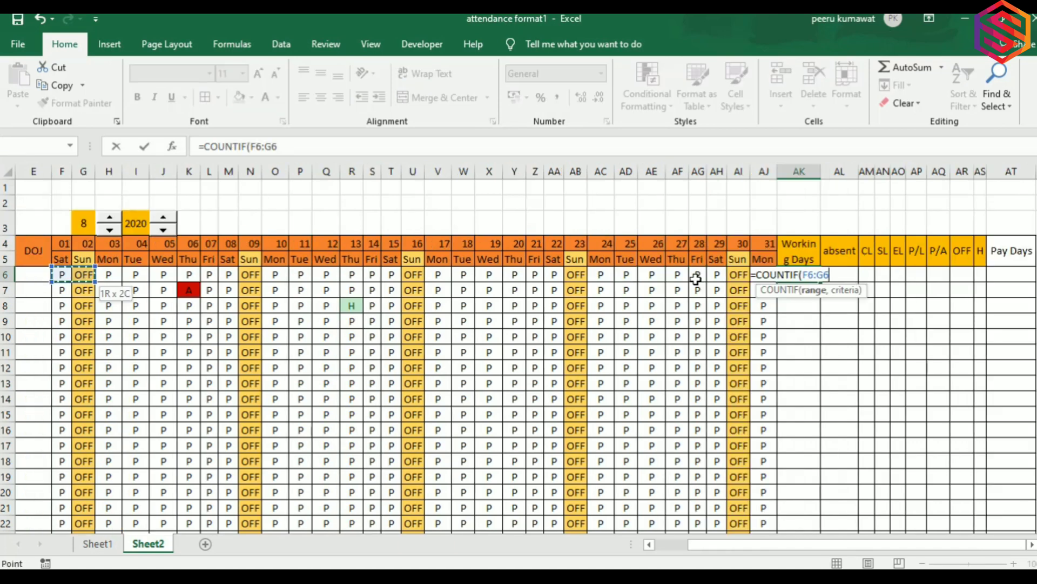
Enter =COUNTIF(F6:AJ6,"p") in AK6 to count employee 1's working days.
drag(690, 280, 696, 279)
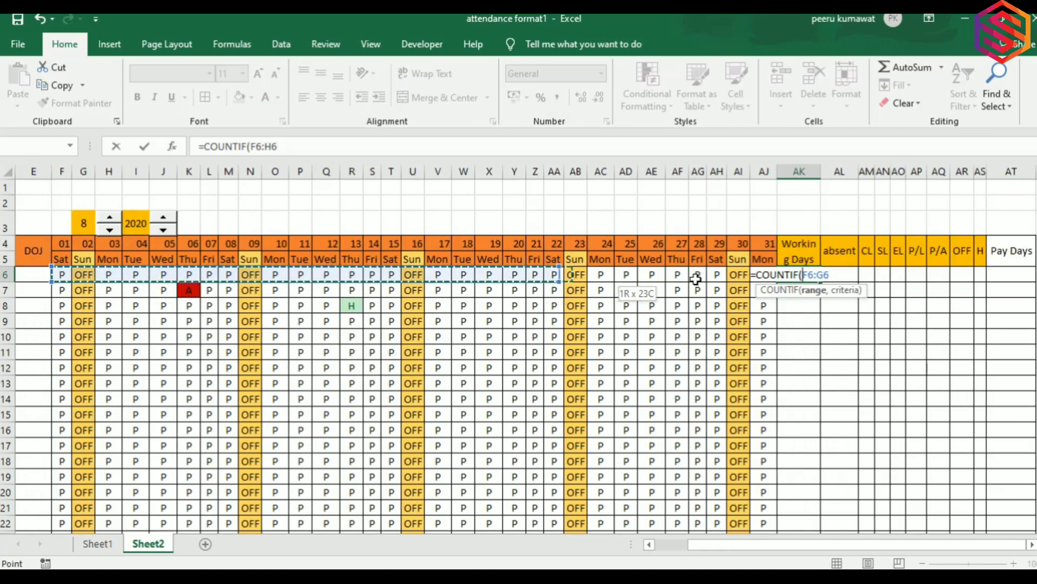
key(shift+Right)
key(shift+Right)
key(shift+Right)
key(shift+Right)
key(shift+Right)
key(shift+Right)
key(shift+Right)
key(shift+Right)
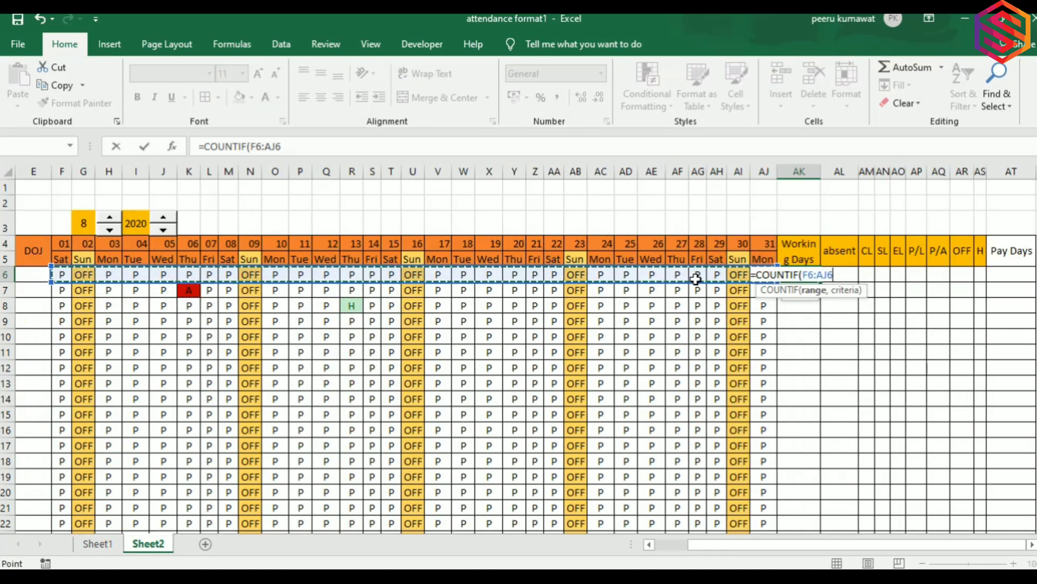
text(,"p)
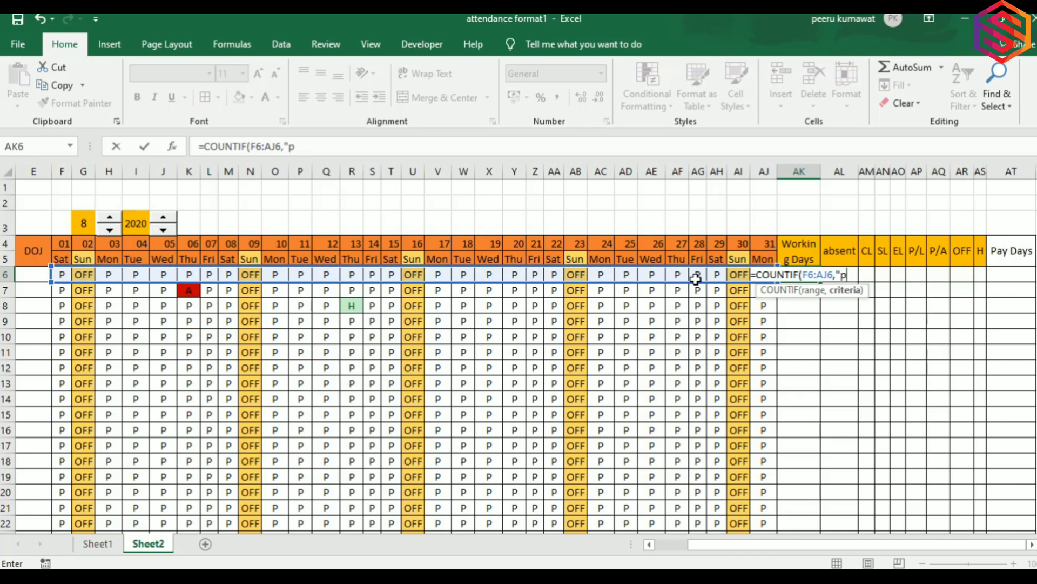
text(")
key(Return)
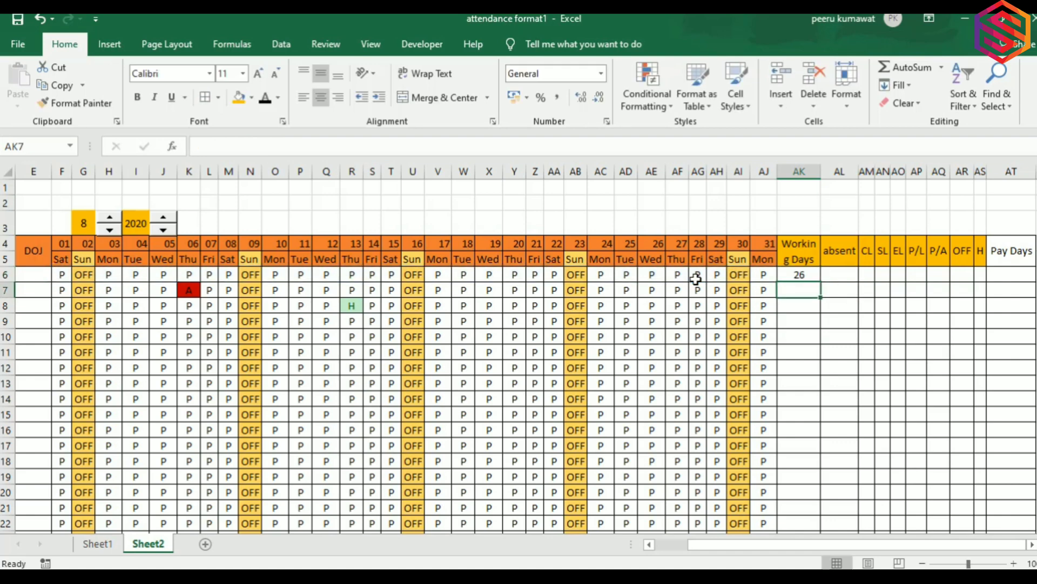
key(Right)
Fill the working-days formula down AK6:AK24, showing 26 or 25 per employee.
key(Left)
key(Up)
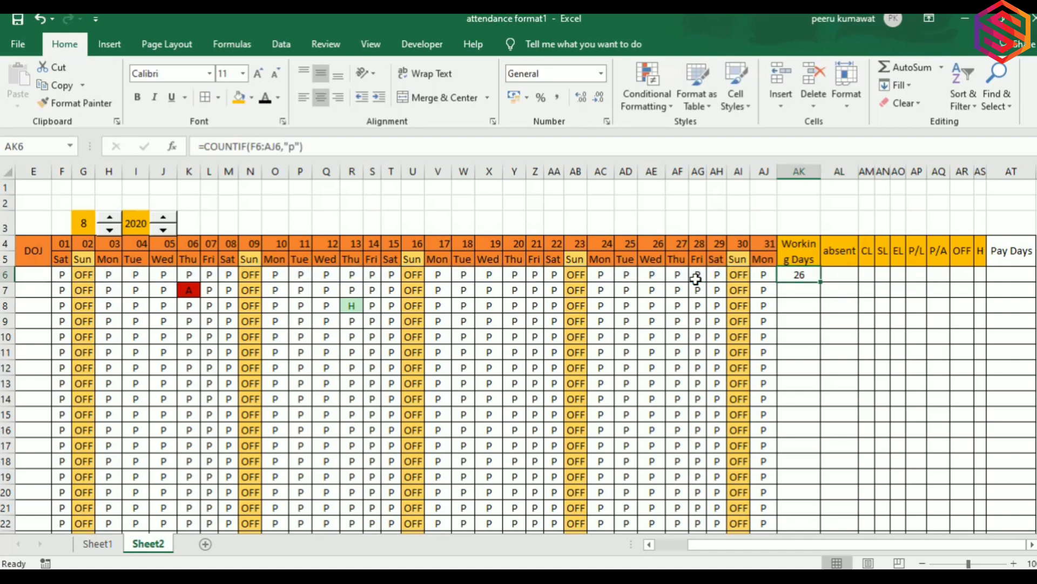
key(Left)
key(ctrl+Down)
key(Down)
key(Down)
key(Up)
key(Up)
key(Right)
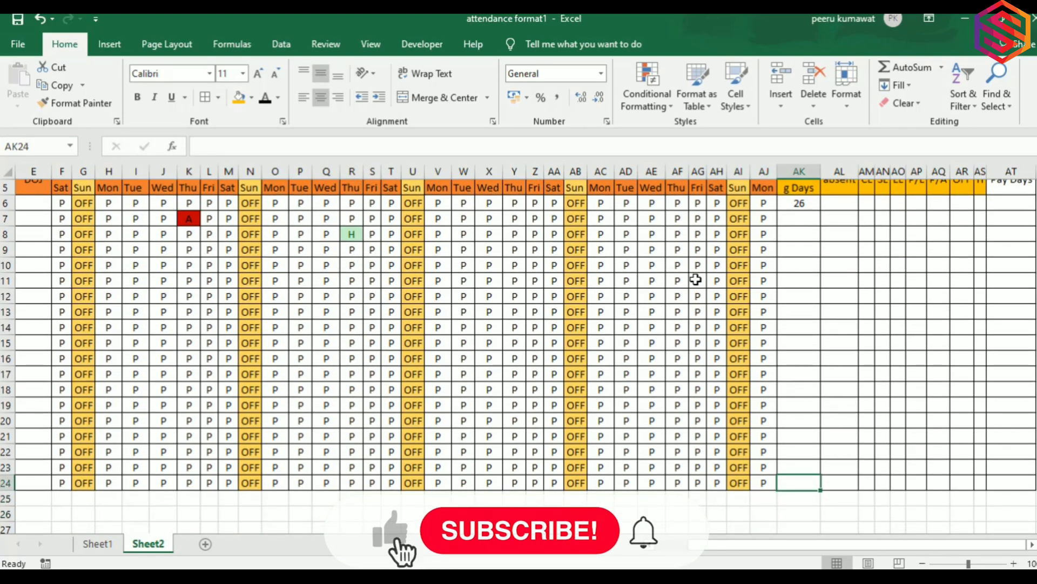
key(ctrl+shift+Up)
key(ctrl+d)
key(Up)
key(Up)
key(Up)
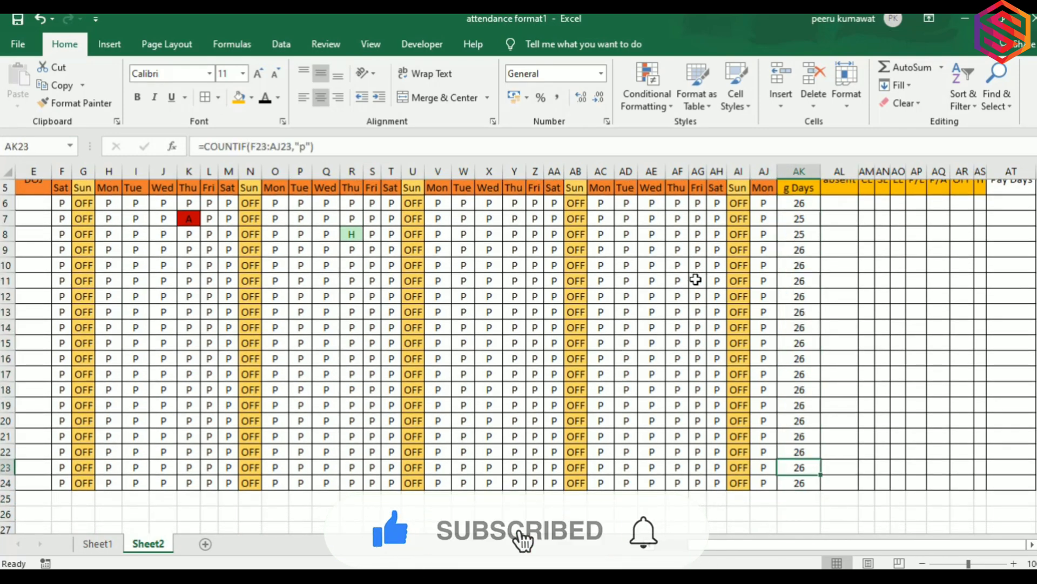
key(ctrl+Up)
key(Up)
key(Up)
key(Right)
key(Down)
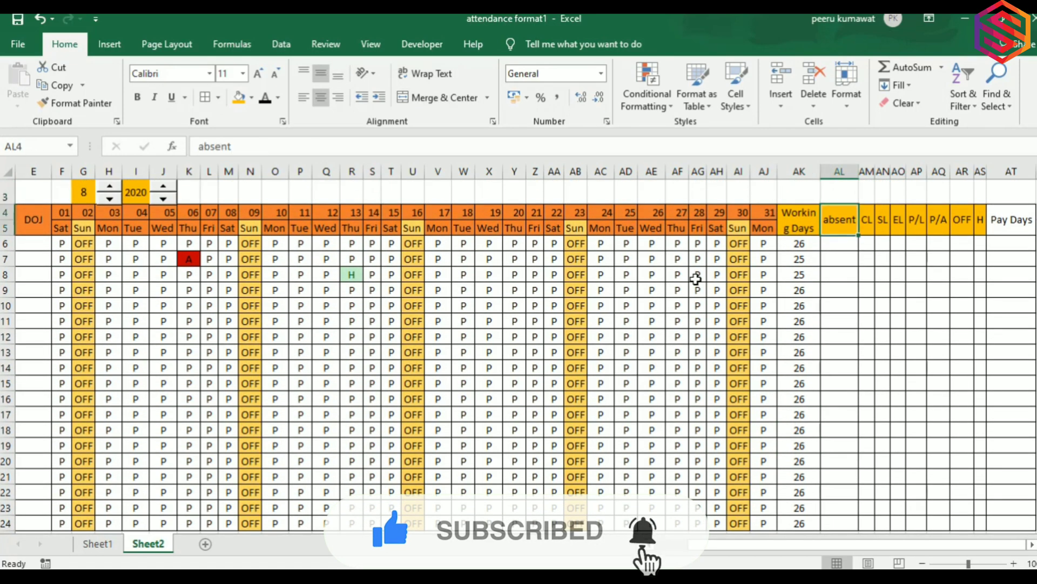
key(Down)
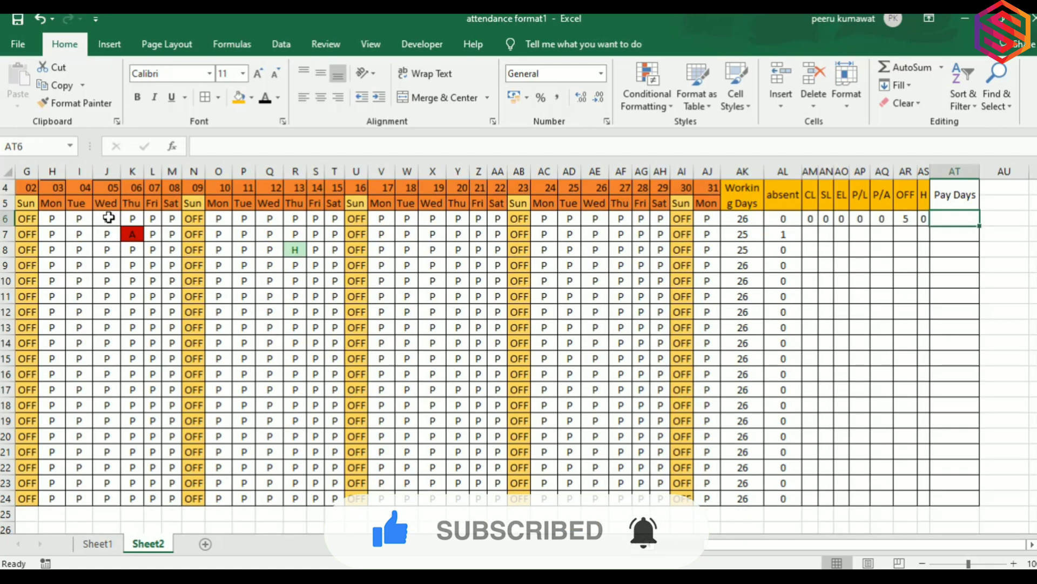
Append /2 to AQ6 so it reads =COUNTIF(F6:AJ6,"P/A")/2, counting half days.
key(Left)
key(Left)
key(Left)
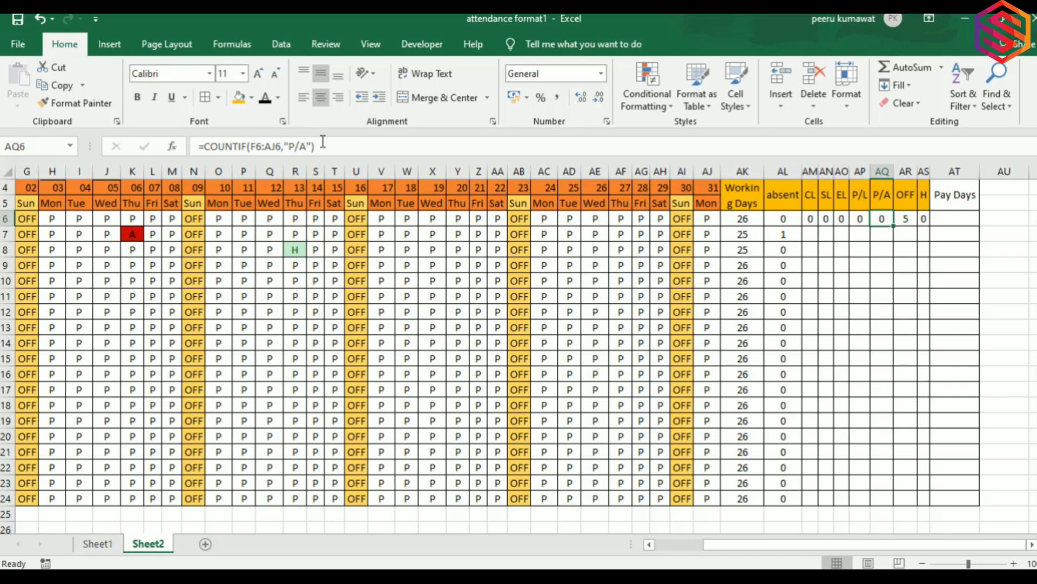
click(205, 146)
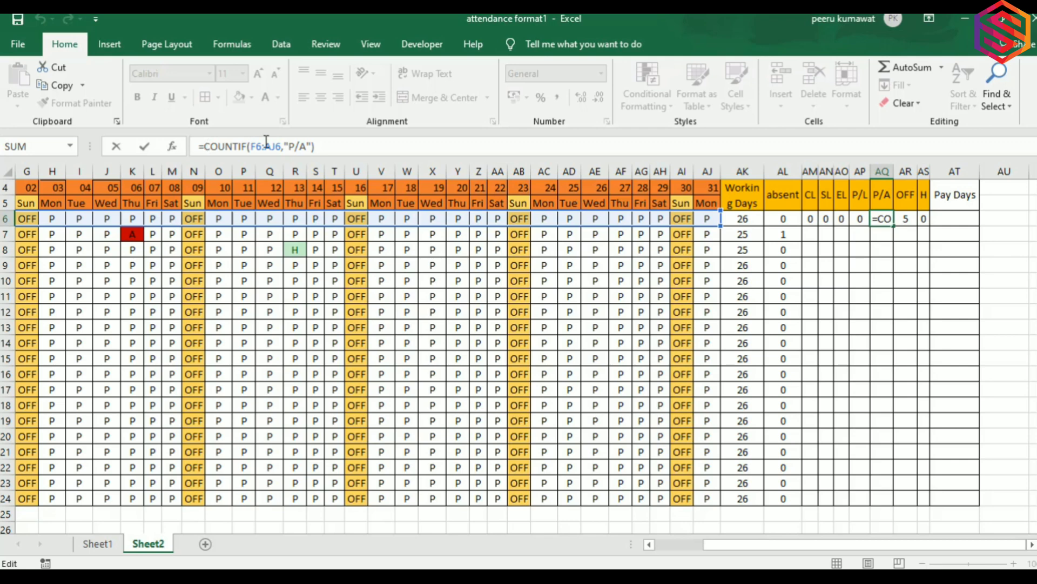
click(356, 148)
text(/2)
key(Return)
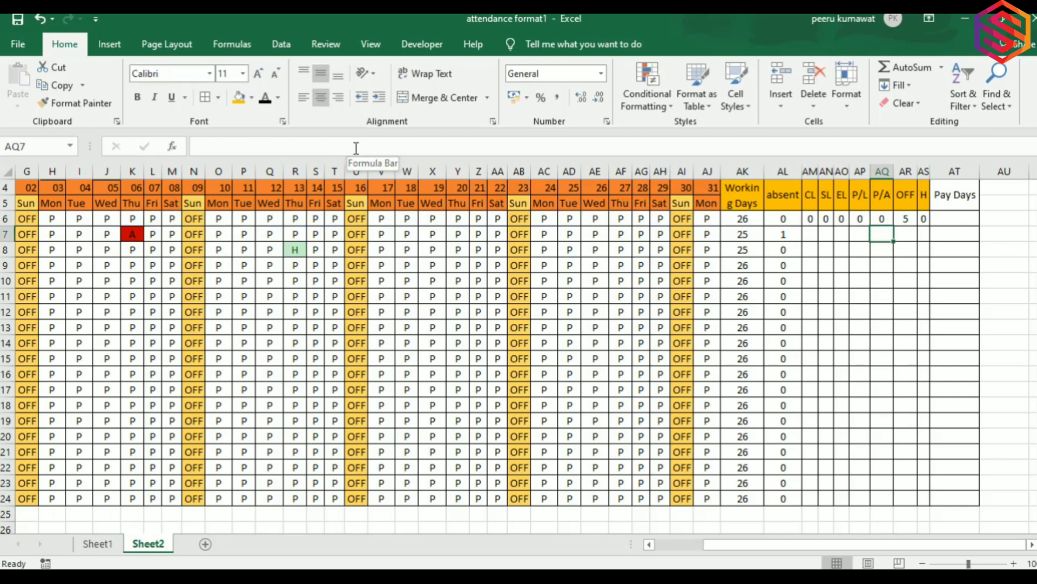
key(Up)
key(Left)
key(Left)
key(Right)
key(Right)
key(Right)
key(Right)
key(Right)
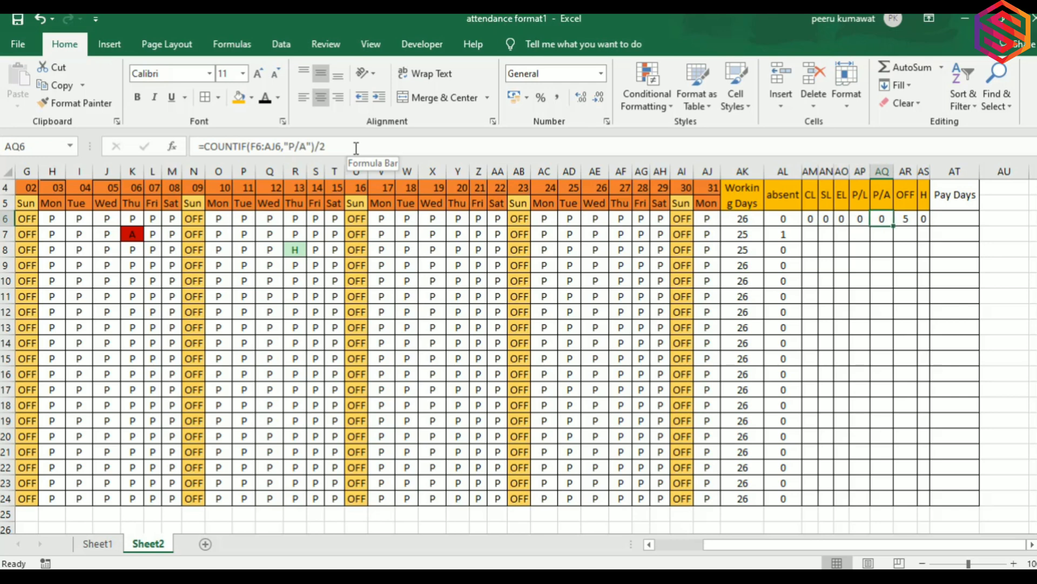
Start AT6's Pay Days formula as =AK6+AM6+AN6+AO6 (working days, CL, SL, EL).
text(=)
key(Left)
key(Left)
key(Left)
key(Left)
key(Left)
key(Left)
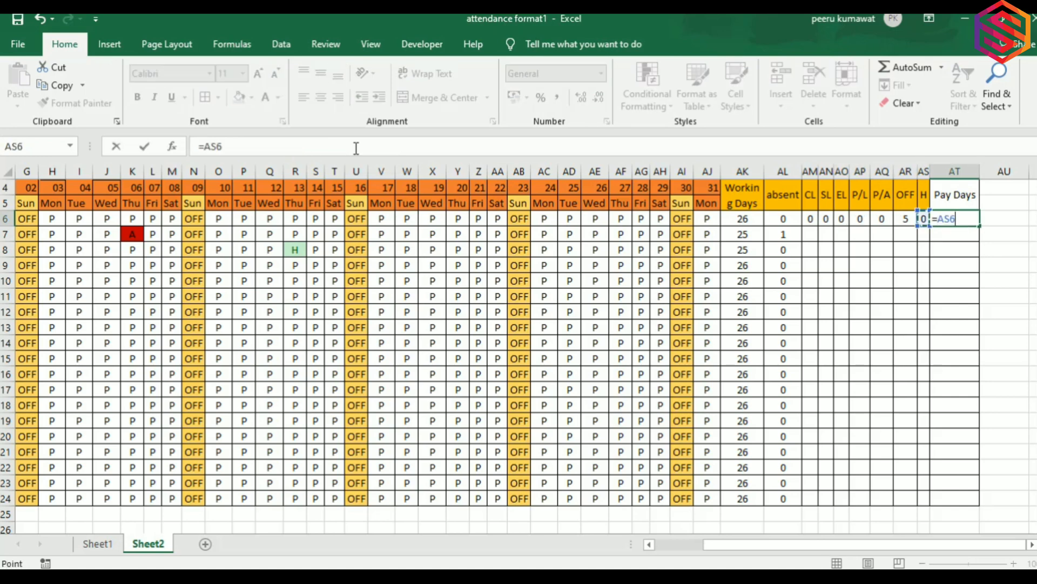
key(Left)
key(Left)
key(Left)
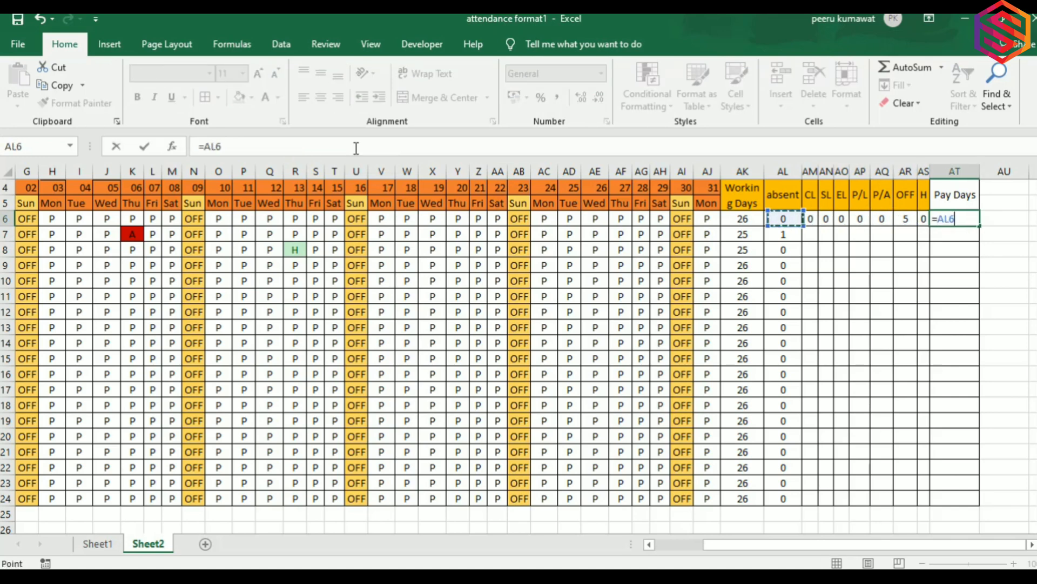
text(+)
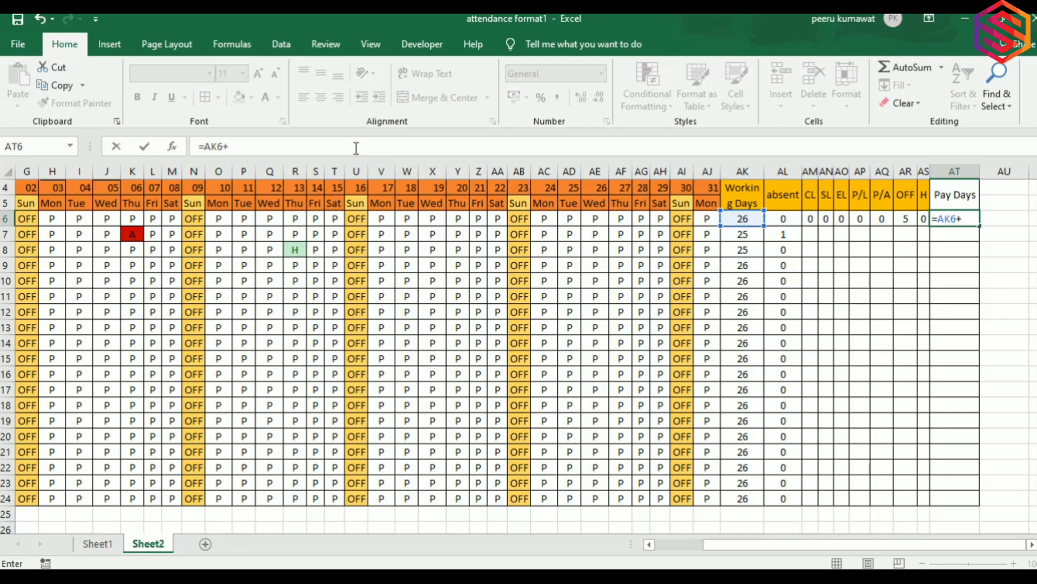
click(811, 219)
text(+)
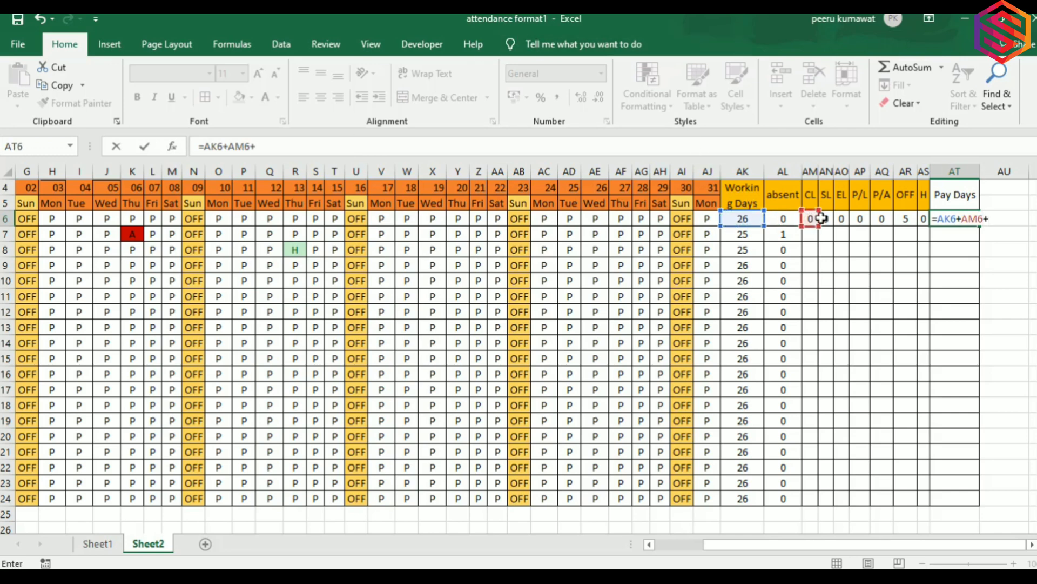
click(828, 219)
text(+)
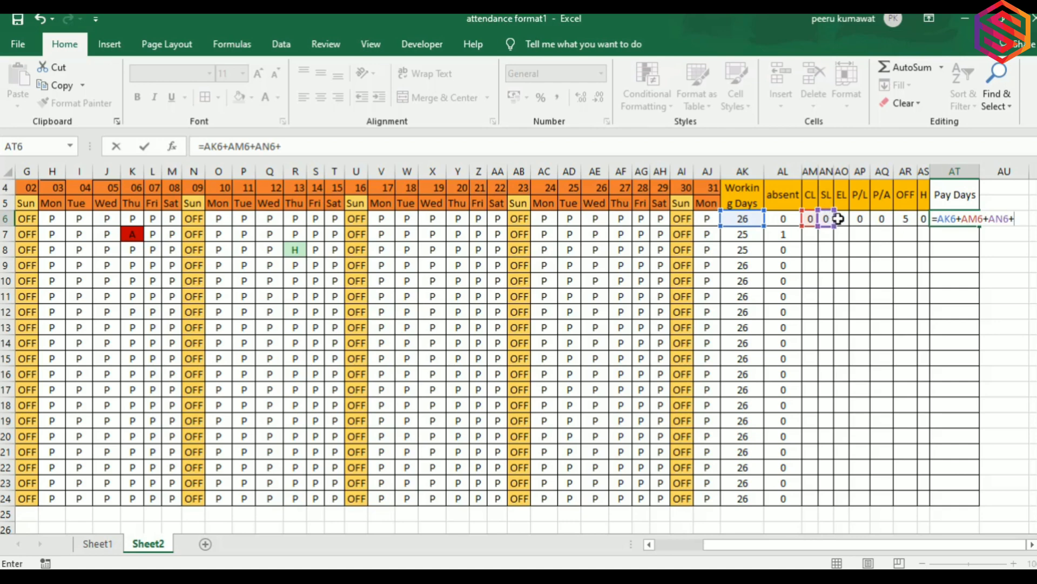
click(843, 219)
Add the P/L, P/A, OFF and H counts (AP6–AS6) to complete Pay Days, giving 31.
text(+)
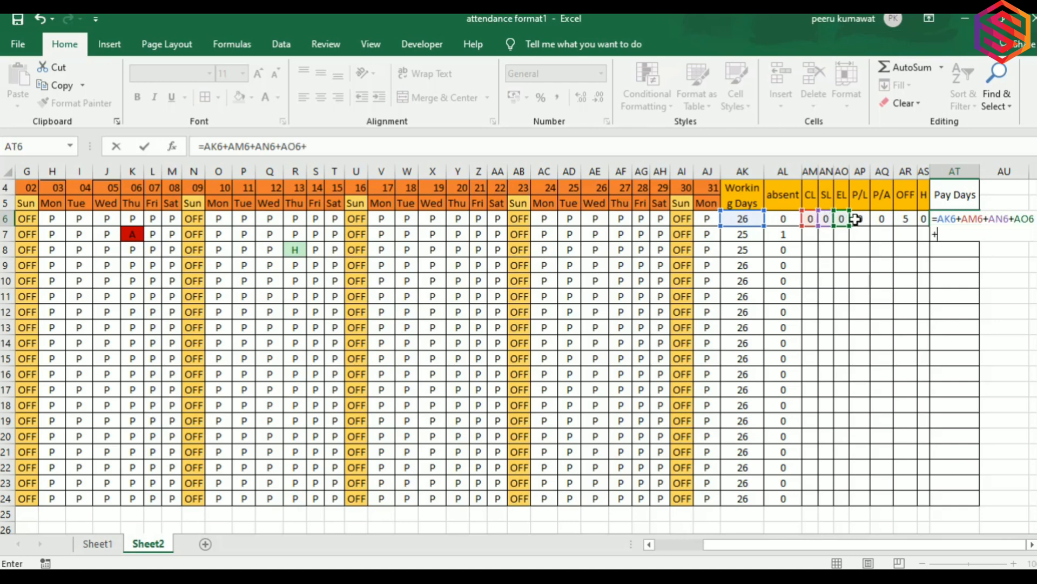
click(858, 219)
text(+)
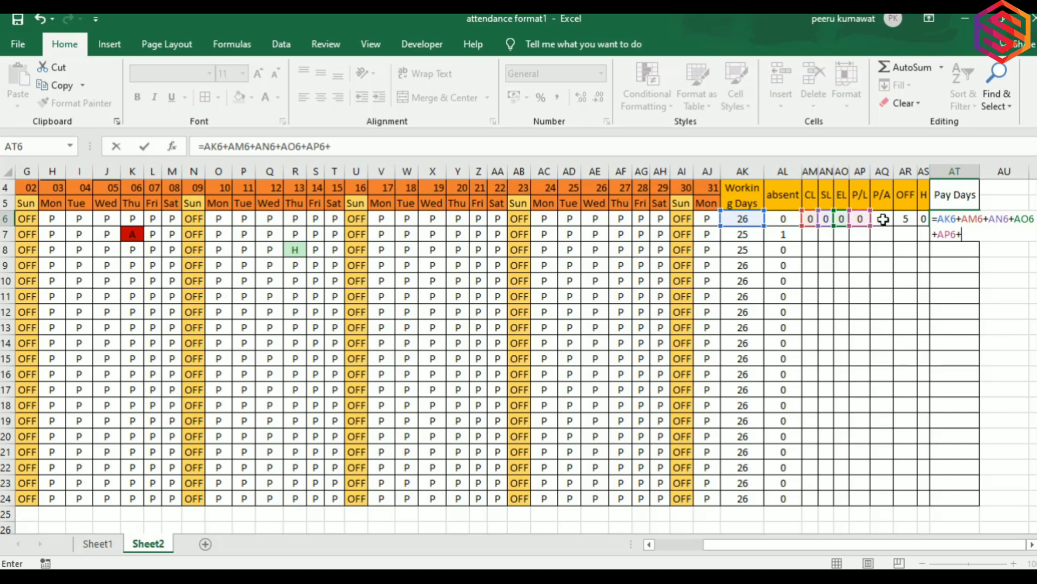
click(882, 219)
text(+)
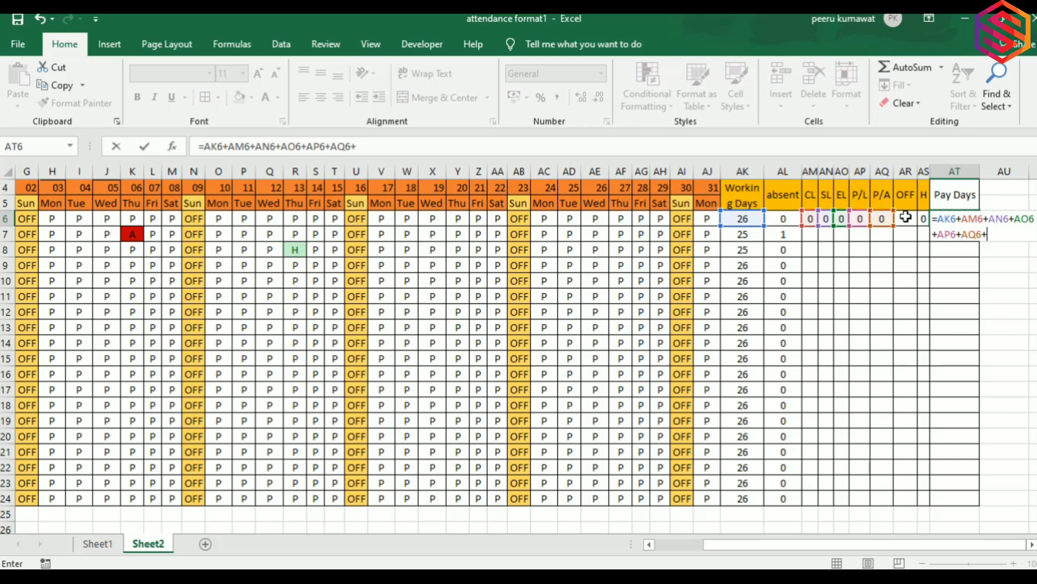
click(904, 216)
text(+)
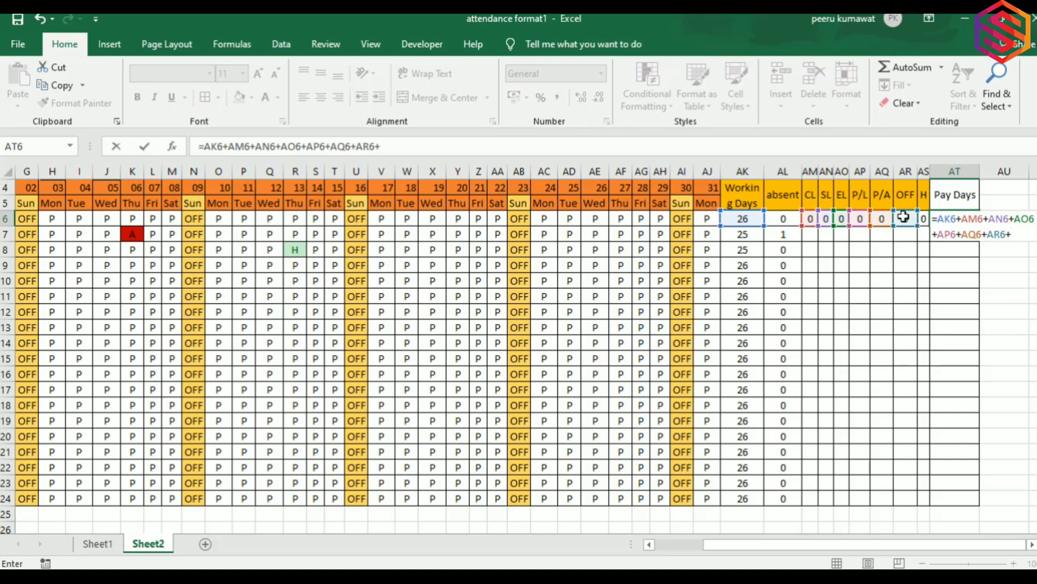
click(924, 218)
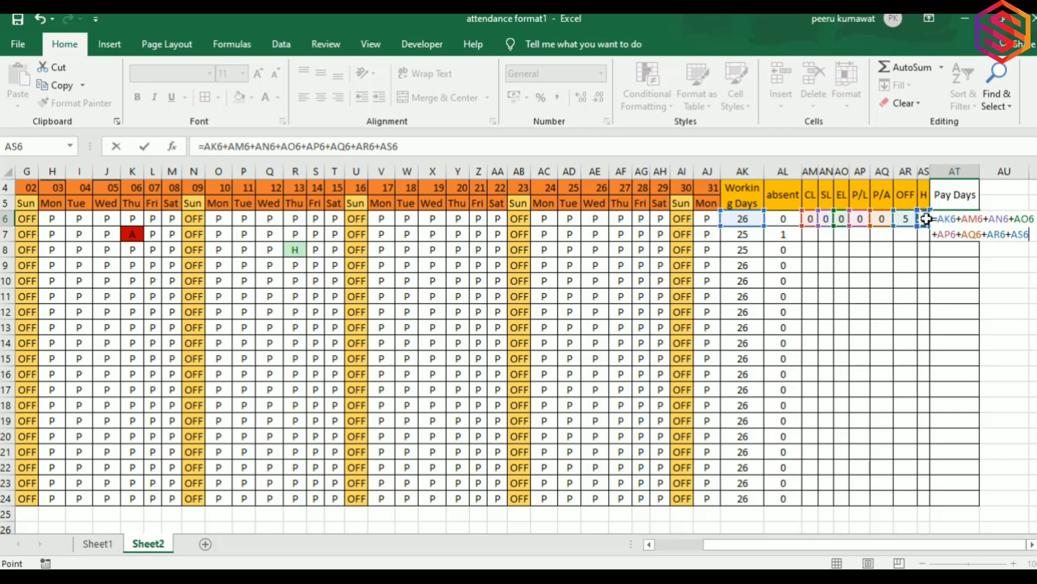
key(Return)
key(Up)
key(Left)
key(Left)
key(Left)
key(Left)
key(Left)
key(Left)
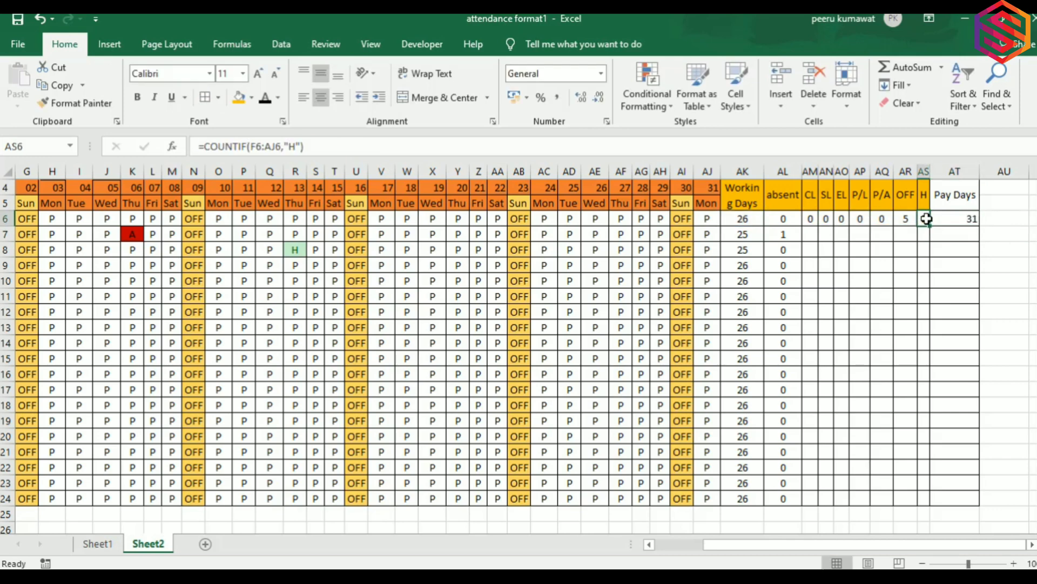
Fill the row 6 count and Pay Days formulas down AM6:AT24.
key(Left)
key(shift+Right)
key(shift+Right)
key(shift+Right)
key(shift+Right)
key(shift+Right)
key(shift+Right)
key(shift+Right)
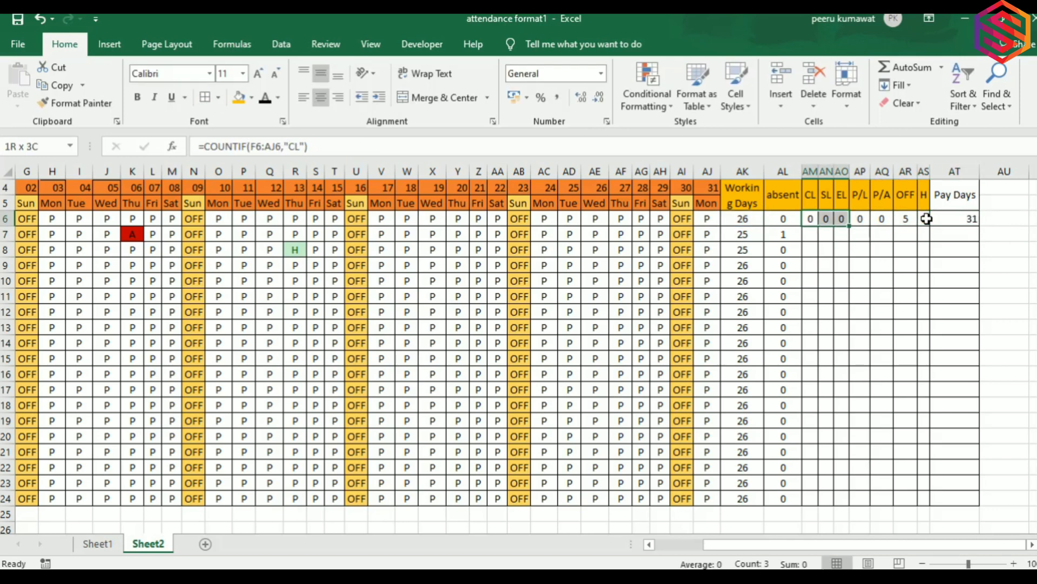
key(shift+Down)
key(shift+Down)
key(shift+Down)
key(shift+Down)
key(shift+Down)
key(shift+Down)
key(shift+Down)
key(shift+Down)
key(shift+Down)
key(shift+Down)
key(shift+Down)
key(shift+Down)
key(shift+Down)
key(shift+Down)
key(shift+Down)
key(shift+Down)
key(shift+Down)
key(shift+Down)
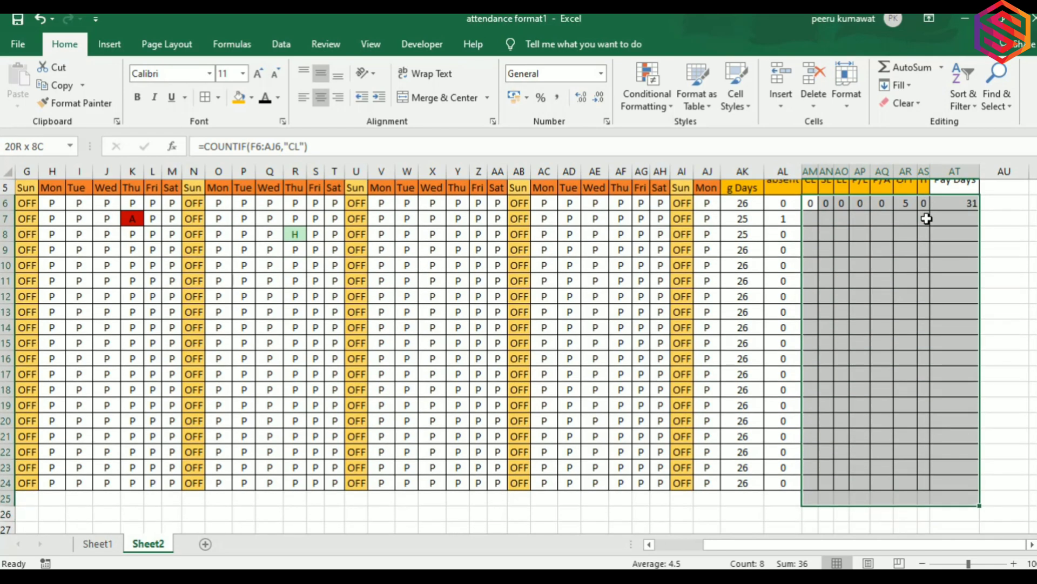
key(ctrl+d)
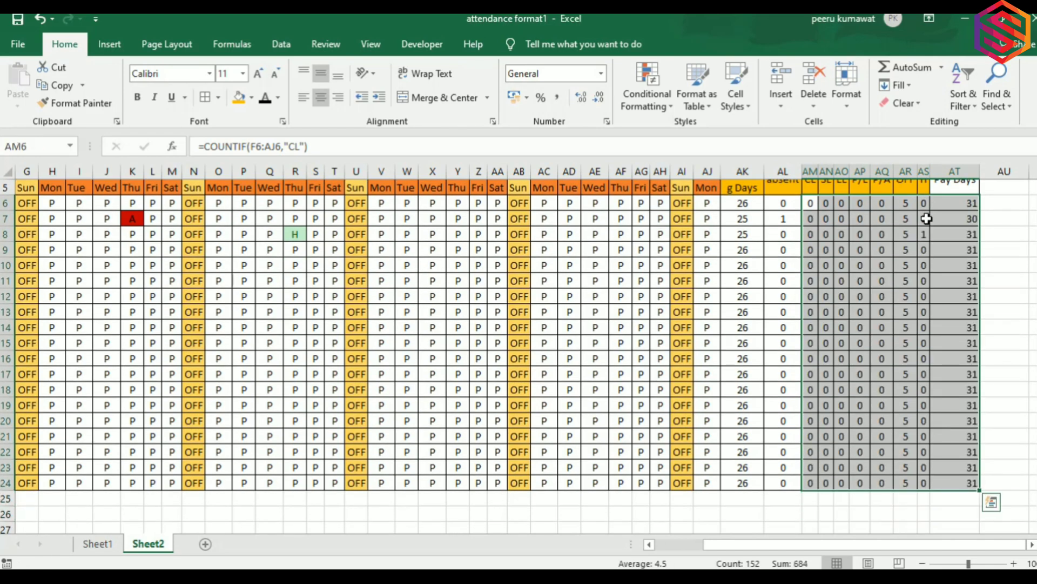
key(Up)
key(Up)
key(Down)
key(Down)
key(Down)
key(Left)
key(Left)
key(Left)
key(Left)
key(Left)
key(Left)
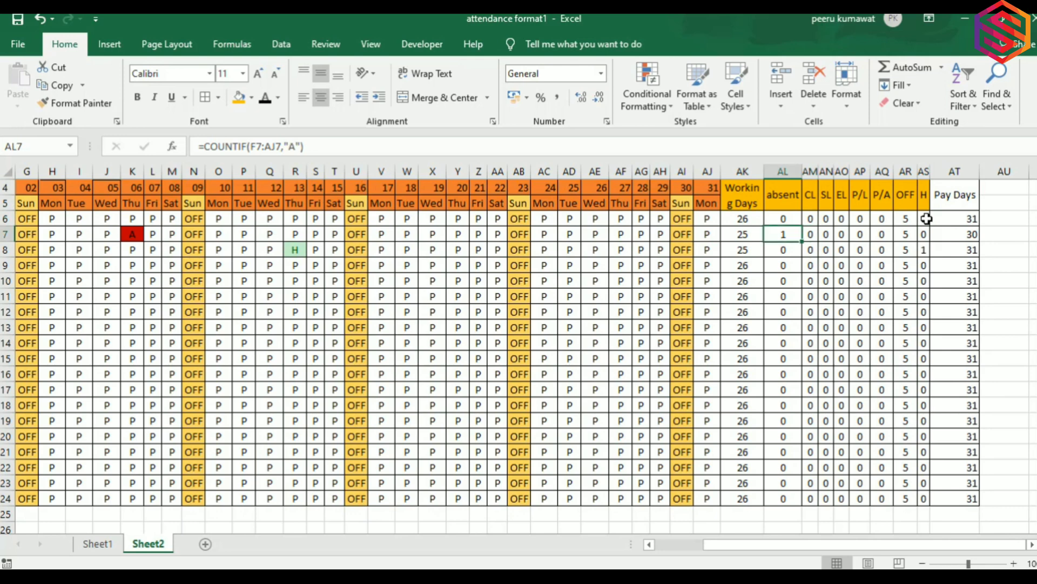
key(Up)
key(Left)
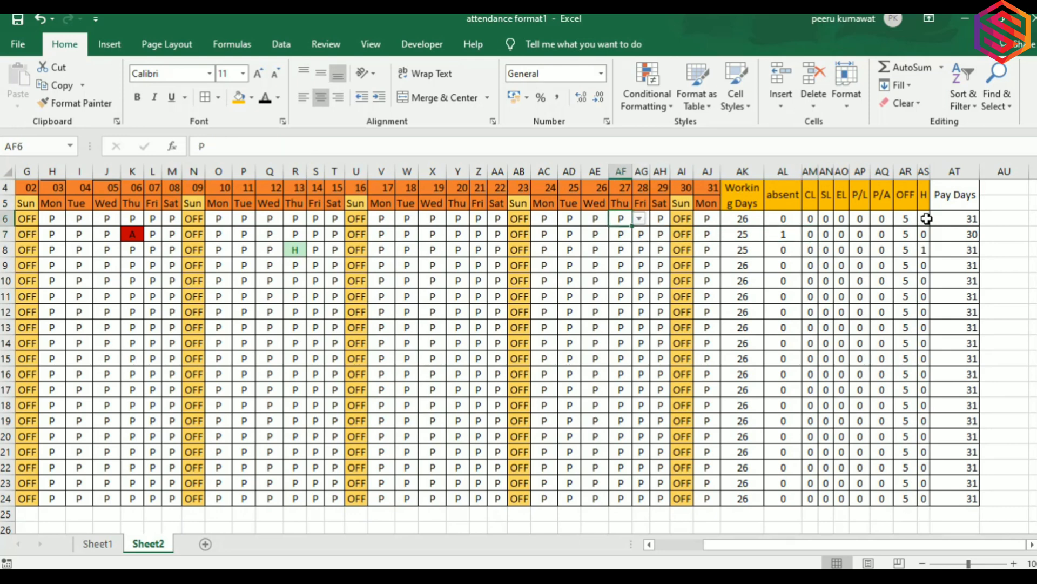
Set employee 1's day 27 (AF6) to P/A and AE9 to H.
click(639, 218)
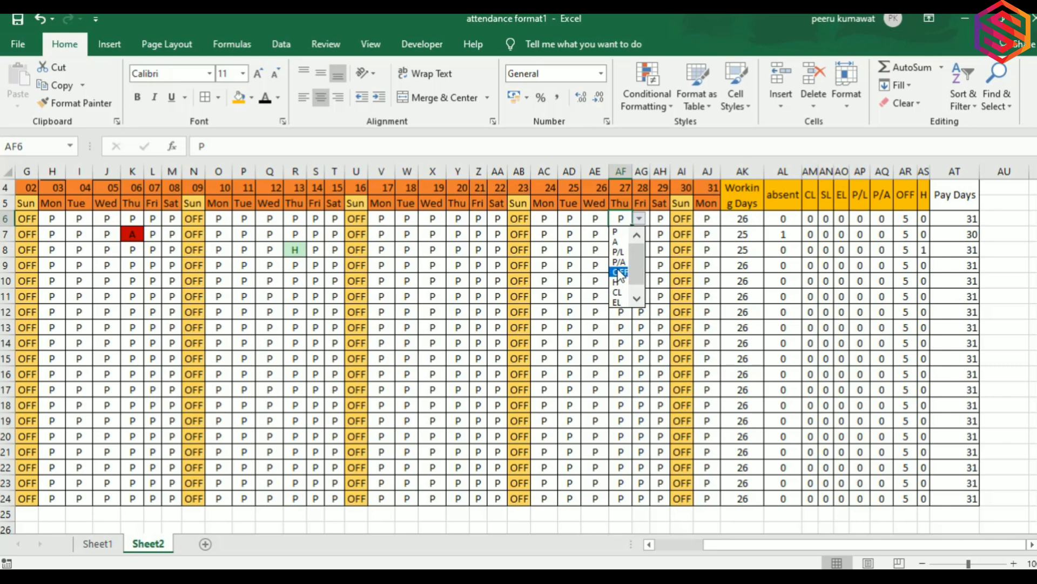
click(618, 261)
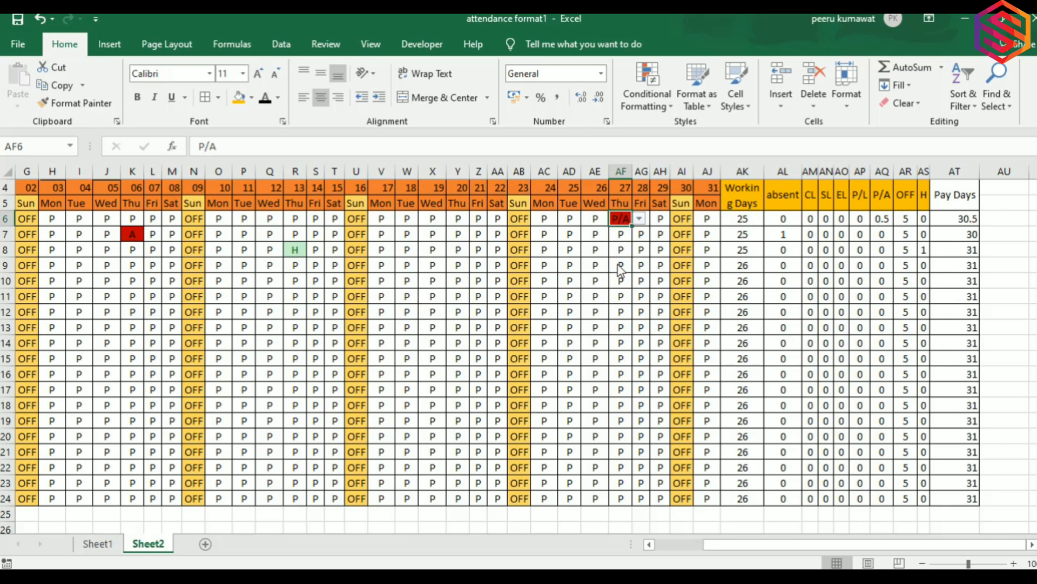
click(879, 216)
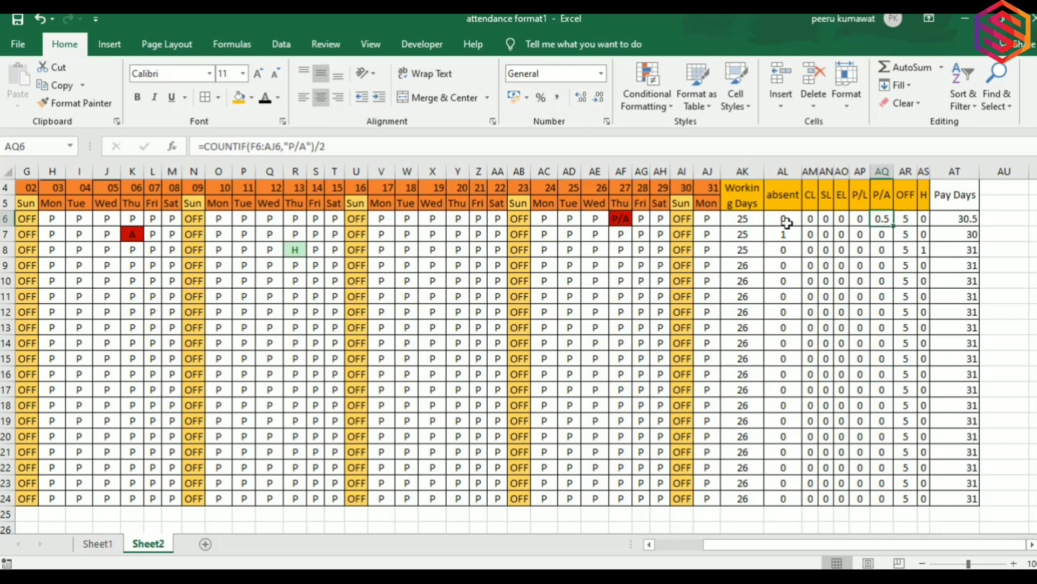
click(603, 270)
click(616, 265)
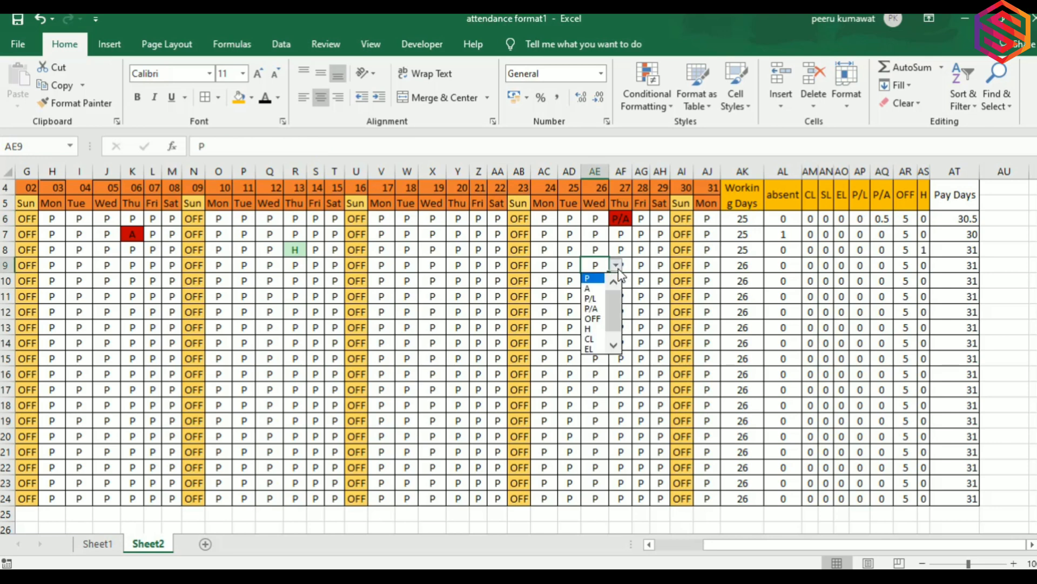
click(589, 329)
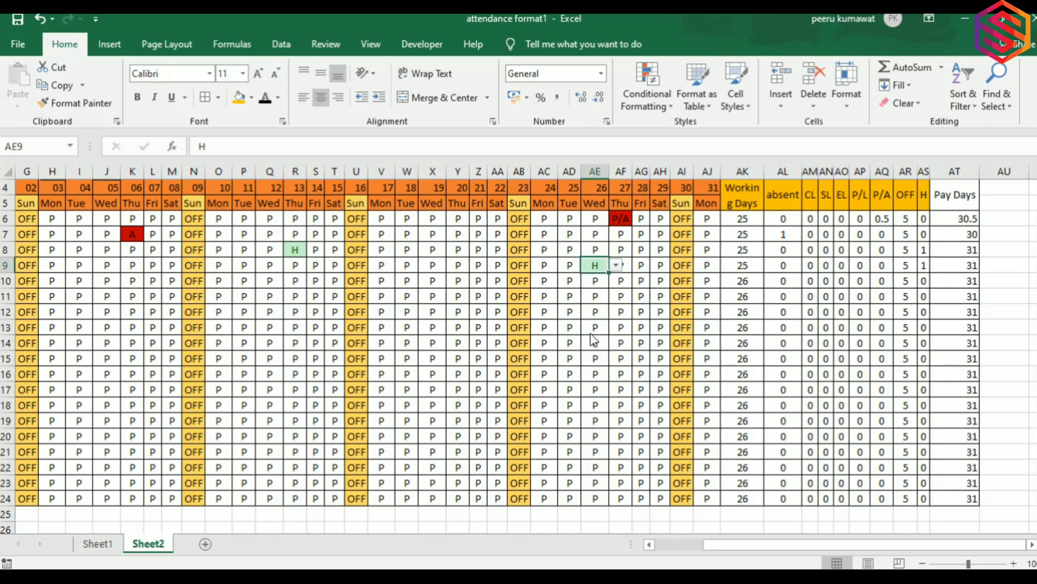
Mark day 15 as H in T6 and fill it down through T24.
click(336, 217)
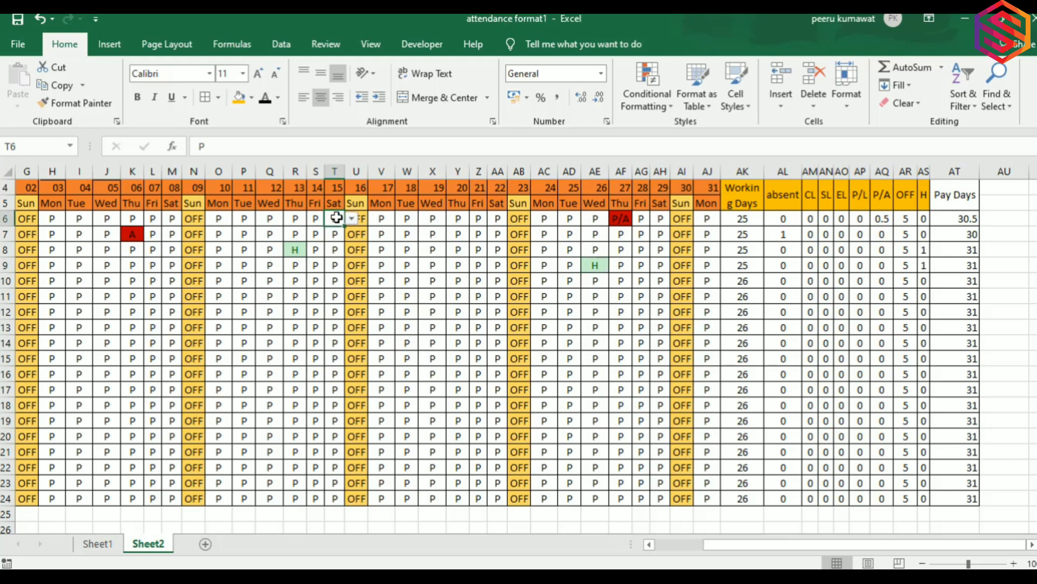
click(351, 219)
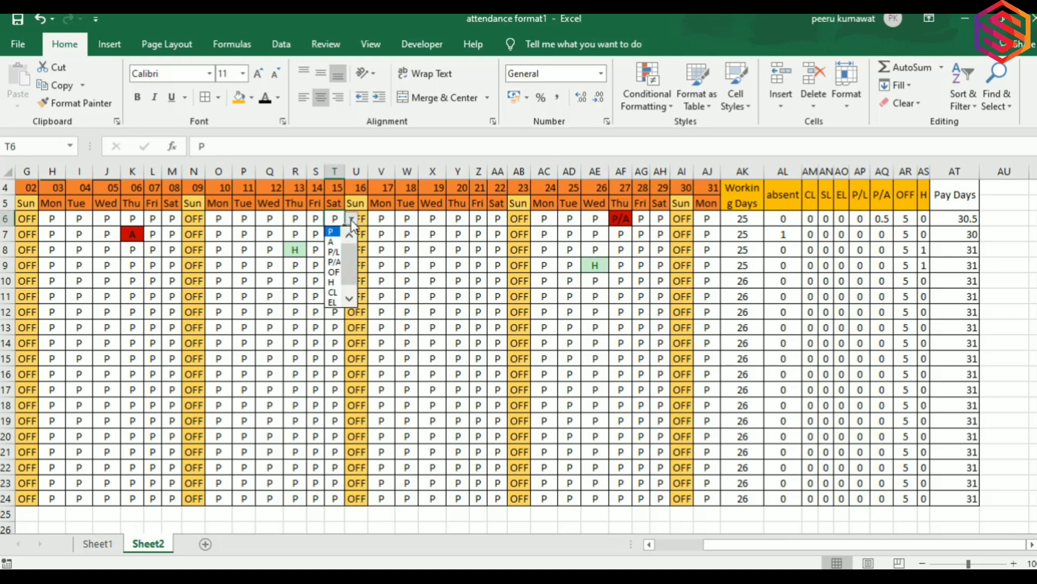
click(333, 282)
key(ctrl+shift+Down)
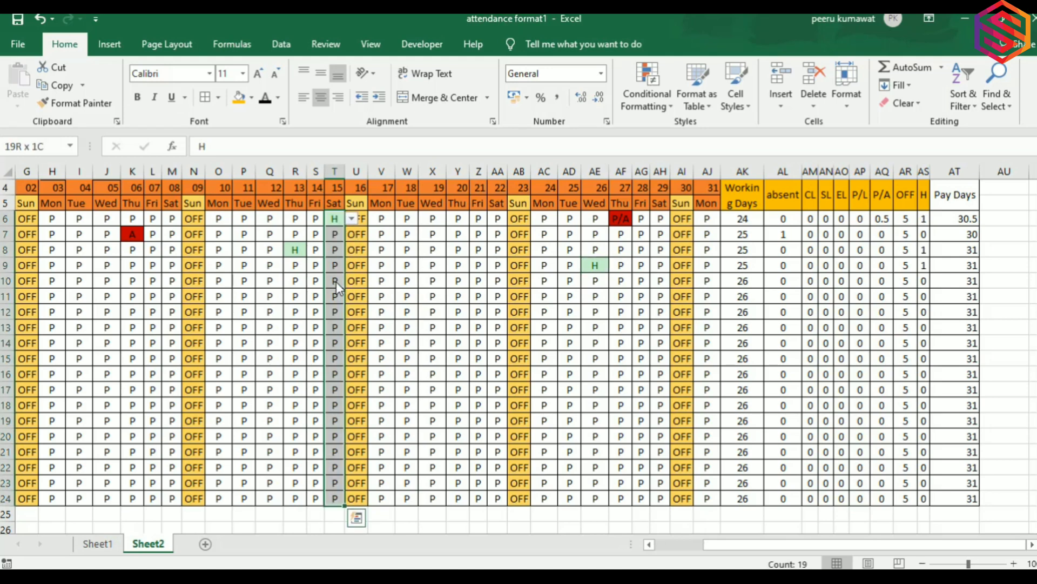
key(ctrl+d)
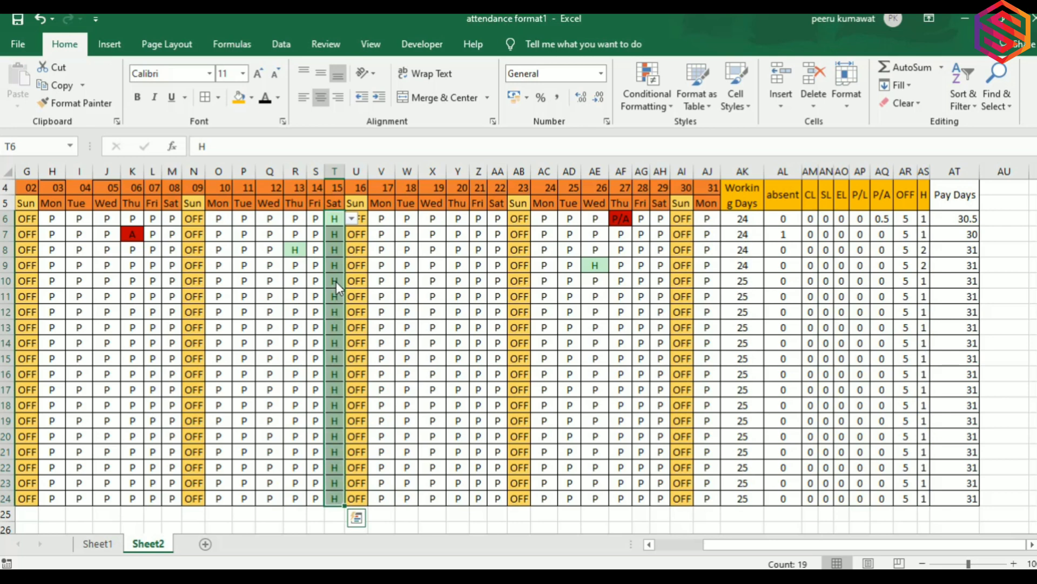
key(Right)
key(Right)
key(Right)
key(Right)
key(Right)
key(Right)
key(Right)
key(Right)
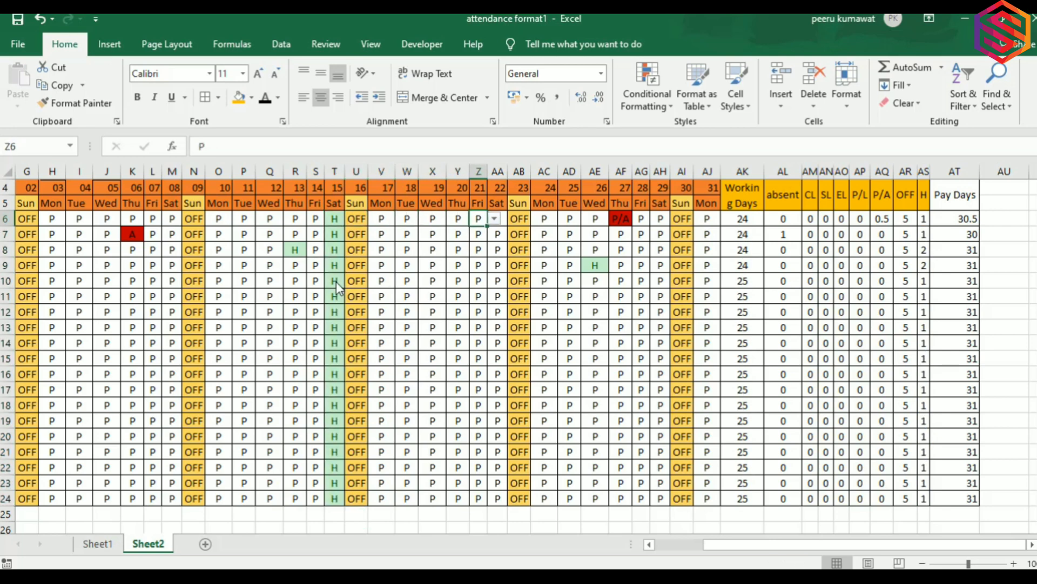
key(Right)
key(Right)
key(Right)
key(Left)
key(Left)
key(Left)
key(Down)
key(Down)
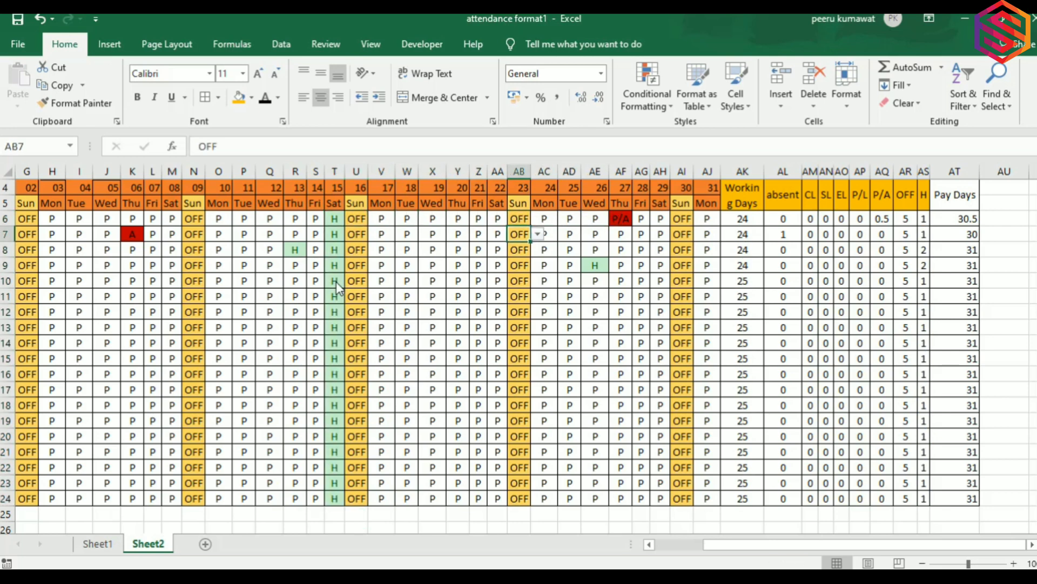
key(Down)
key(Down)
key(Right)
key(Down)
key(Down)
key(Down)
key(Down)
key(Up)
key(Up)
key(Up)
key(Up)
key(Up)
key(Up)
key(Up)
key(Up)
key(Up)
key(Up)
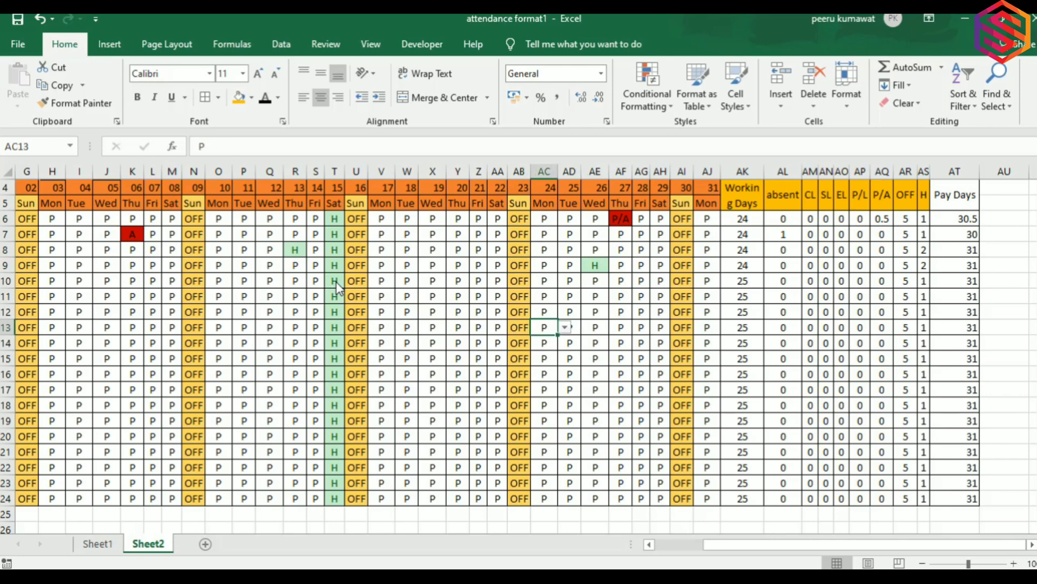
key(Up)
key(Up)
key(Left)
key(Left)
key(Left)
key(Left)
key(Left)
key(Left)
key(Left)
key(Left)
key(Left)
key(Left)
key(Left)
key(Left)
key(Left)
key(Left)
key(Left)
key(Left)
key(Left)
key(Left)
key(Left)
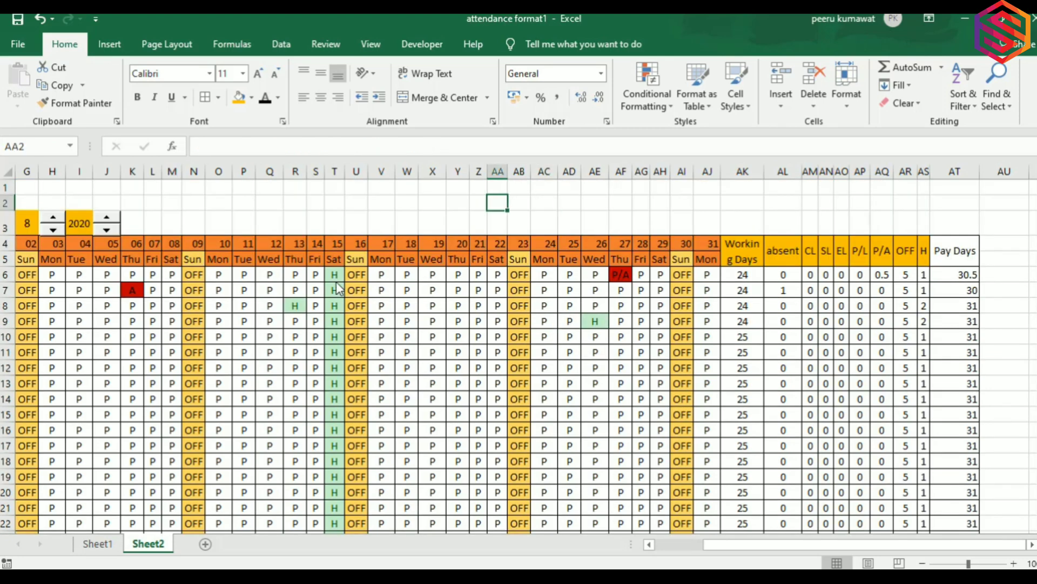
Merge and center A1:AT2 as the title cell and type 'STATUTORY SOLUTIONS'.
key(Home)
key(Up)
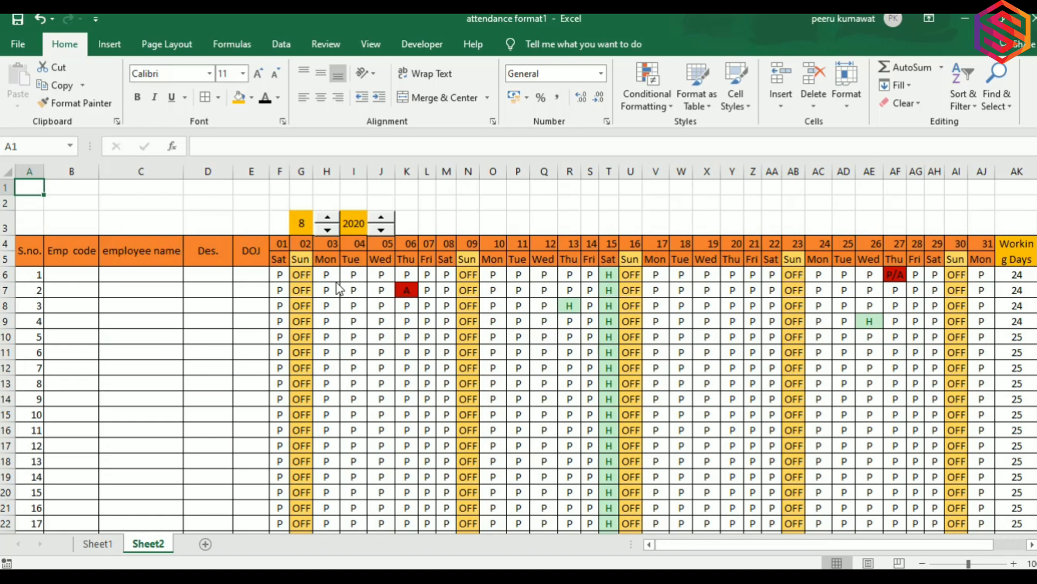
key(shift+Down)
key(shift+Right)
key(shift+Right)
key(shift+Right)
key(shift+Right)
key(shift+Right)
key(shift+Right)
key(shift+Right)
key(shift+Right)
key(shift+Right)
key(shift+Right)
key(shift+Right)
key(shift+Right)
key(shift+Right)
key(shift+Right)
key(shift+Right)
key(shift+Right)
key(shift+Right)
key(shift+Right)
key(shift+Right)
key(shift+Right)
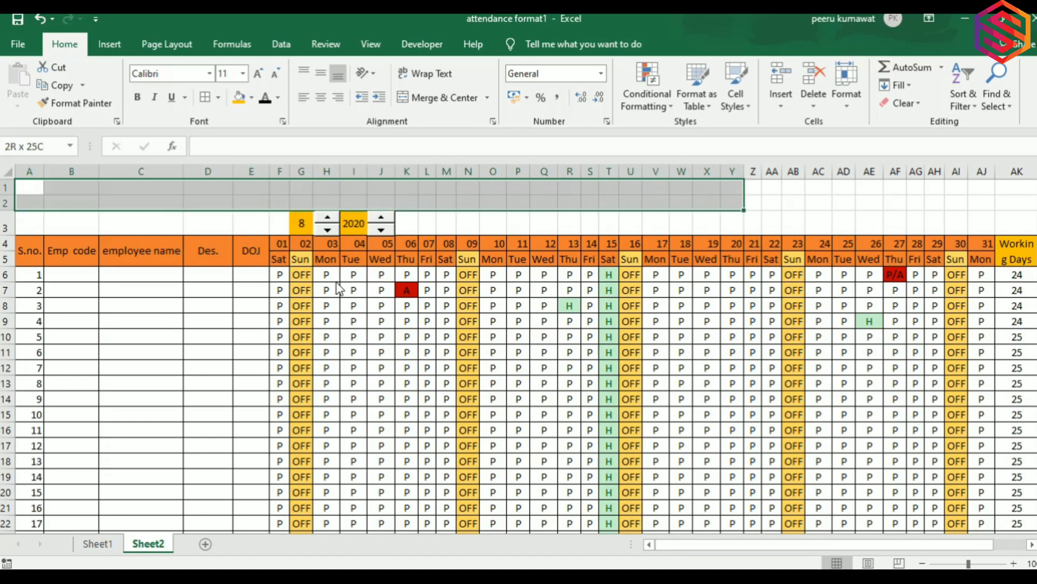
key(shift+Right)
key(shift+Right)
key(shift+Right)
key(shift+Right)
key(shift+Right)
key(shift+Right)
key(shift+Right)
key(shift+Right)
key(shift+Right)
key(shift+Right)
key(shift+Right)
key(shift+Right)
key(shift+Right)
key(shift+Right)
key(shift+Right)
key(shift+Right)
key(shift+Right)
key(shift+Right)
key(shift+Right)
key(shift+Right)
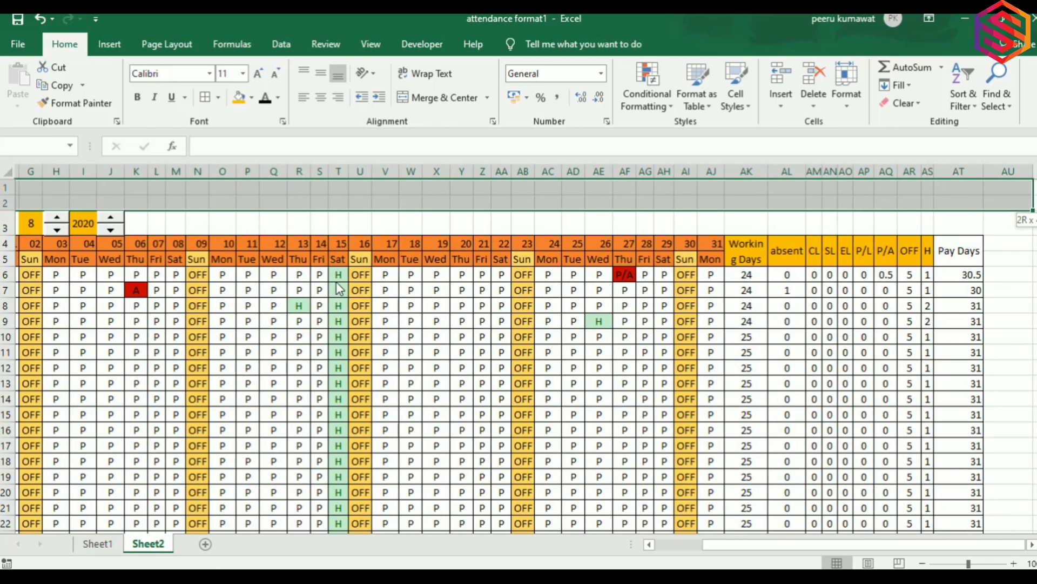
key(shift+Left)
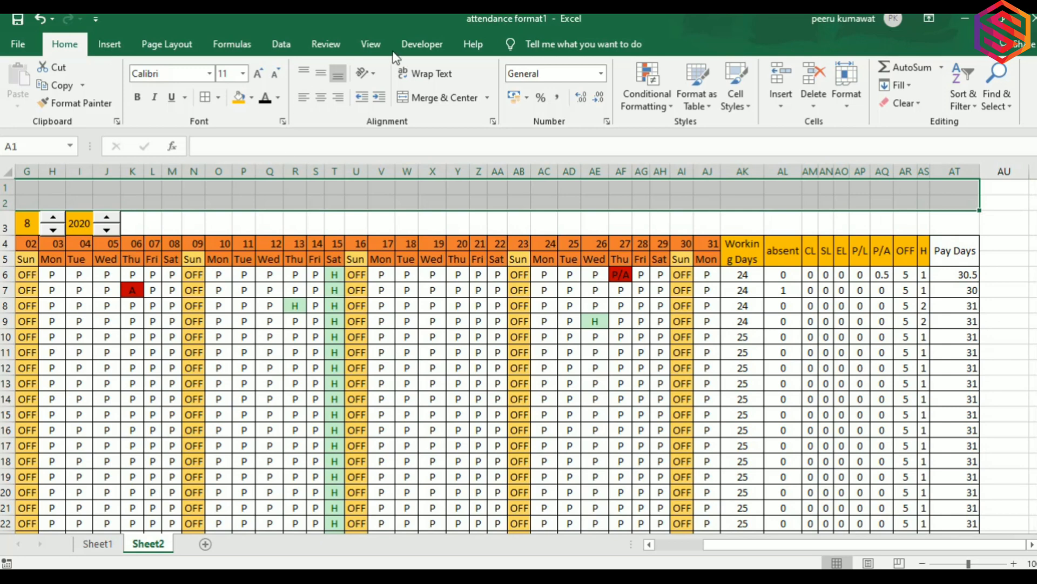
click(432, 97)
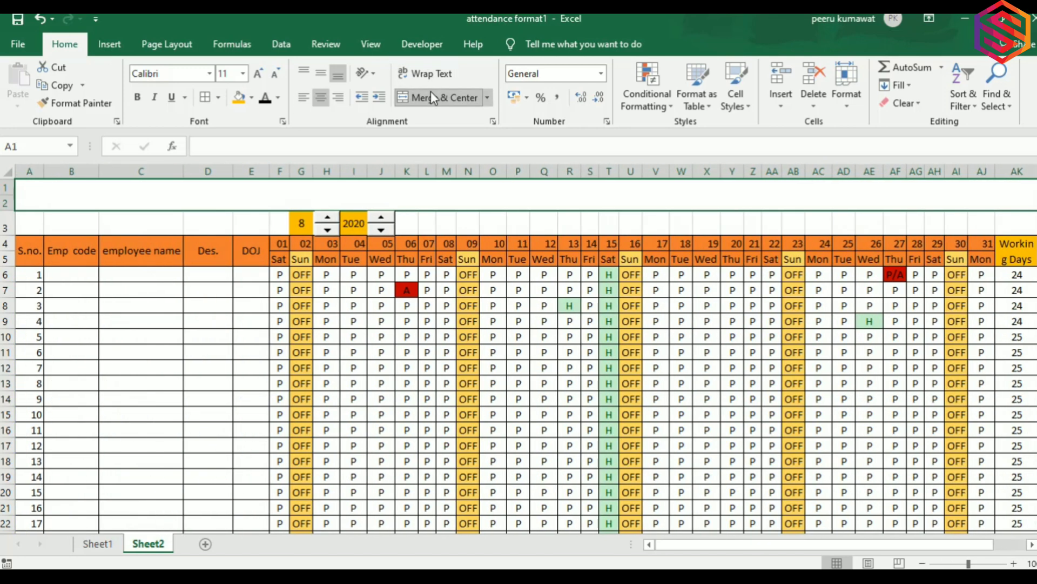
text(STATUTORY)
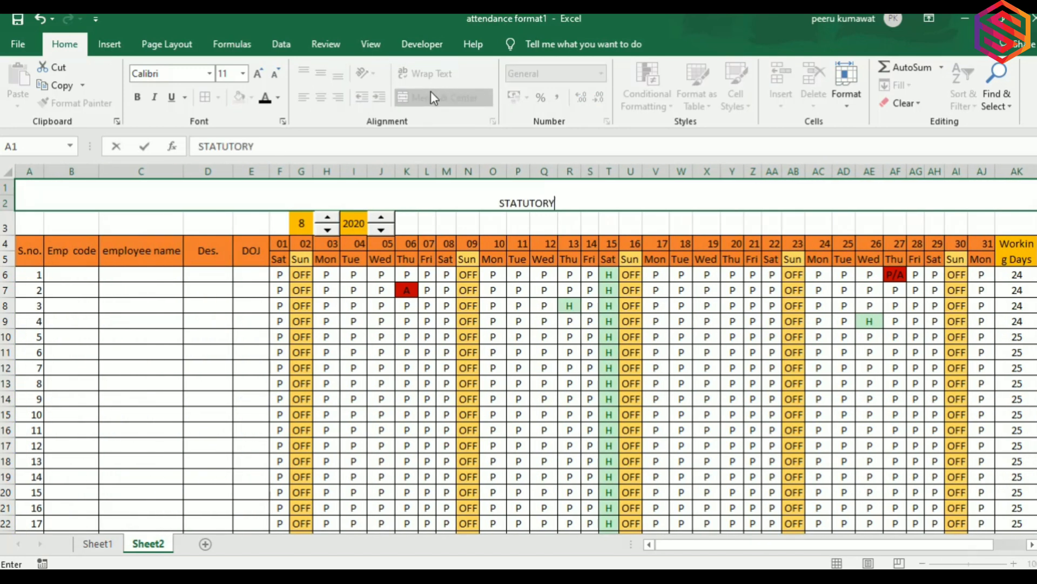
text( SOLUTIONS)
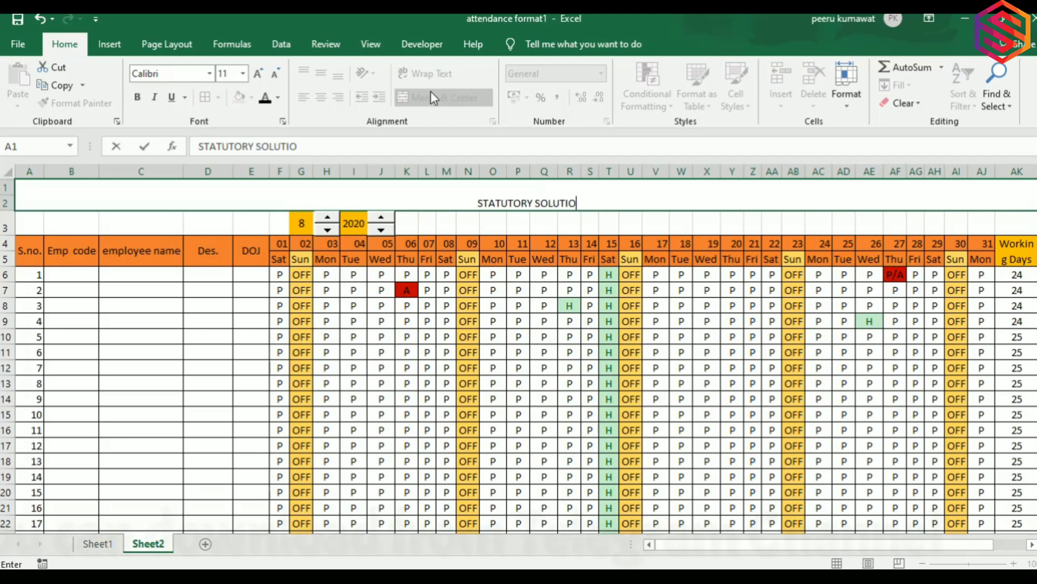